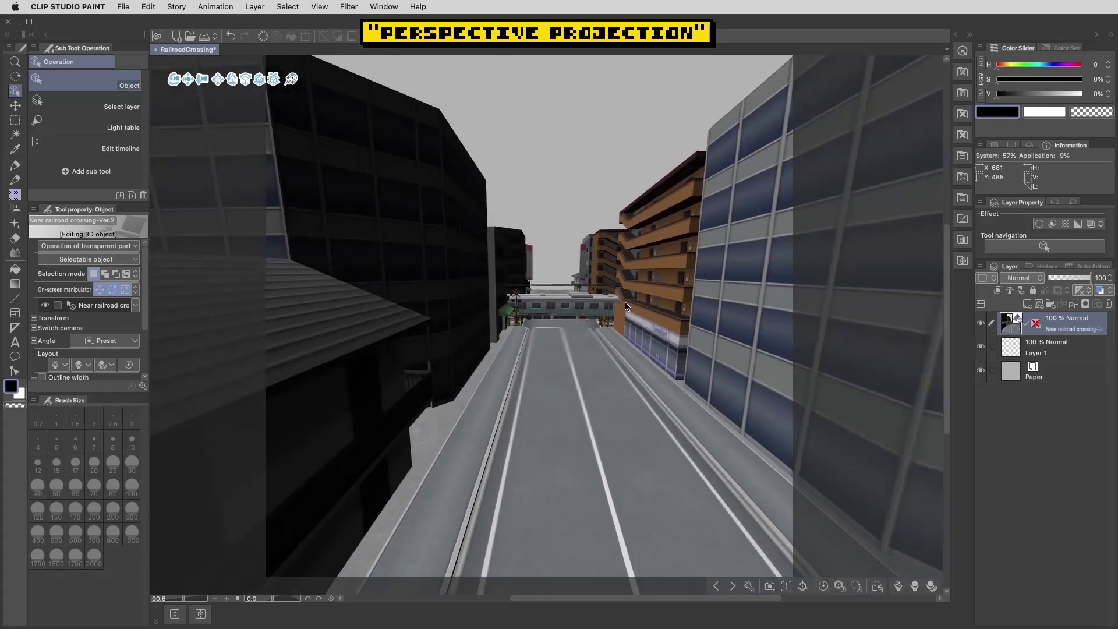
Switch the railroad crossing model's camera to parallel projection and rotate the camera around the scene.
{"action": "left_click_drag", "start_coordinate": [685, 252], "coordinate": [468, 303]}
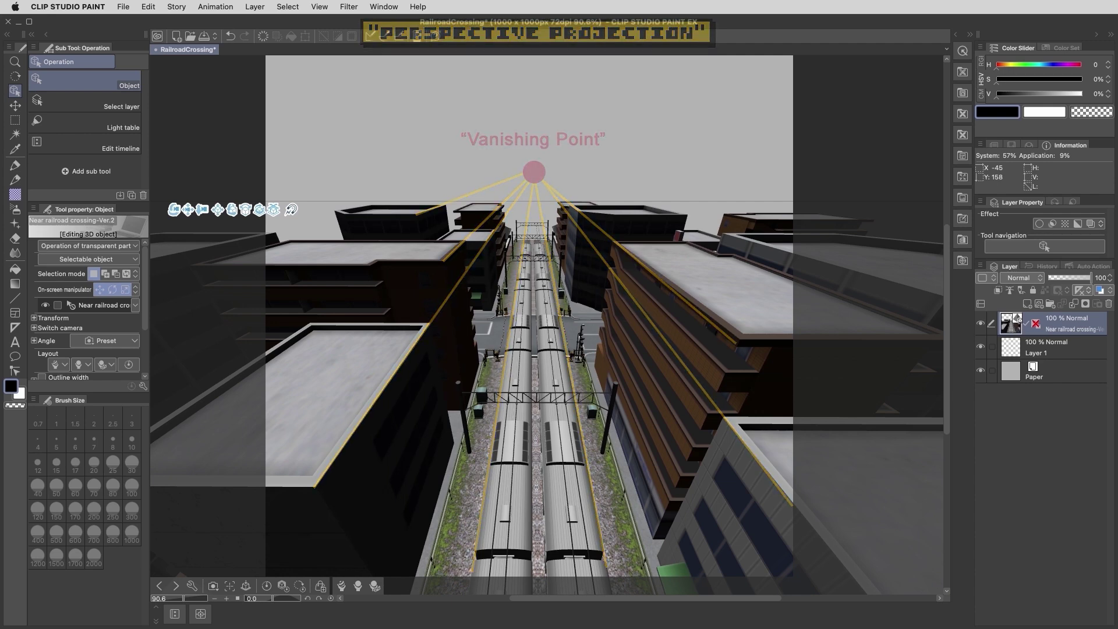
{"action": "left_click", "coordinate": [384, 7]}
{"action": "left_click", "coordinate": [411, 197]}
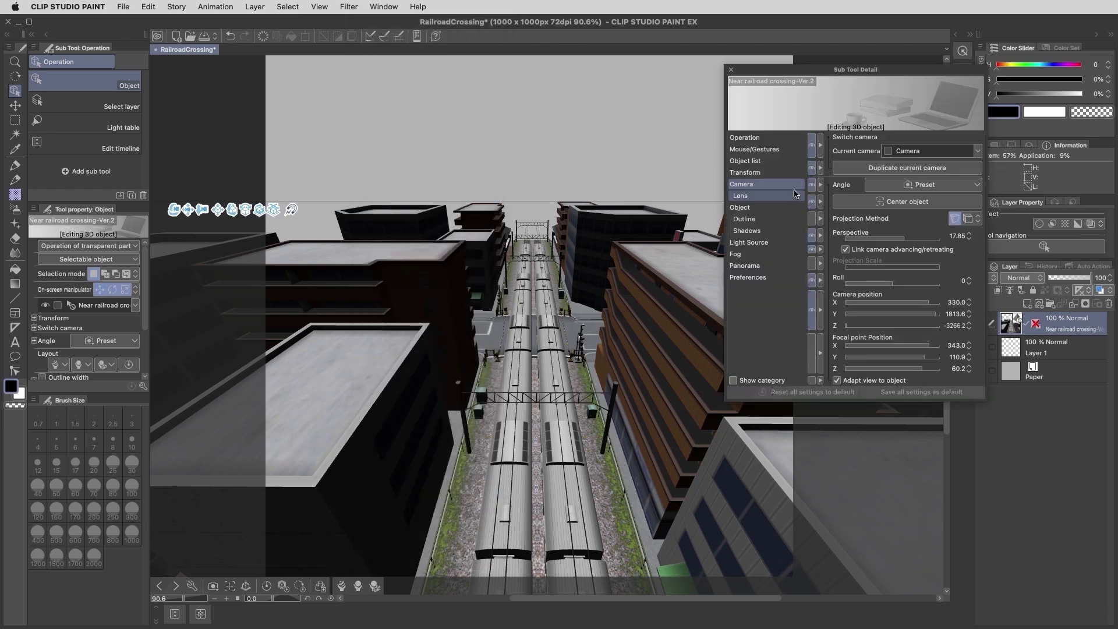
{"action": "left_click", "coordinate": [969, 220]}
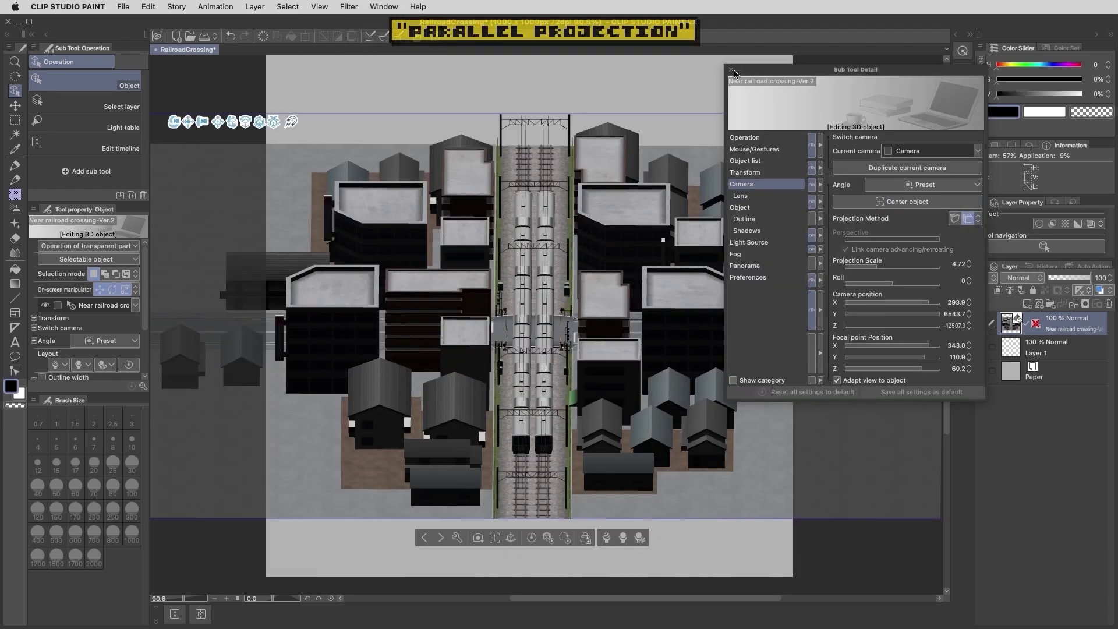
{"action": "left_click_drag", "start_coordinate": [662, 240], "coordinate": [560, 298]}
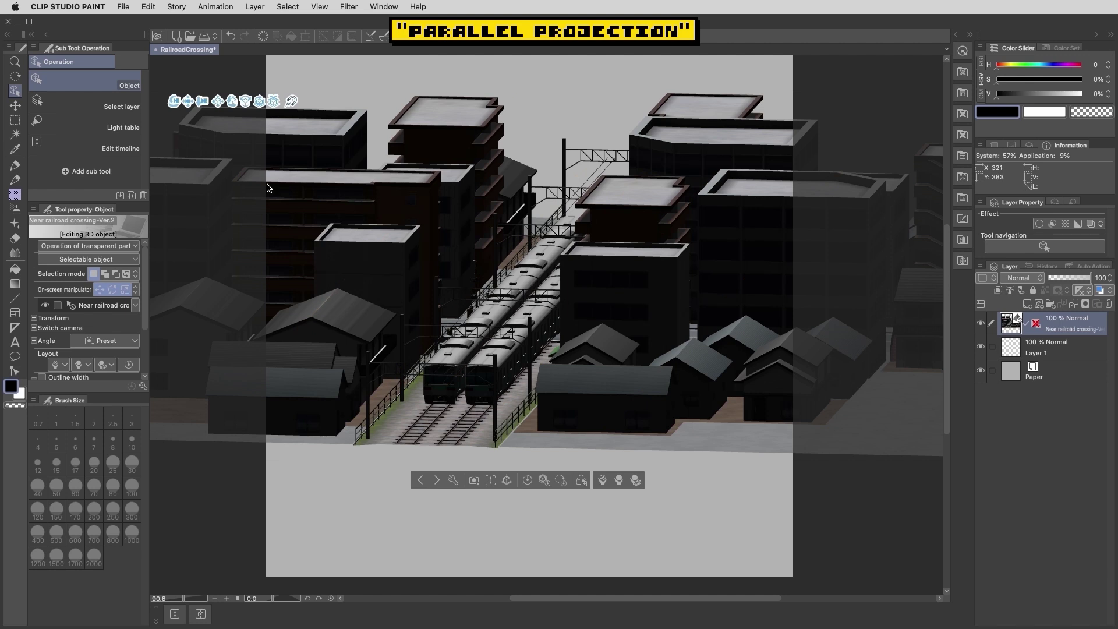
{"action": "left_click_drag", "start_coordinate": [189, 102], "coordinate": [190, 188]}
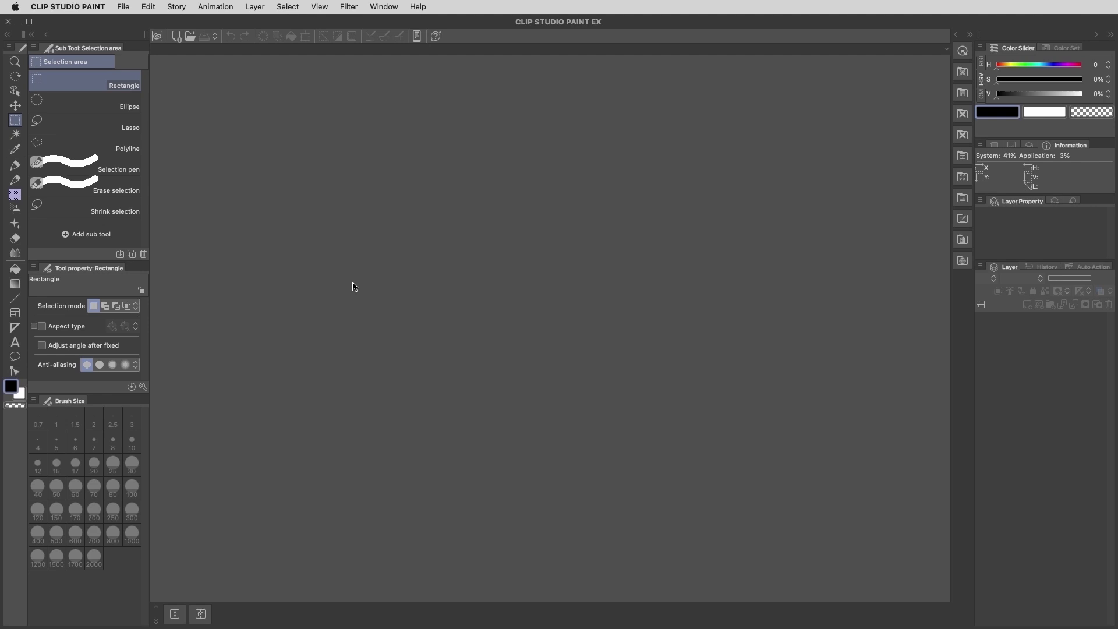
Create a new 160 × 160 px illustration canvas with the file name ParallelProjection(Top-Down).
{"action": "key", "text": "super+n"}
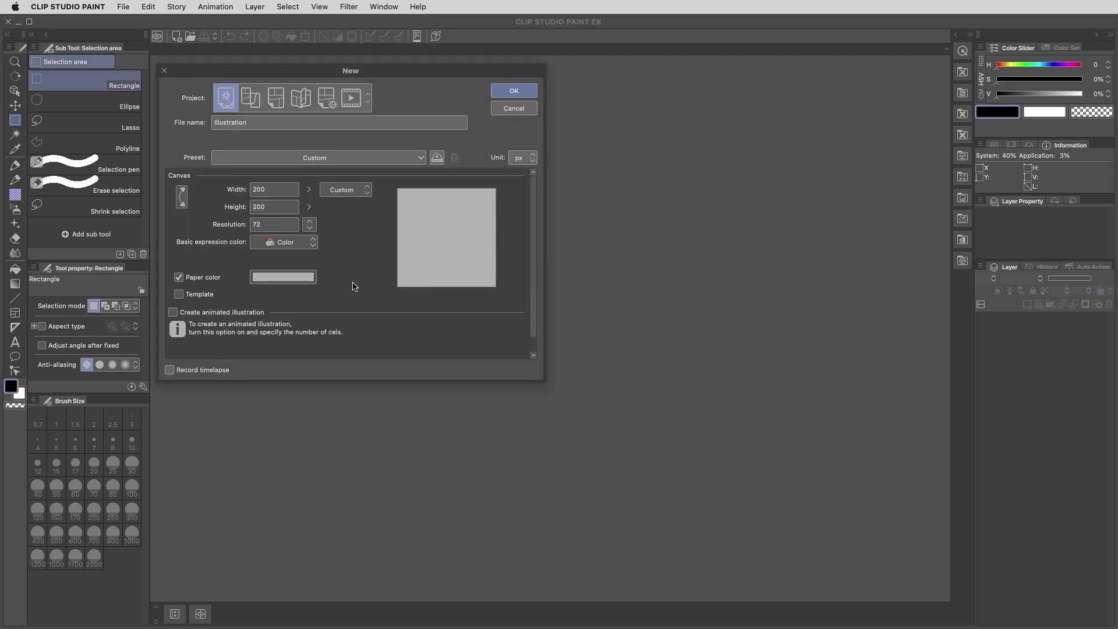
{"action": "left_click_drag", "start_coordinate": [272, 190], "coordinate": [232, 191]}
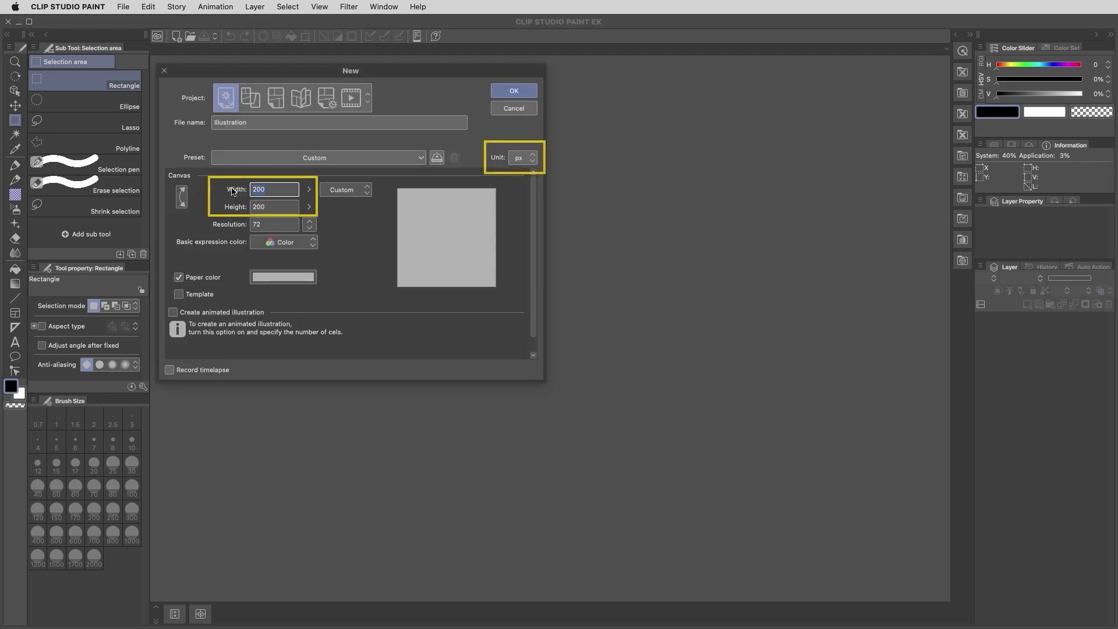
{"action": "type", "text": "160"}
{"action": "key", "text": "Tab"}
{"action": "type", "text": "160"}
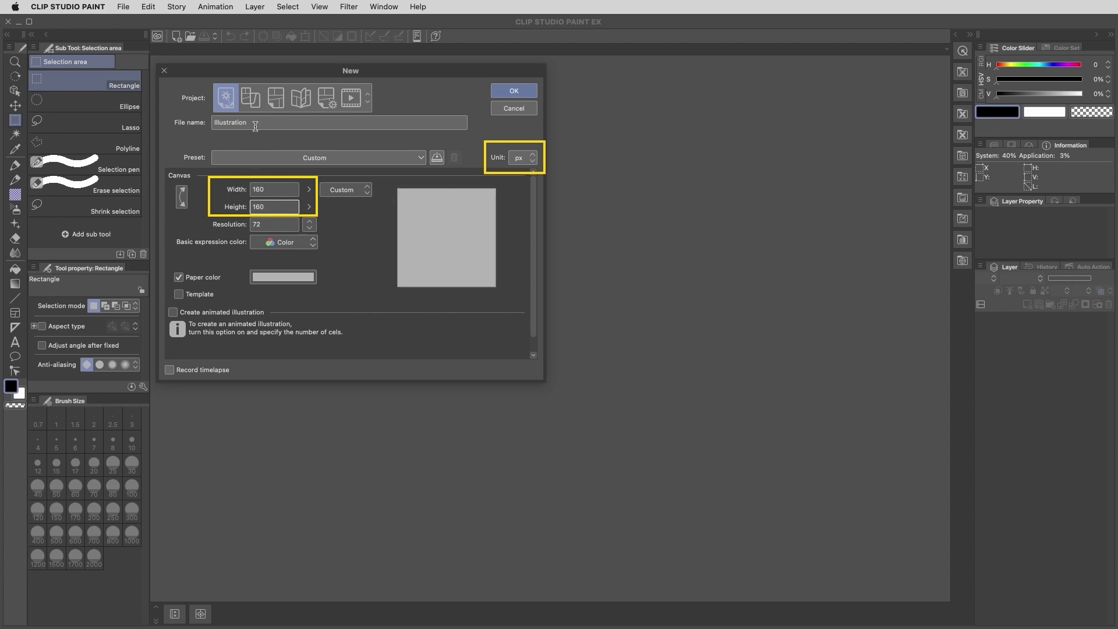
{"action": "double_click", "coordinate": [255, 125]}
{"action": "type", "text": "ParallelProje"}
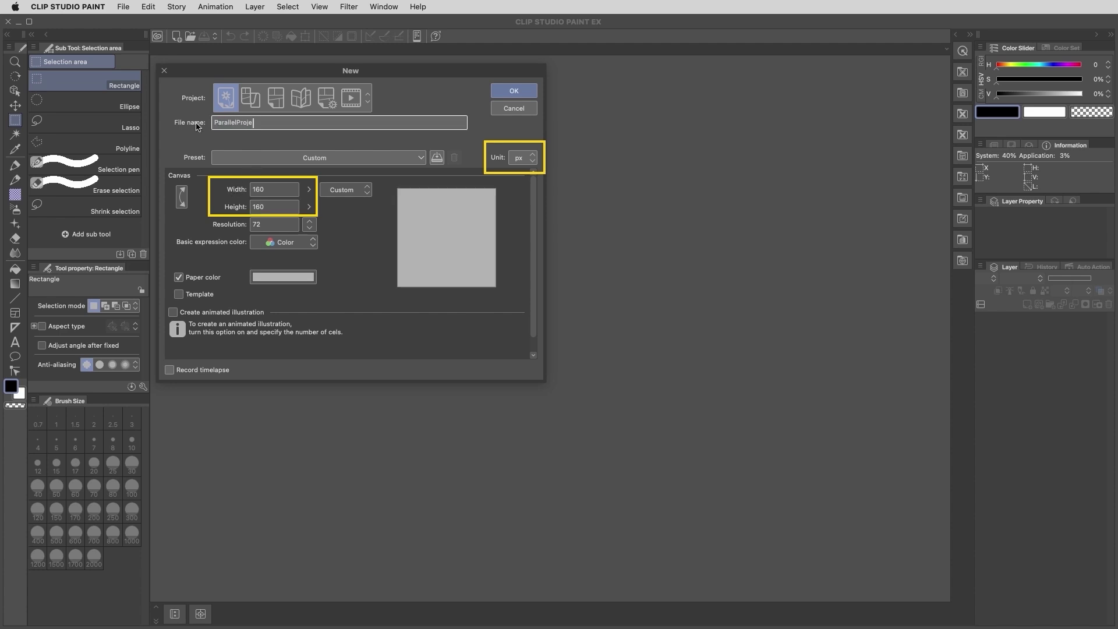
{"action": "type", "text": "ction(Top-Down)"}
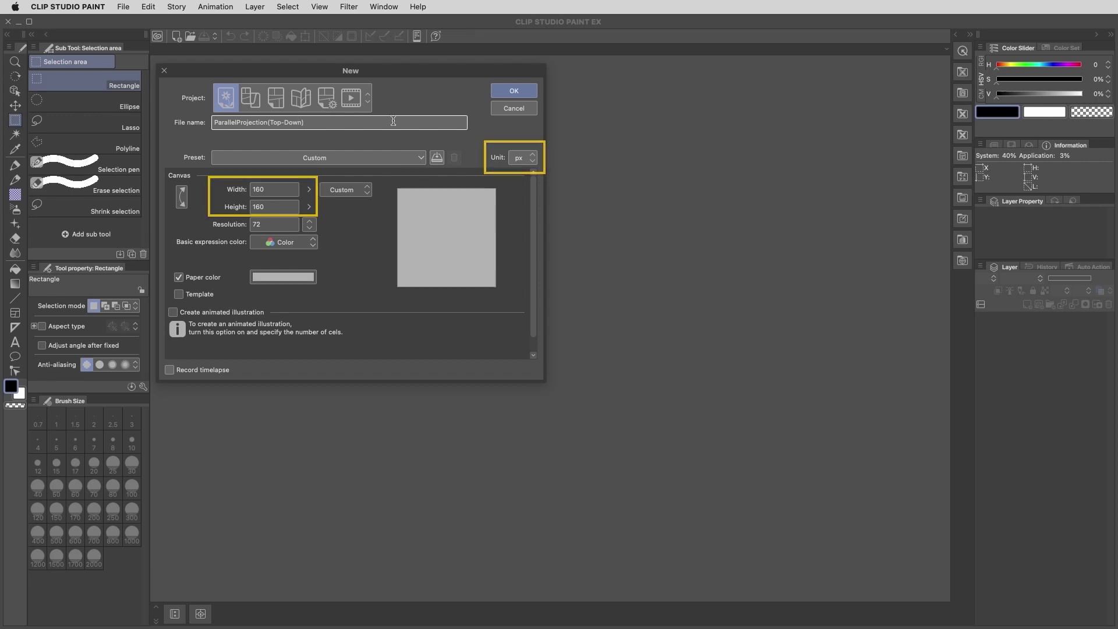
{"action": "left_click", "coordinate": [504, 93]}
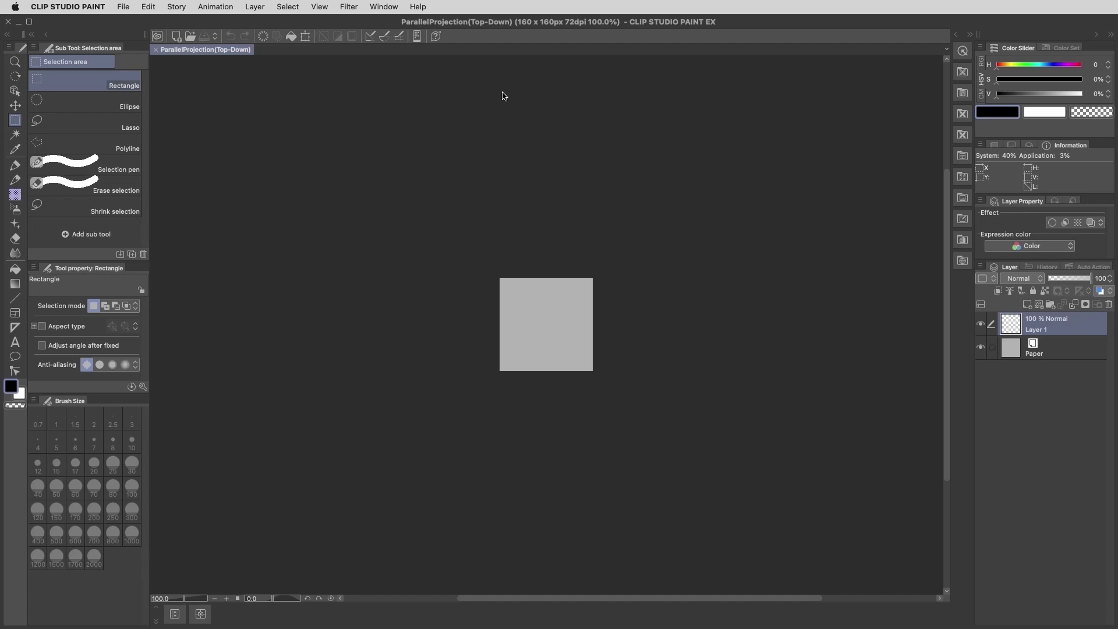
Display the grid over the new canvas.
{"action": "left_click", "coordinate": [227, 598]}
{"action": "left_click", "coordinate": [226, 598]}
{"action": "left_click", "coordinate": [226, 598]}
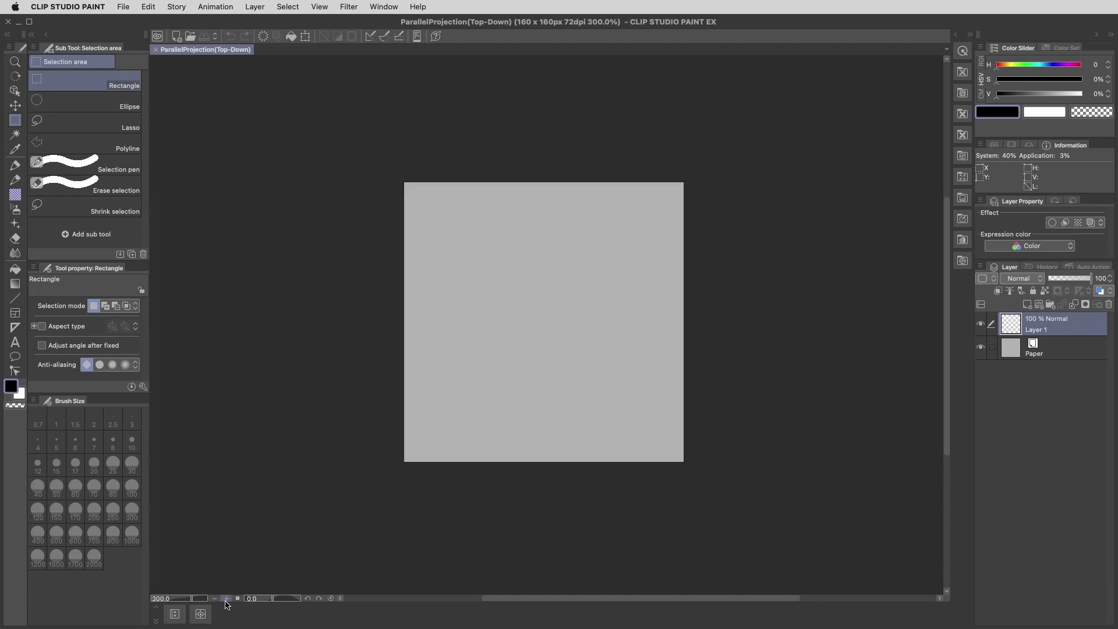
{"action": "left_click", "coordinate": [226, 602]}
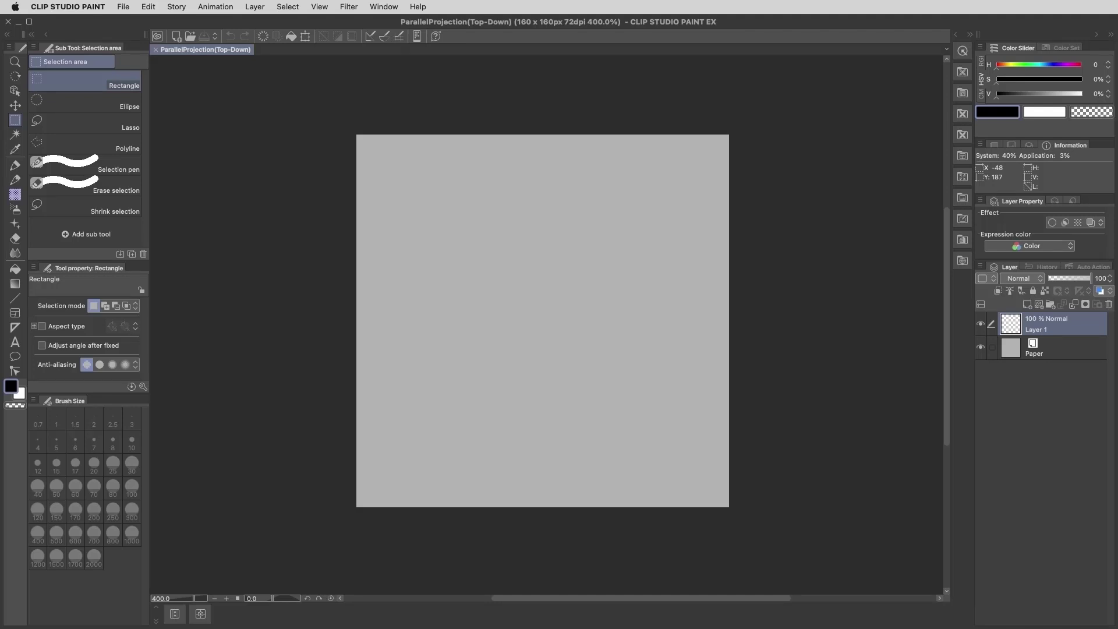
{"action": "left_click", "coordinate": [322, 6]}
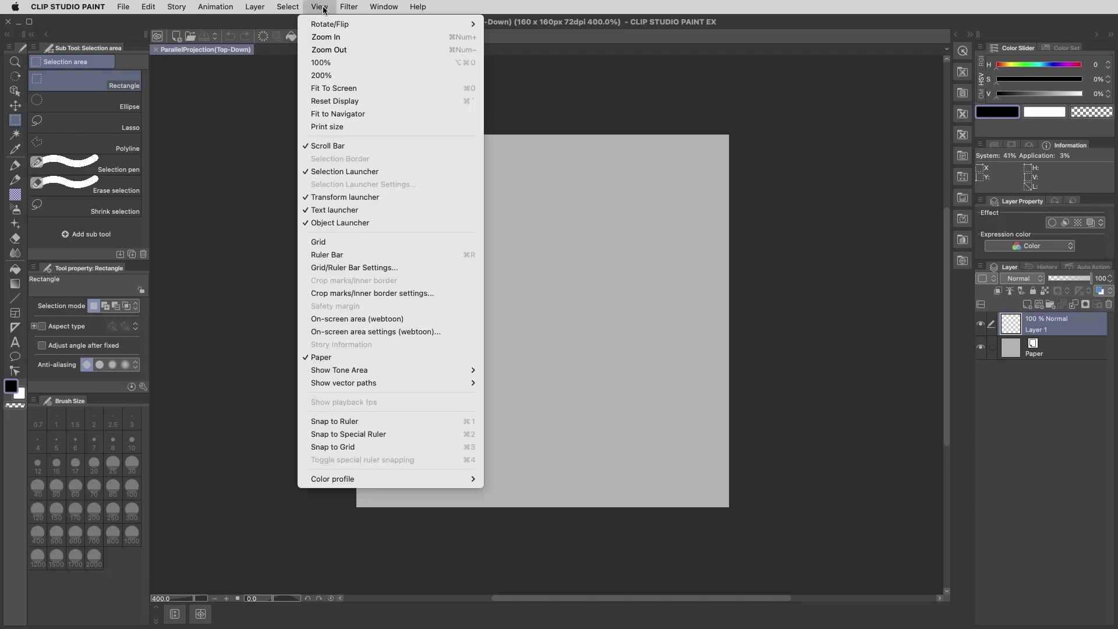
{"action": "left_click", "coordinate": [332, 245]}
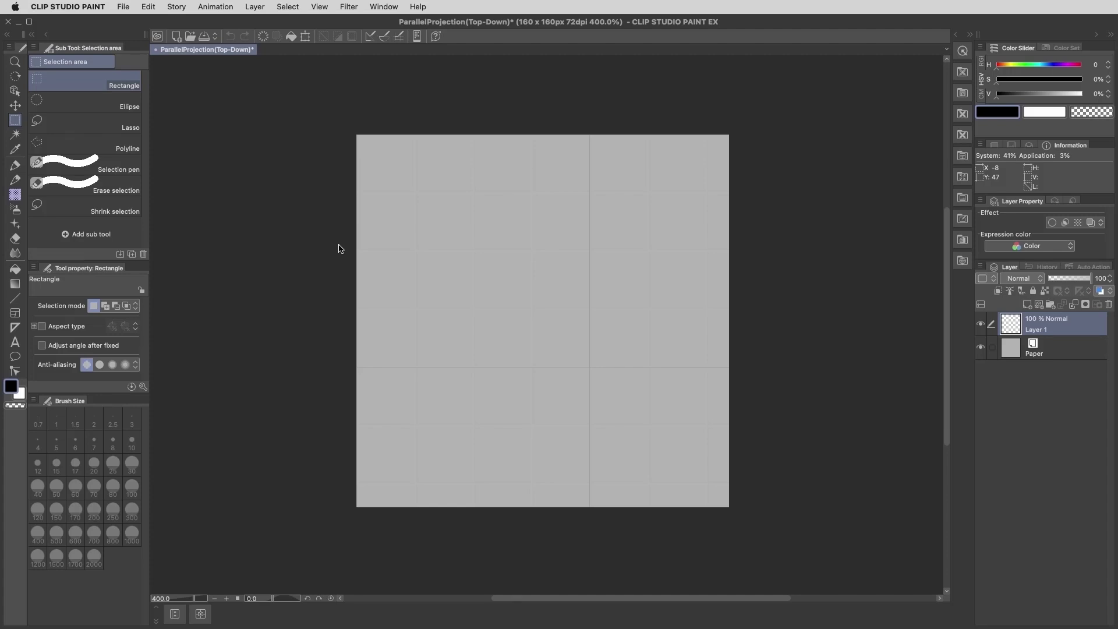
Configure the grid with a gap of 8 px and 1 division.
{"action": "left_click", "coordinate": [322, 7]}
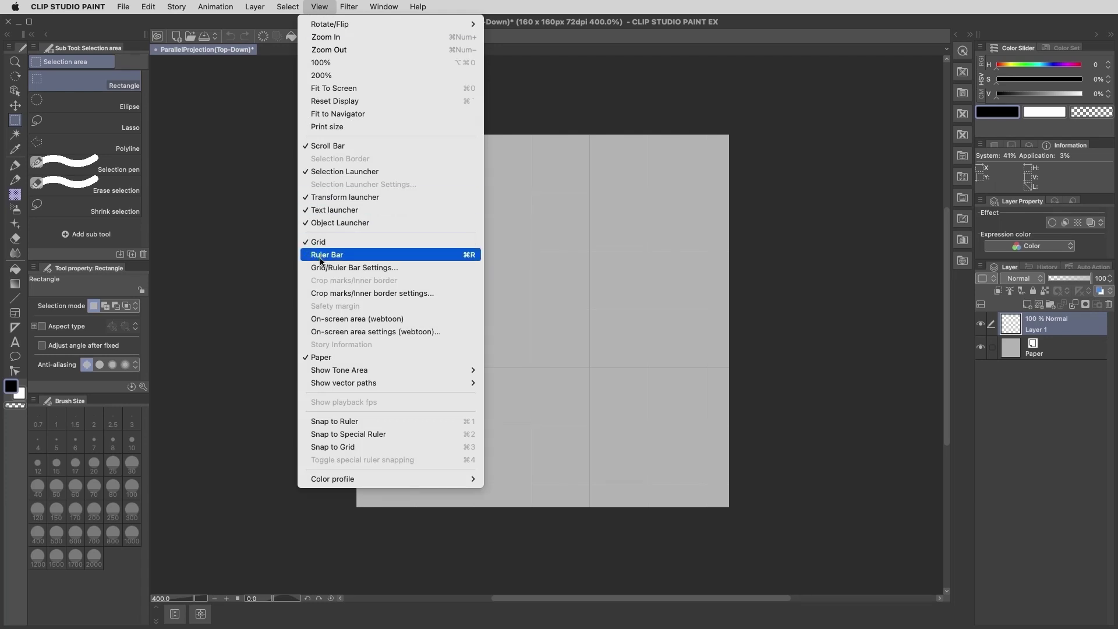
{"action": "left_click", "coordinate": [407, 268]}
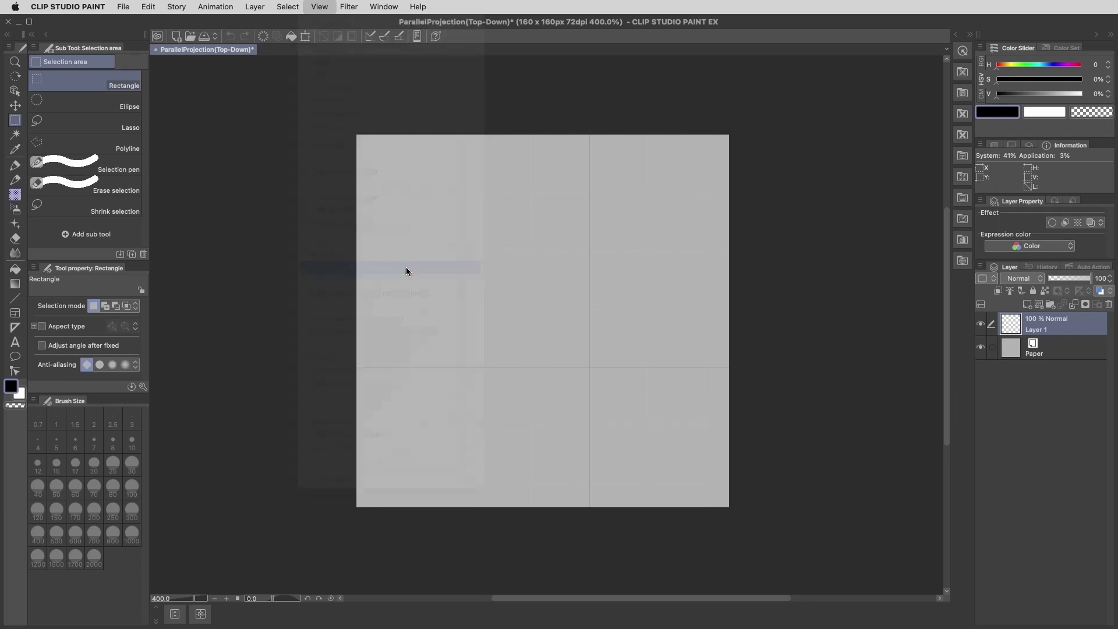
{"action": "type", "text": "8"}
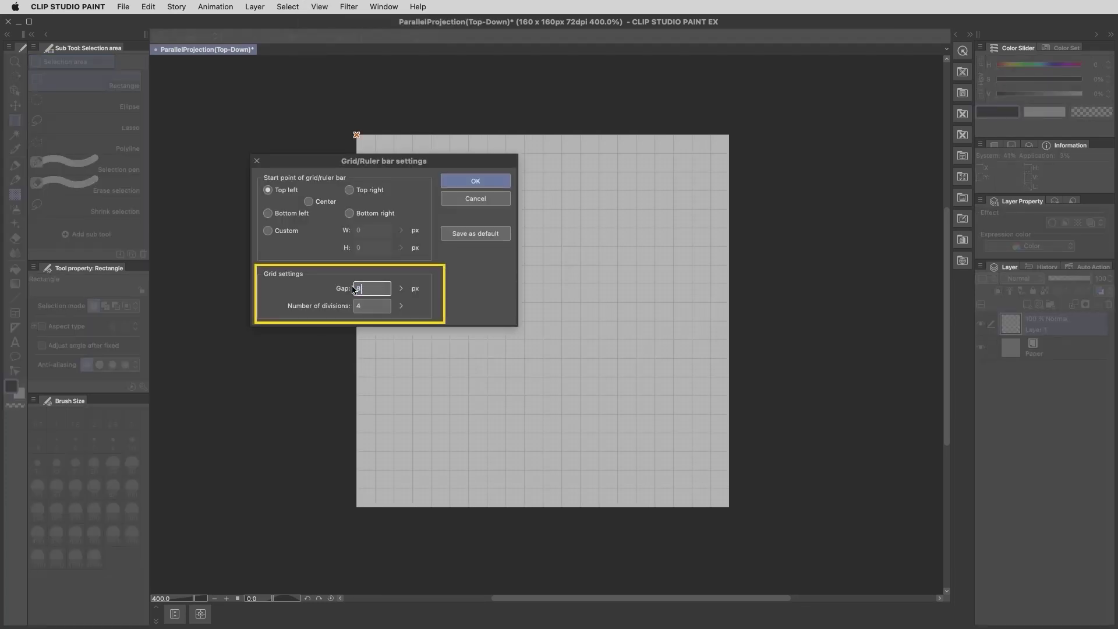
{"action": "key", "text": "Tab"}
{"action": "type", "text": "1"}
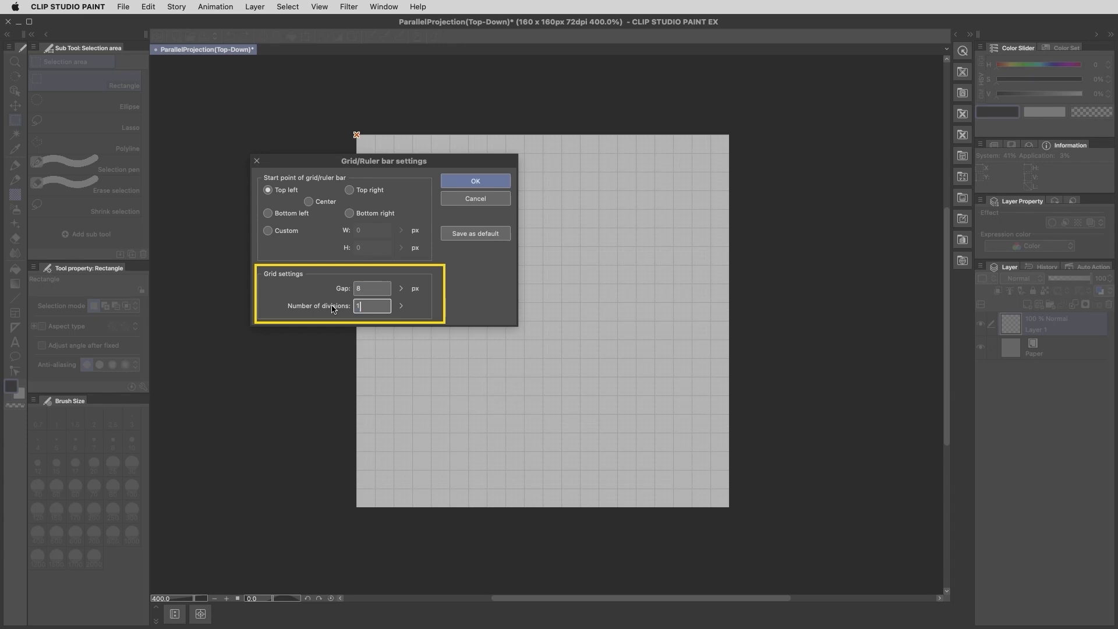
{"action": "left_click", "coordinate": [488, 179]}
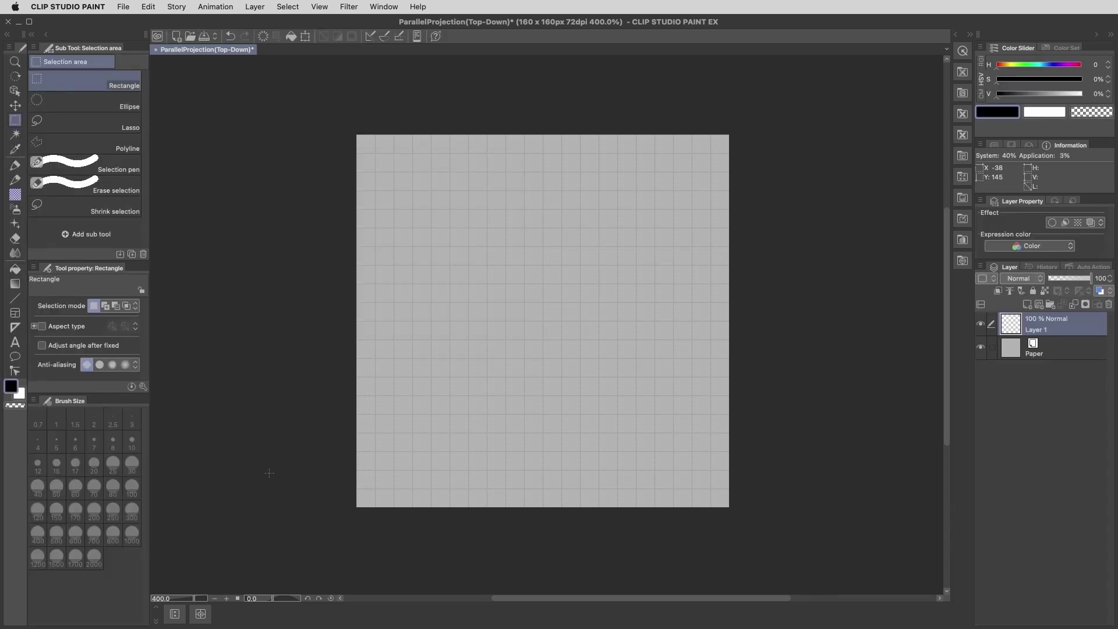
Draw a small front-facing pixel character, about two grid cells wide and tall, in black with the Dot pen at the canvas centre.
{"action": "left_click", "coordinate": [227, 598]}
{"action": "left_click", "coordinate": [226, 598]}
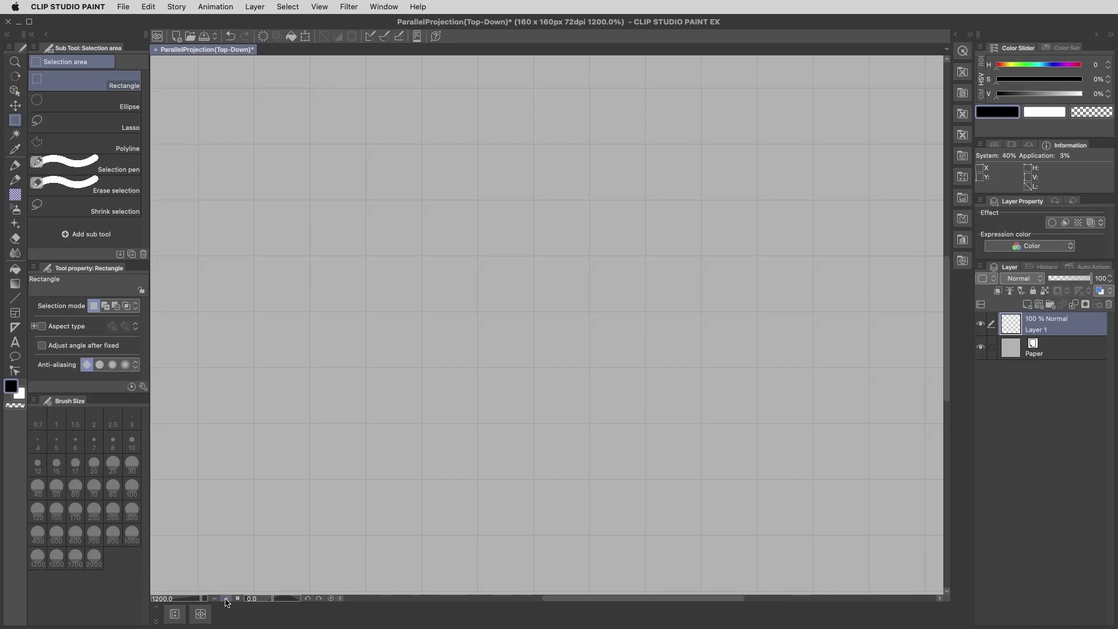
{"action": "left_click", "coordinate": [15, 166]}
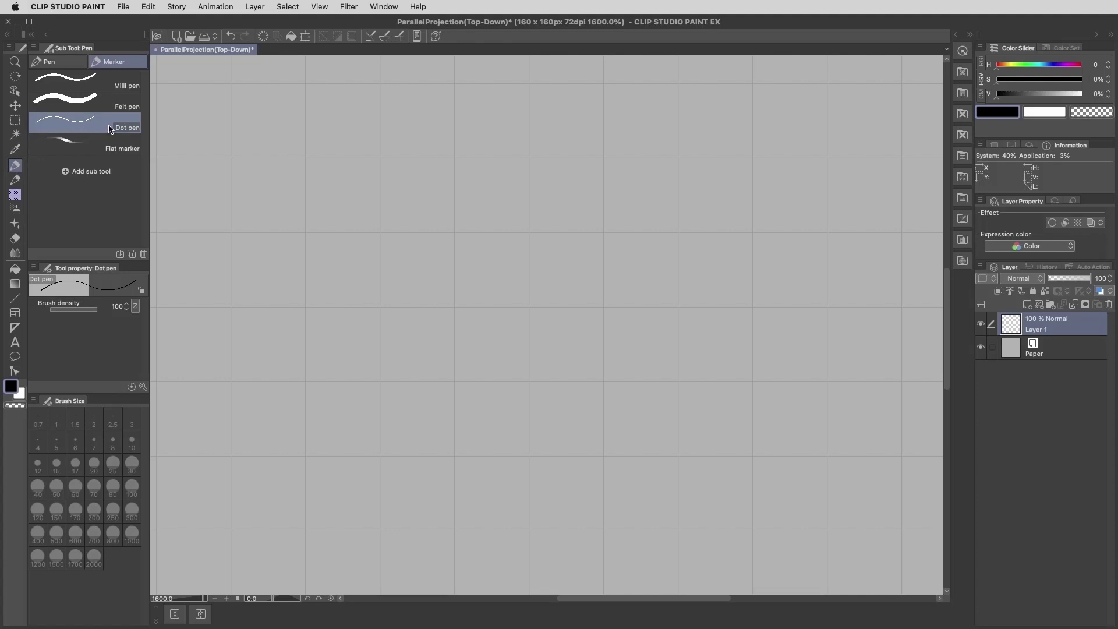
{"action": "mouse_move", "coordinate": [524, 237]}
{"action": "left_mouse_down"}
{"action": "mouse_move", "coordinate": [487, 265]}
{"action": "mouse_move", "coordinate": [531, 267]}
{"action": "mouse_move", "coordinate": [551, 246]}
{"action": "mouse_move", "coordinate": [571, 294]}
{"action": "left_mouse_up"}
{"action": "left_click", "coordinate": [533, 238]}
{"action": "left_click", "coordinate": [542, 238]}
{"action": "left_click", "coordinate": [496, 246]}
{"action": "left_click", "coordinate": [487, 254]}
{"action": "mouse_move", "coordinate": [483, 279]}
{"action": "left_mouse_down"}
{"action": "mouse_move", "coordinate": [477, 294]}
{"action": "mouse_move", "coordinate": [496, 312]}
{"action": "left_mouse_up"}
{"action": "left_click_drag", "start_coordinate": [562, 300], "coordinate": [505, 320]}
{"action": "mouse_move", "coordinate": [505, 295]}
{"action": "left_mouse_down"}
{"action": "mouse_move", "coordinate": [505, 283]}
{"action": "mouse_move", "coordinate": [544, 285]}
{"action": "left_mouse_up"}
{"action": "mouse_move", "coordinate": [487, 330]}
{"action": "left_mouse_down"}
{"action": "mouse_move", "coordinate": [468, 340]}
{"action": "mouse_move", "coordinate": [486, 358]}
{"action": "left_mouse_up"}
{"action": "left_click_drag", "start_coordinate": [496, 338], "coordinate": [496, 350]}
{"action": "mouse_move", "coordinate": [571, 329]}
{"action": "left_mouse_down"}
{"action": "mouse_move", "coordinate": [560, 330]}
{"action": "mouse_move", "coordinate": [570, 359]}
{"action": "mouse_move", "coordinate": [580, 337]}
{"action": "left_mouse_up"}
{"action": "mouse_move", "coordinate": [533, 381]}
{"action": "left_mouse_down"}
{"action": "mouse_move", "coordinate": [560, 377]}
{"action": "mouse_move", "coordinate": [487, 374]}
{"action": "mouse_move", "coordinate": [514, 377]}
{"action": "mouse_move", "coordinate": [494, 325]}
{"action": "mouse_move", "coordinate": [559, 319]}
{"action": "mouse_move", "coordinate": [543, 349]}
{"action": "mouse_move", "coordinate": [503, 351]}
{"action": "left_mouse_up"}
{"action": "left_click", "coordinate": [515, 376]}
{"action": "left_click", "coordinate": [487, 321]}
{"action": "left_click_drag", "start_coordinate": [505, 294], "coordinate": [506, 305]}
{"action": "left_click_drag", "start_coordinate": [543, 294], "coordinate": [543, 305]}
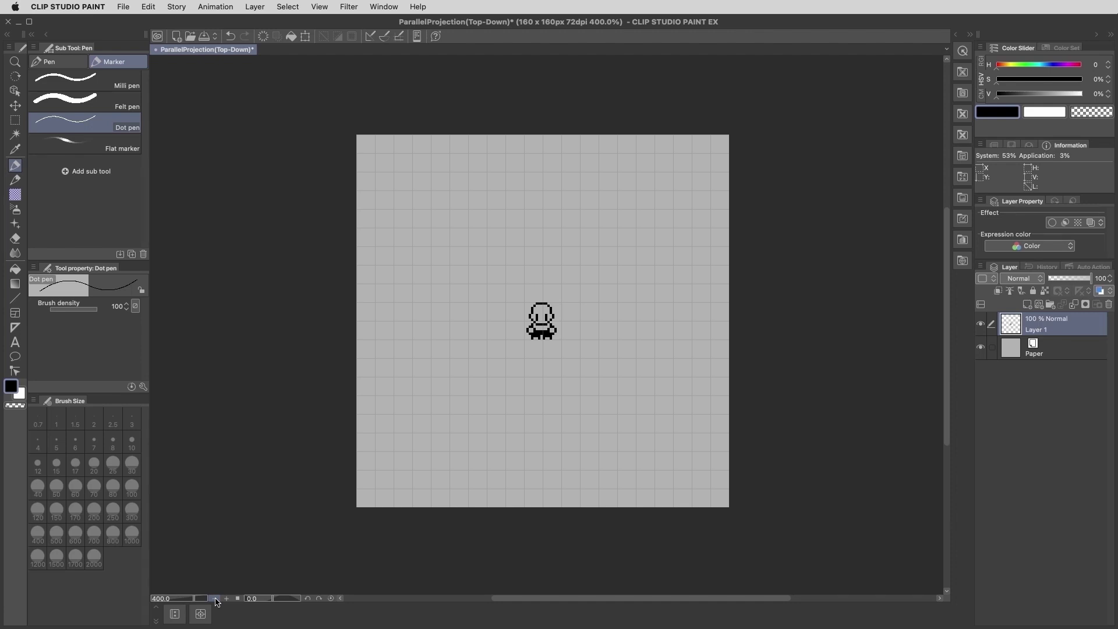
Place the 3D background material Residential area01-Ver.2 on the canvas and put the material library away.
{"action": "left_click", "coordinate": [961, 260]}
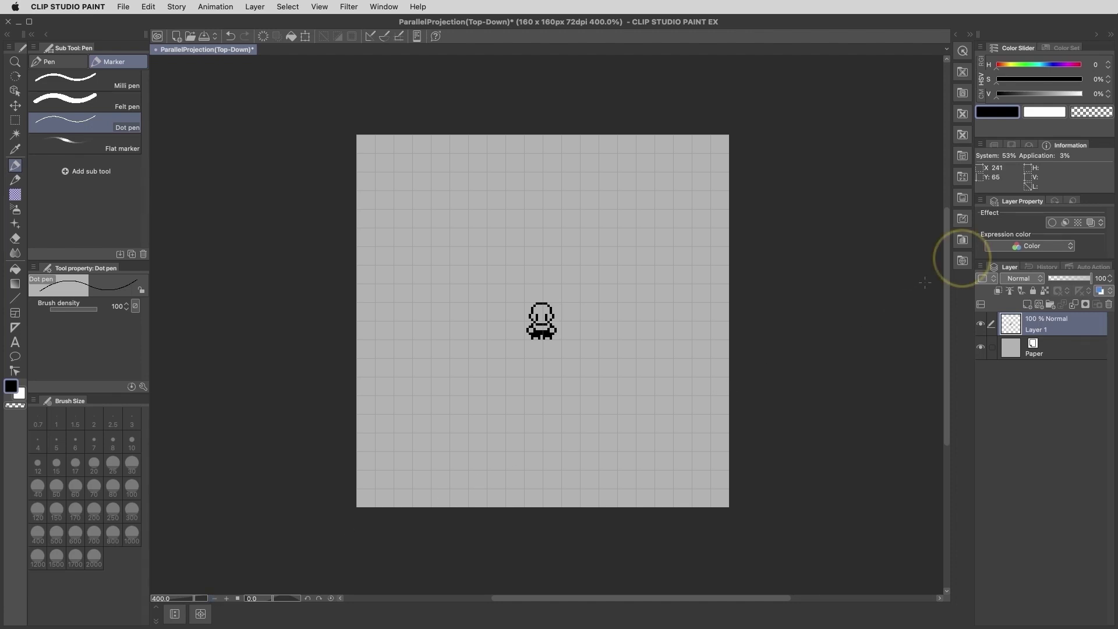
{"action": "left_click", "coordinate": [963, 262]}
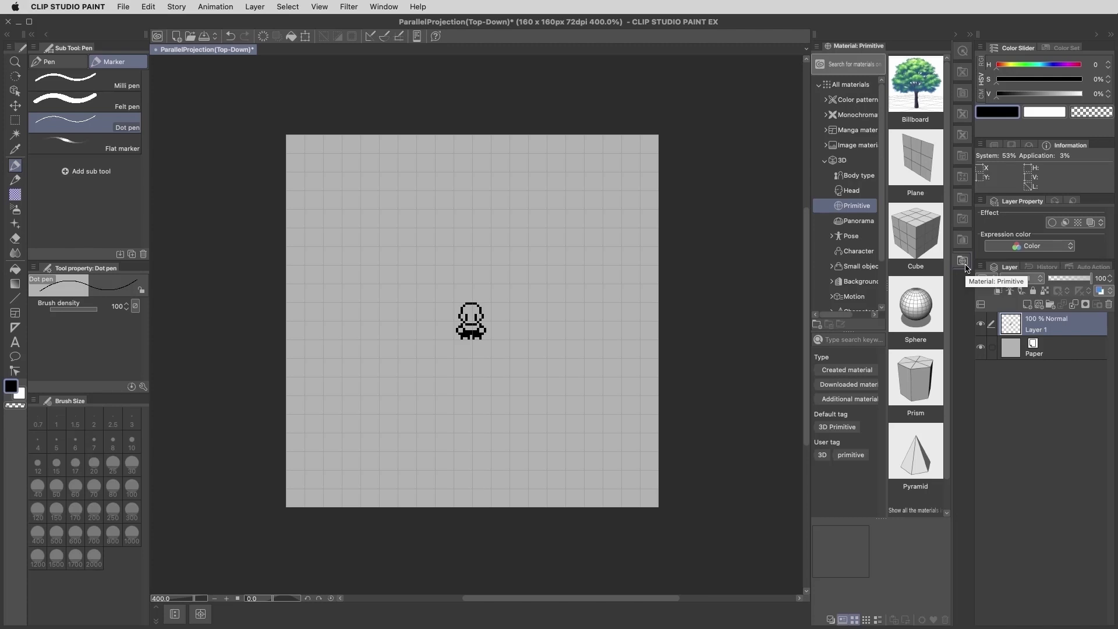
{"action": "scroll", "coordinate": [853, 227], "scroll_direction": "down", "scroll_amount": 3}
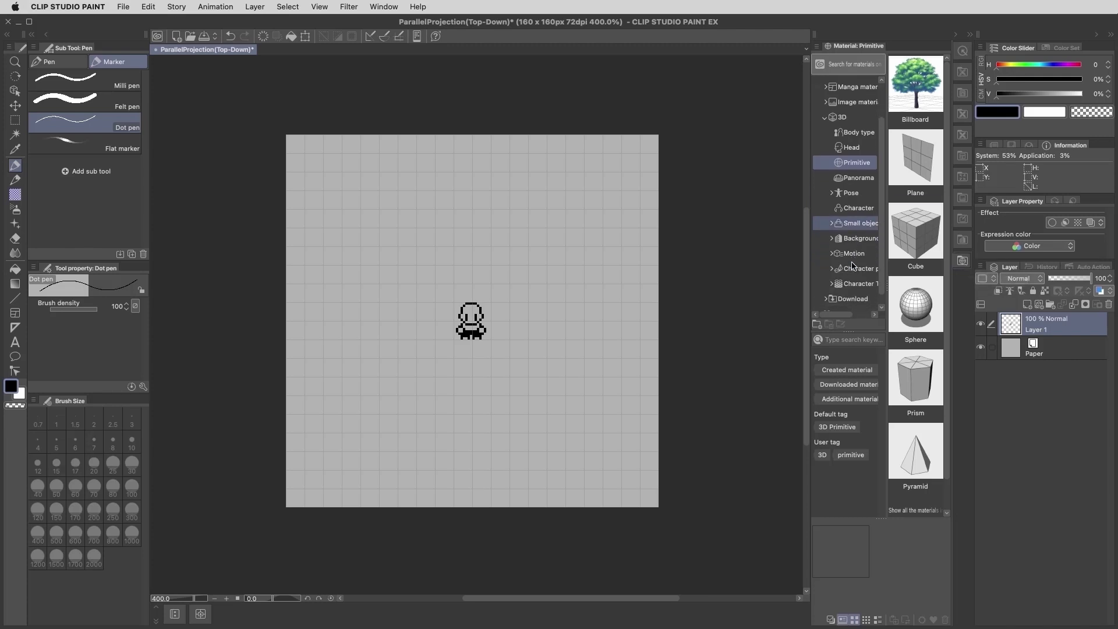
{"action": "left_click", "coordinate": [857, 219]}
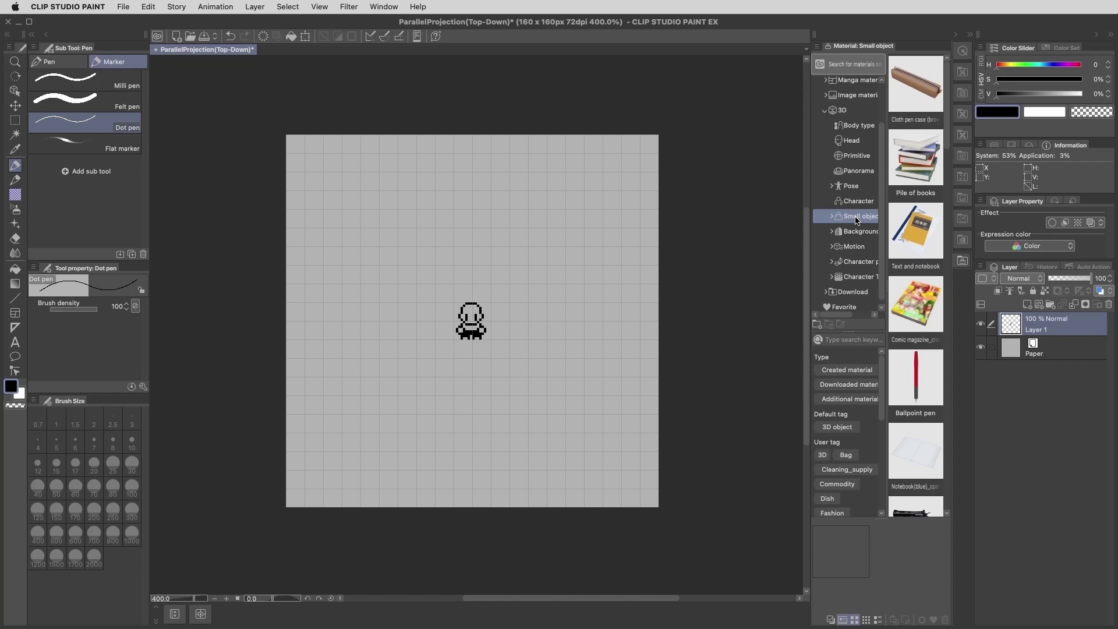
{"action": "left_click", "coordinate": [859, 232]}
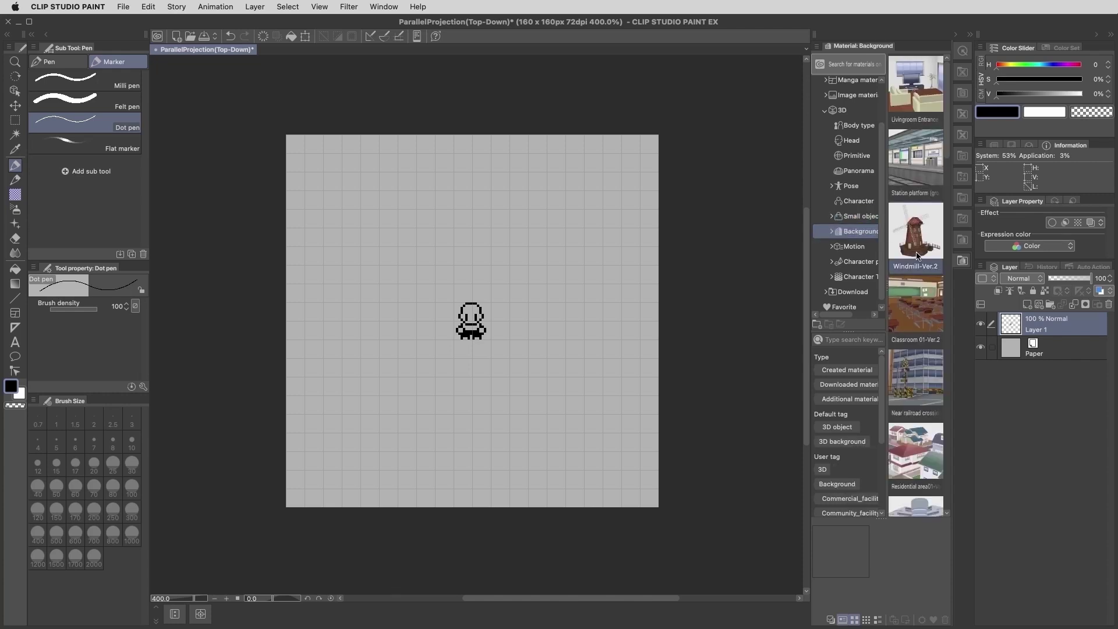
{"action": "scroll", "coordinate": [917, 256], "scroll_direction": "down", "scroll_amount": 3}
{"action": "scroll", "coordinate": [917, 257], "scroll_direction": "down", "scroll_amount": 3}
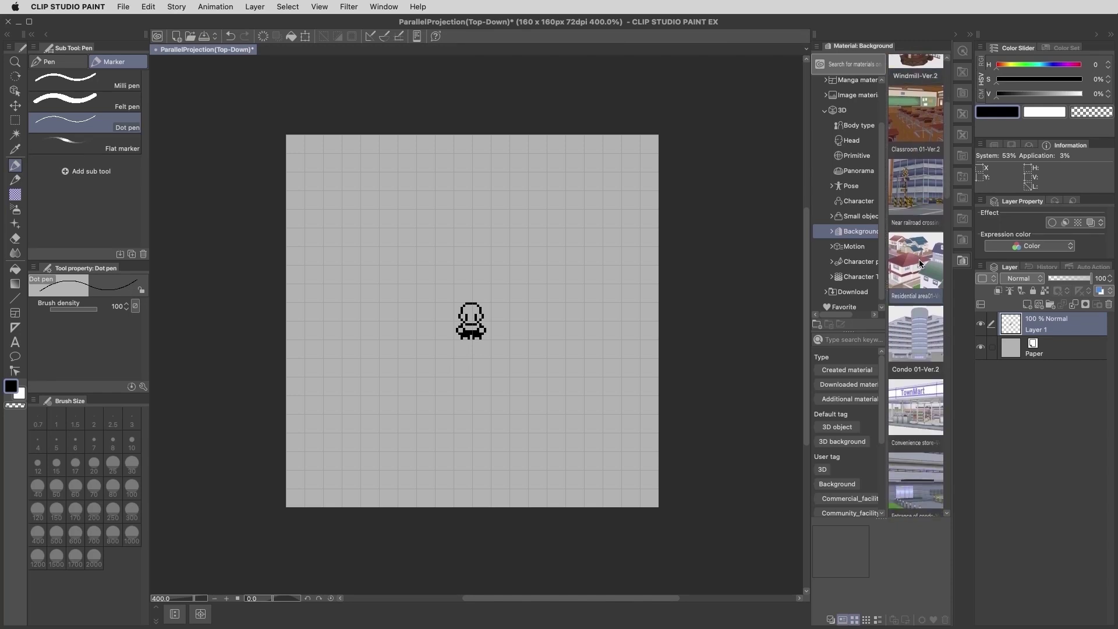
{"action": "left_click", "coordinate": [920, 263]}
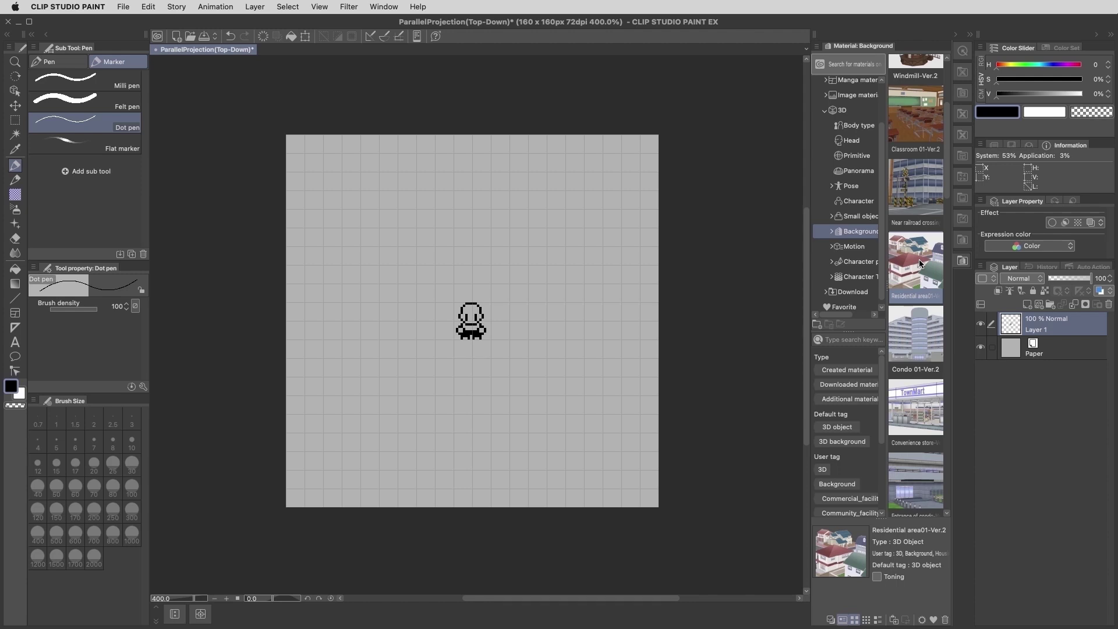
{"action": "left_click_drag", "start_coordinate": [920, 264], "coordinate": [491, 296]}
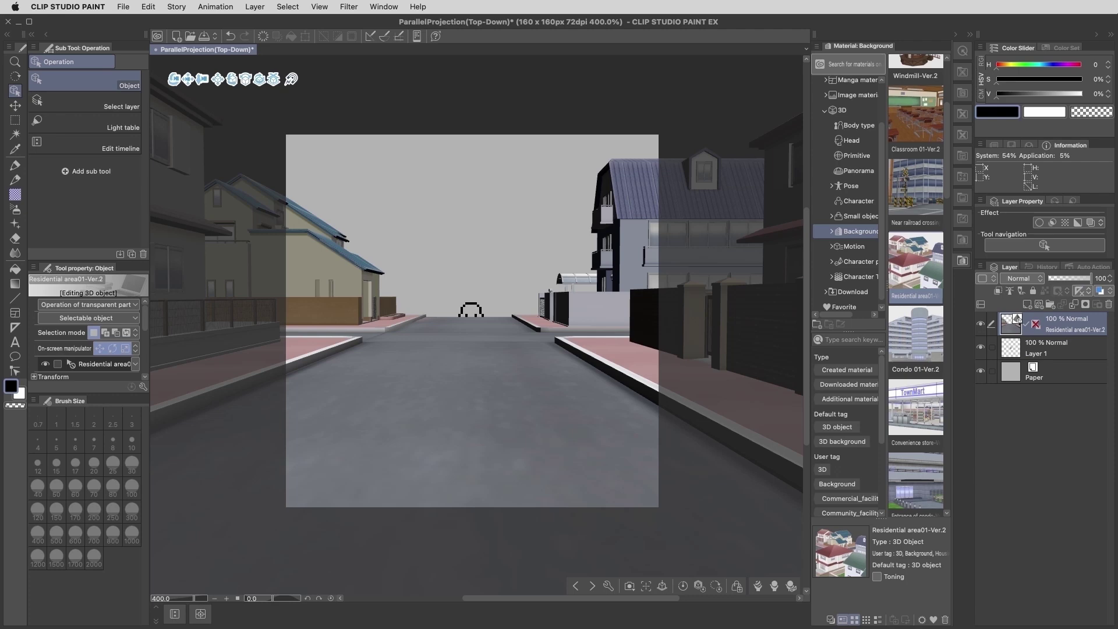
{"action": "left_click", "coordinate": [956, 36]}
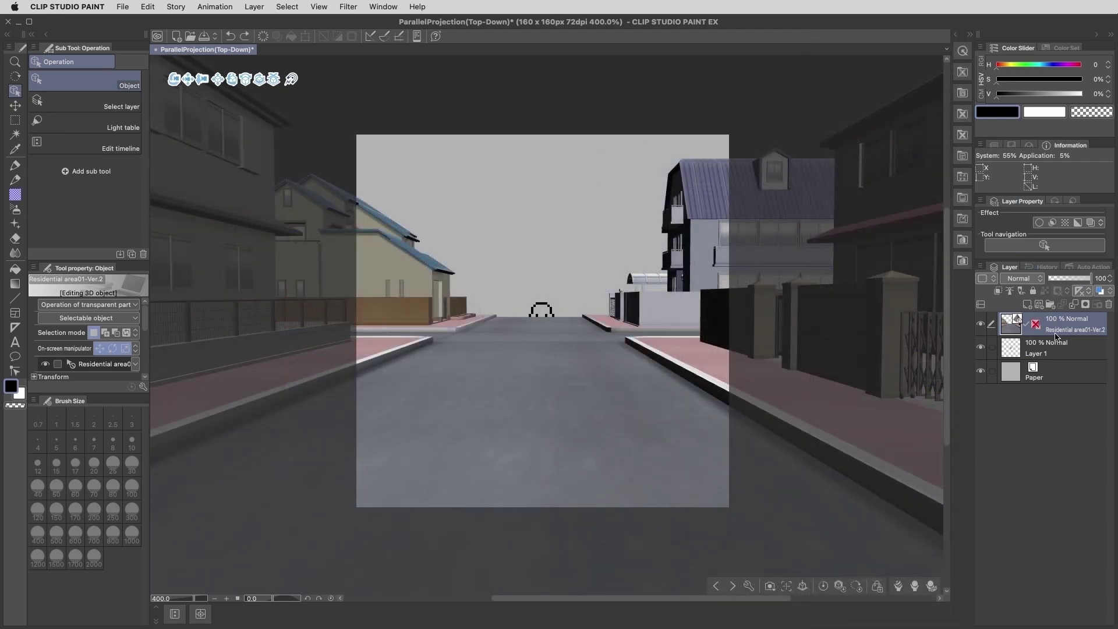
Move Layer 1 above the residential area's 3D layer and tilt that scene's camera to look down on the street.
{"action": "left_click_drag", "start_coordinate": [1062, 353], "coordinate": [1073, 322]}
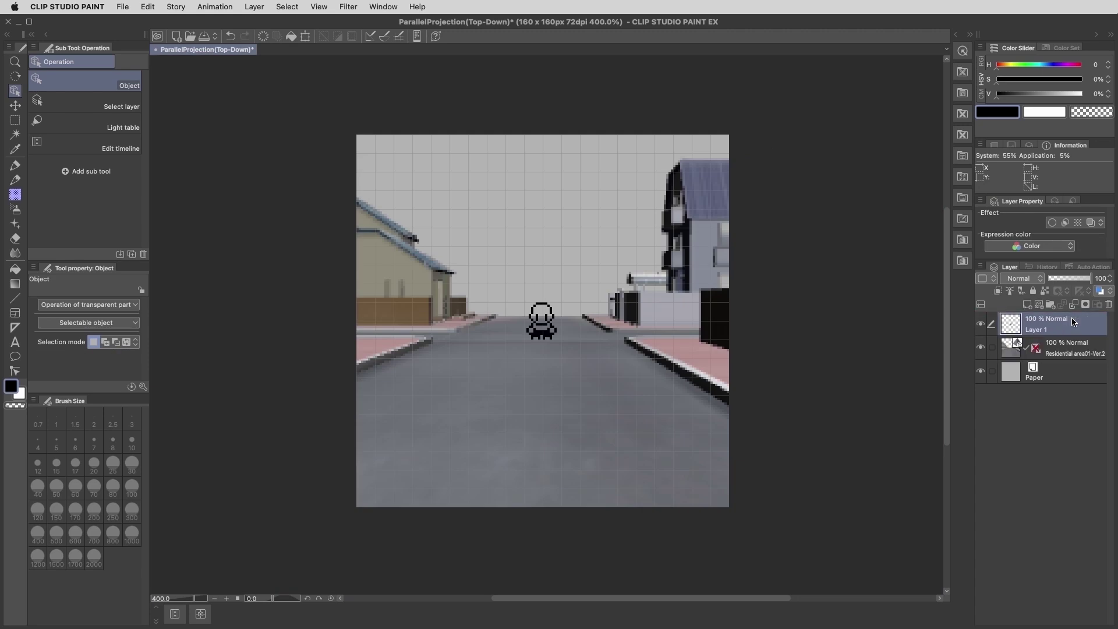
{"action": "left_click", "coordinate": [1067, 353]}
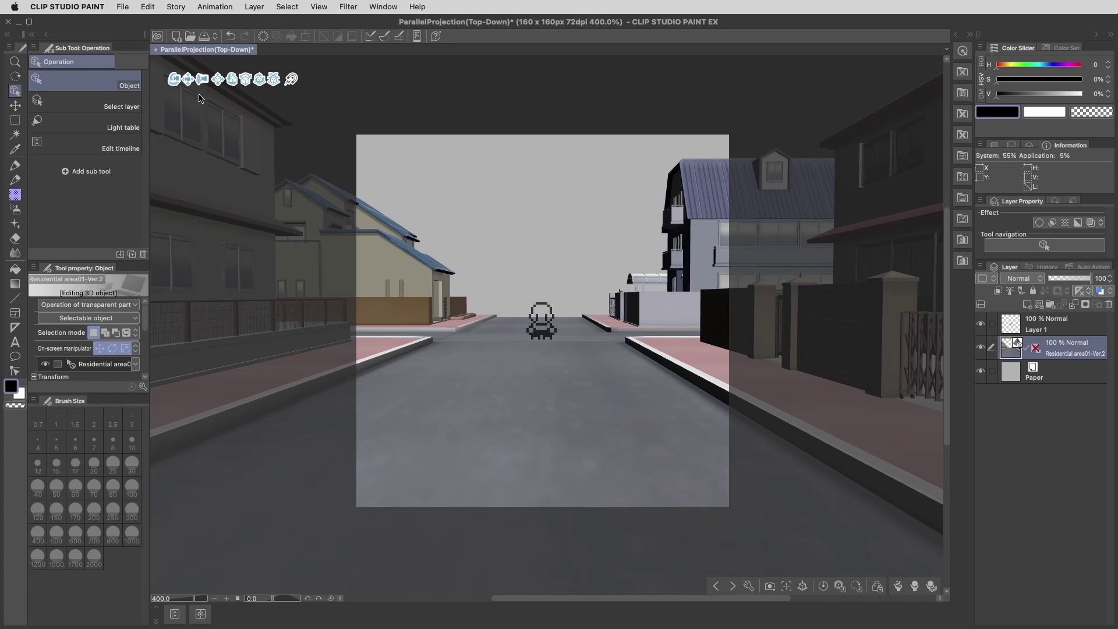
{"action": "left_click_drag", "start_coordinate": [175, 82], "coordinate": [174, 134]}
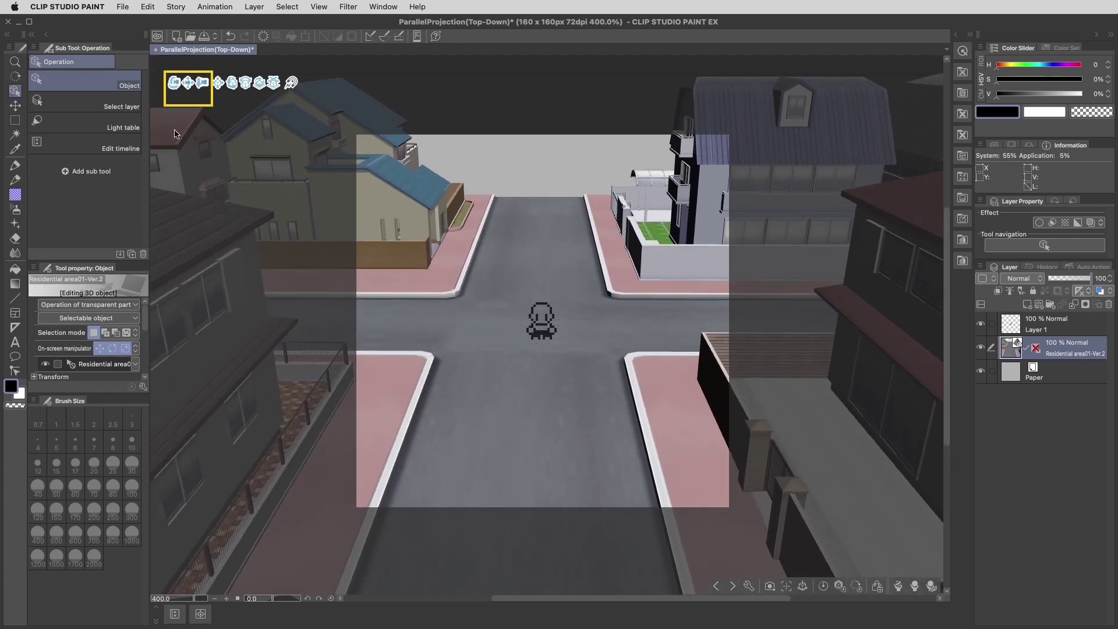
Move and orbit the 3D camera to frame the brown-roofed house and its front street from above.
{"action": "left_click_drag", "start_coordinate": [191, 89], "coordinate": [1, 170]}
{"action": "left_click_drag", "start_coordinate": [202, 153], "coordinate": [203, 180]}
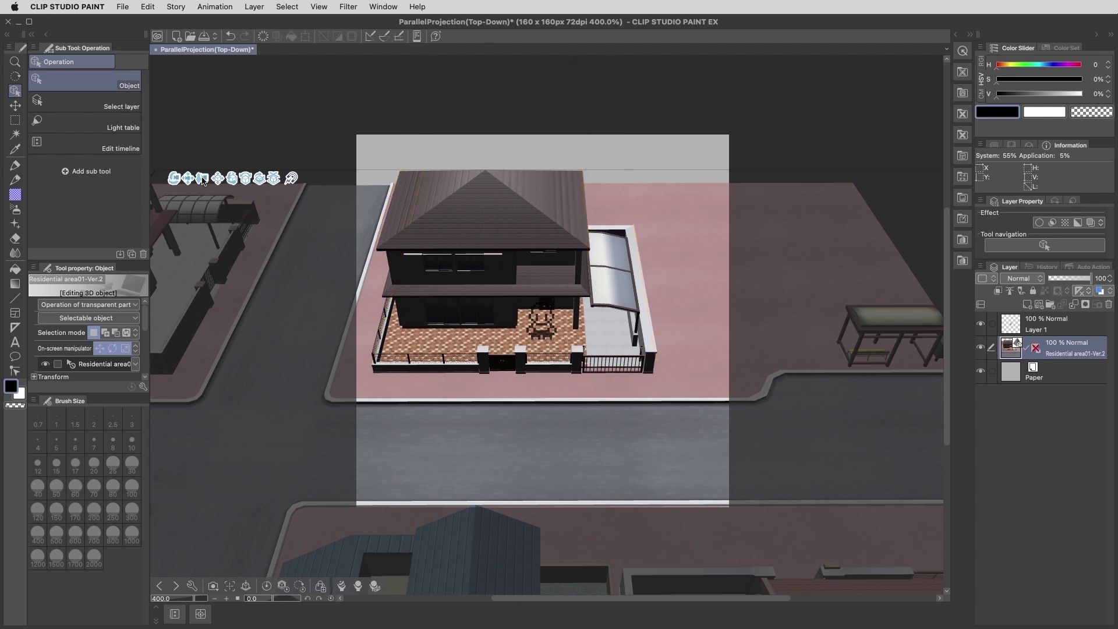
Set the 3D scene camera's Projection Method to Parallel Projection in the object tool's Sub Tool Detail settings.
{"action": "left_click", "coordinate": [383, 6]}
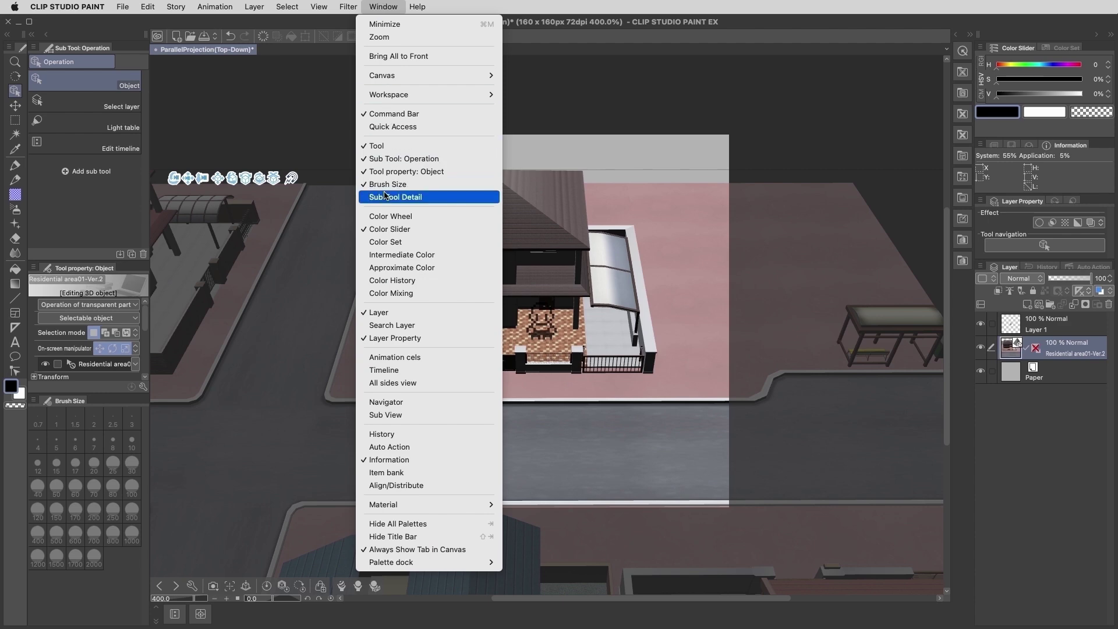
{"action": "left_click", "coordinate": [439, 198]}
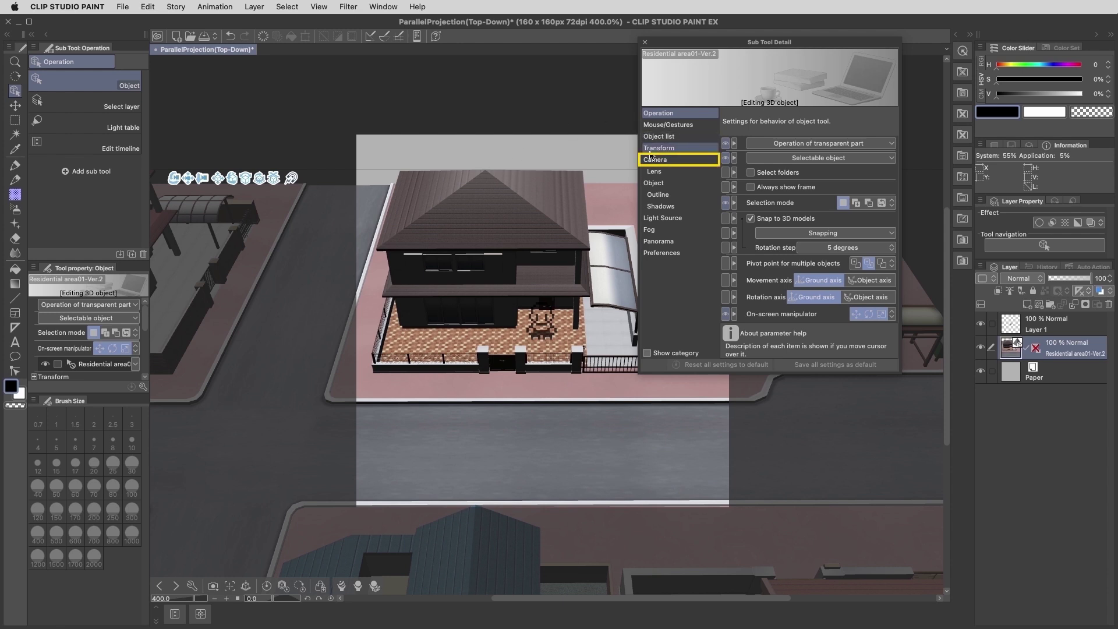
{"action": "left_click", "coordinate": [683, 164]}
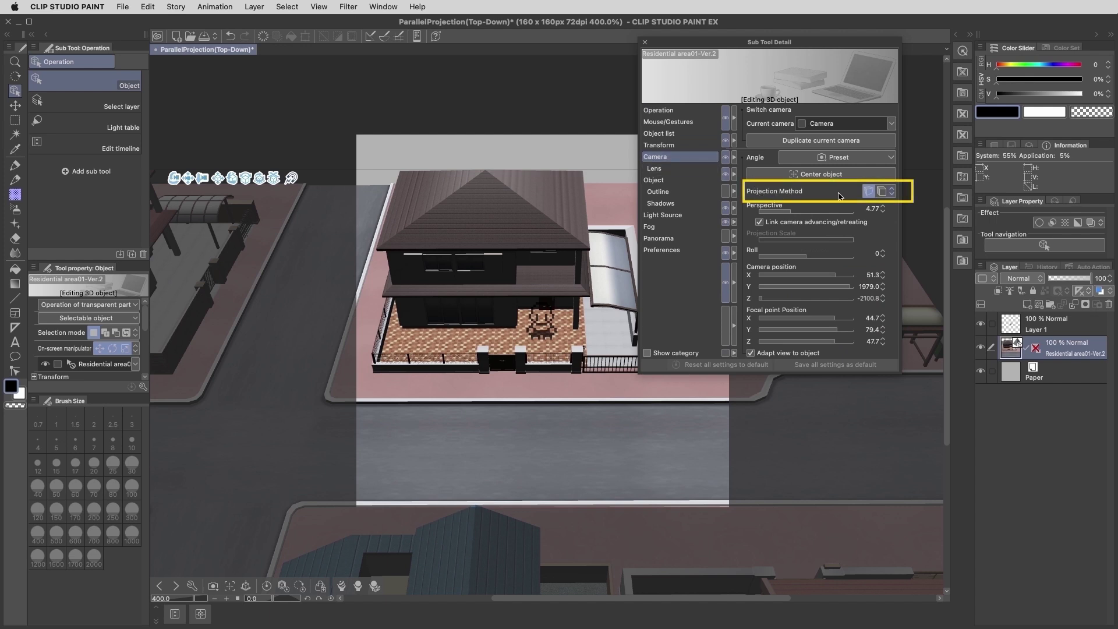
{"action": "left_click", "coordinate": [868, 193]}
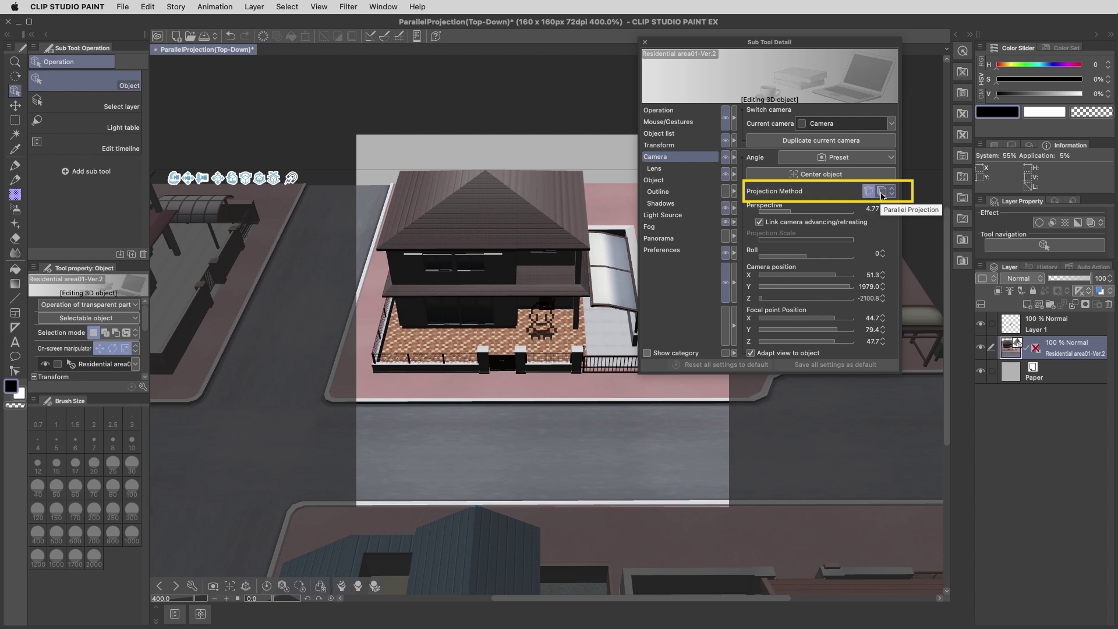
{"action": "left_click", "coordinate": [881, 193]}
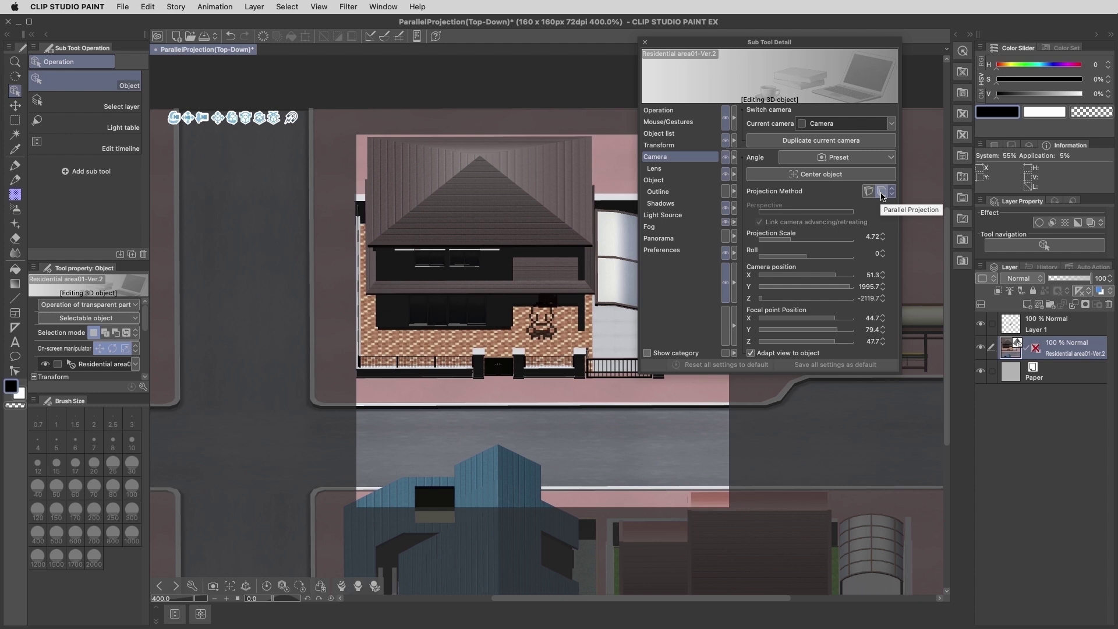
Alternate the camera between Perspective Projection and Parallel Projection to compare the two views, ending on Parallel Projection.
{"action": "left_click", "coordinate": [868, 192]}
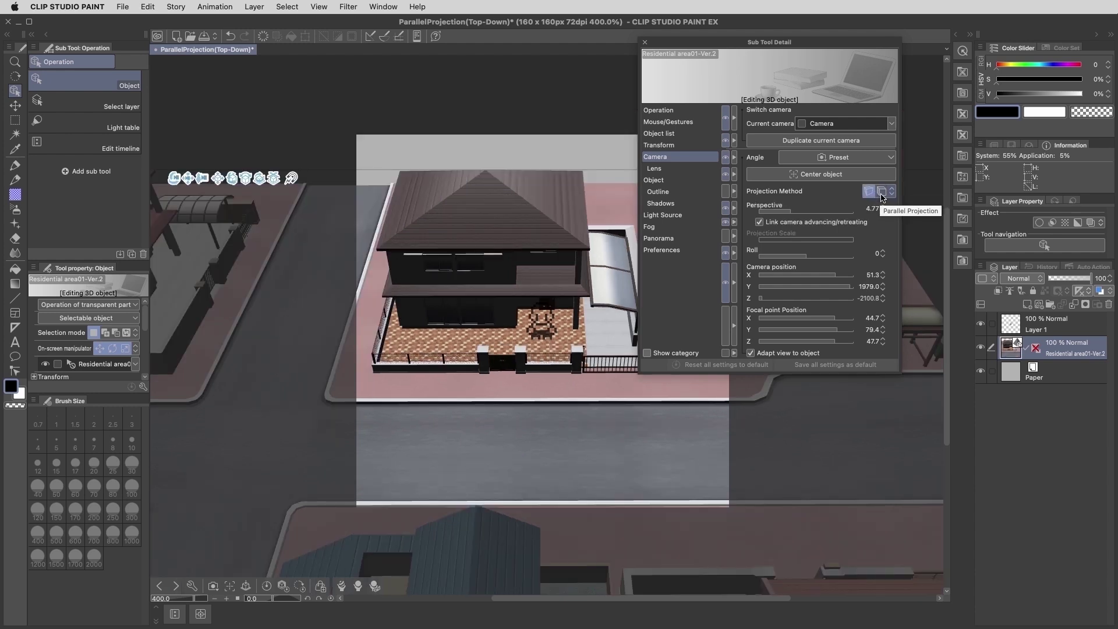
{"action": "left_click", "coordinate": [882, 195]}
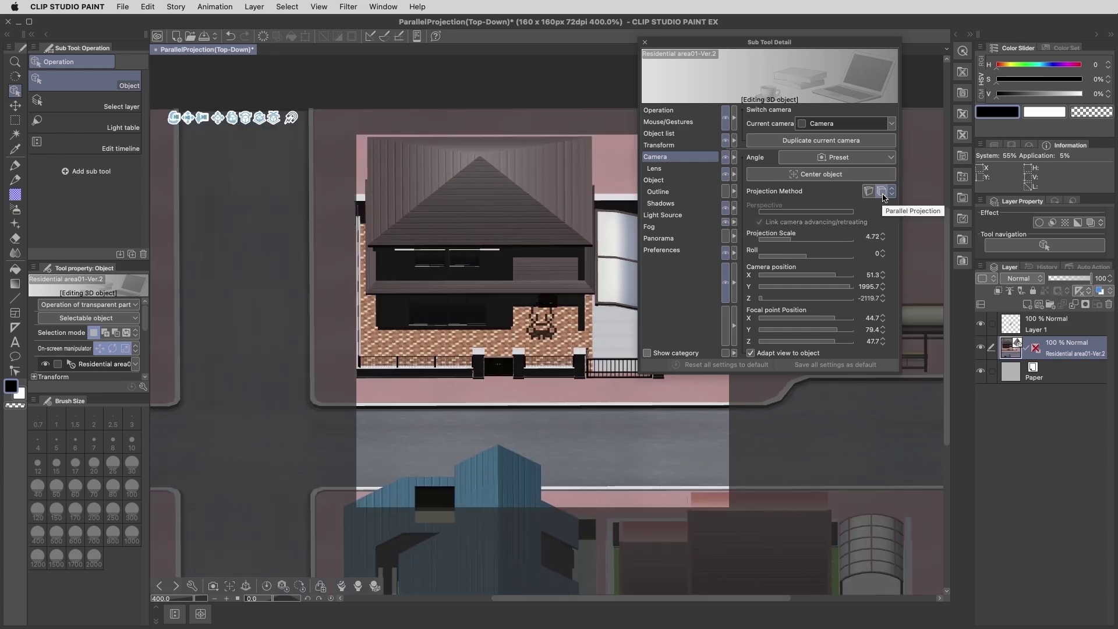
{"action": "left_click", "coordinate": [873, 193]}
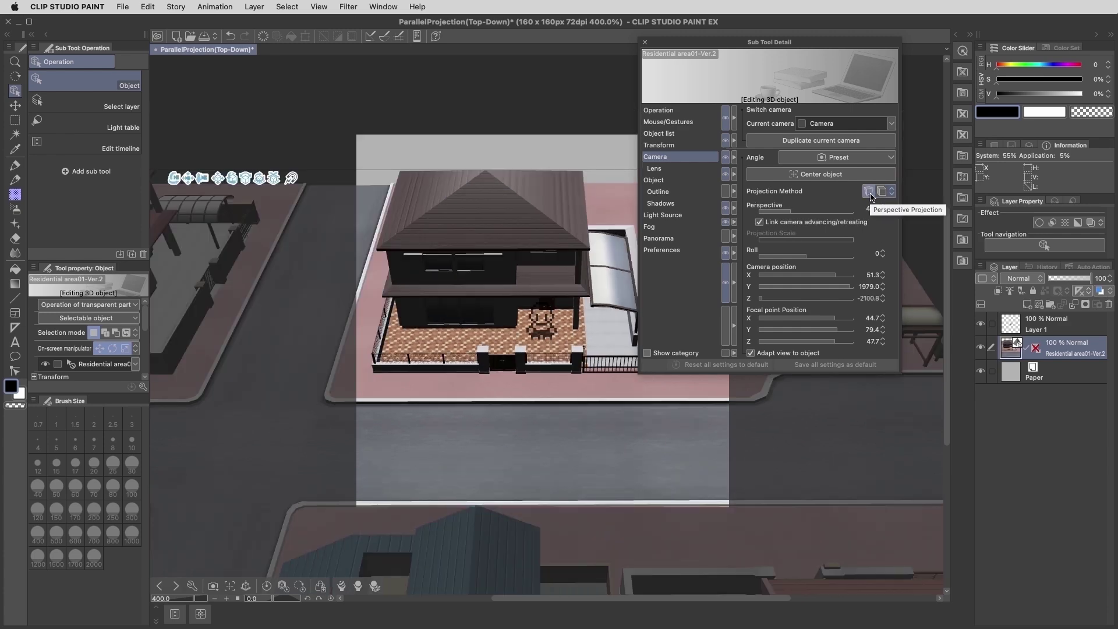
{"action": "left_click", "coordinate": [881, 194]}
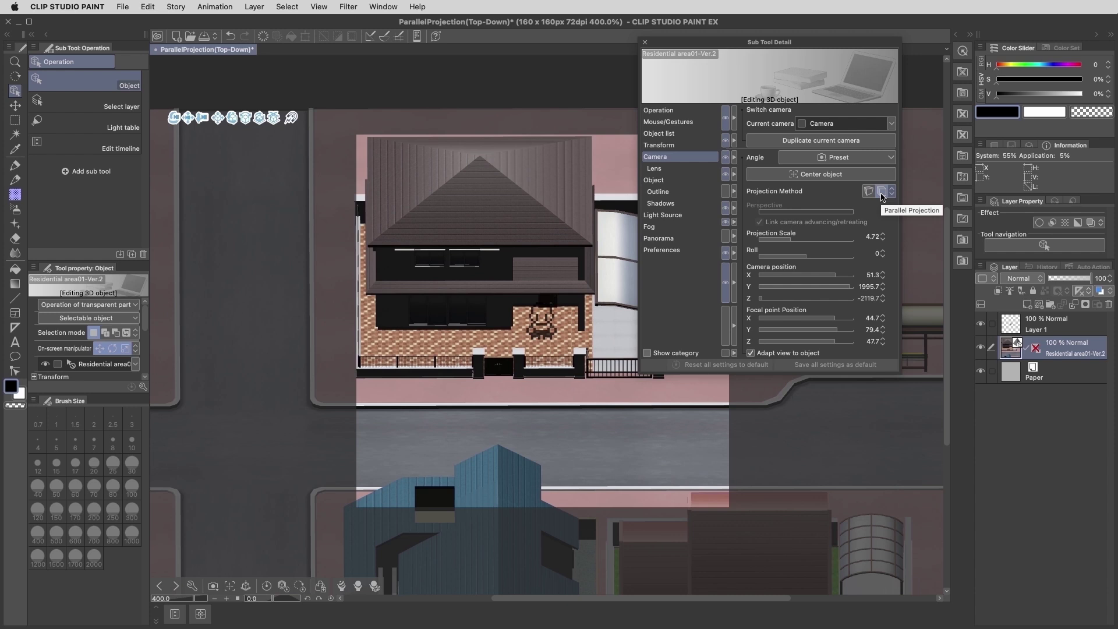
Close the detail settings and pull the 3D camera back until the whole fenced house lot fits in the canvas.
{"action": "left_click", "coordinate": [644, 42]}
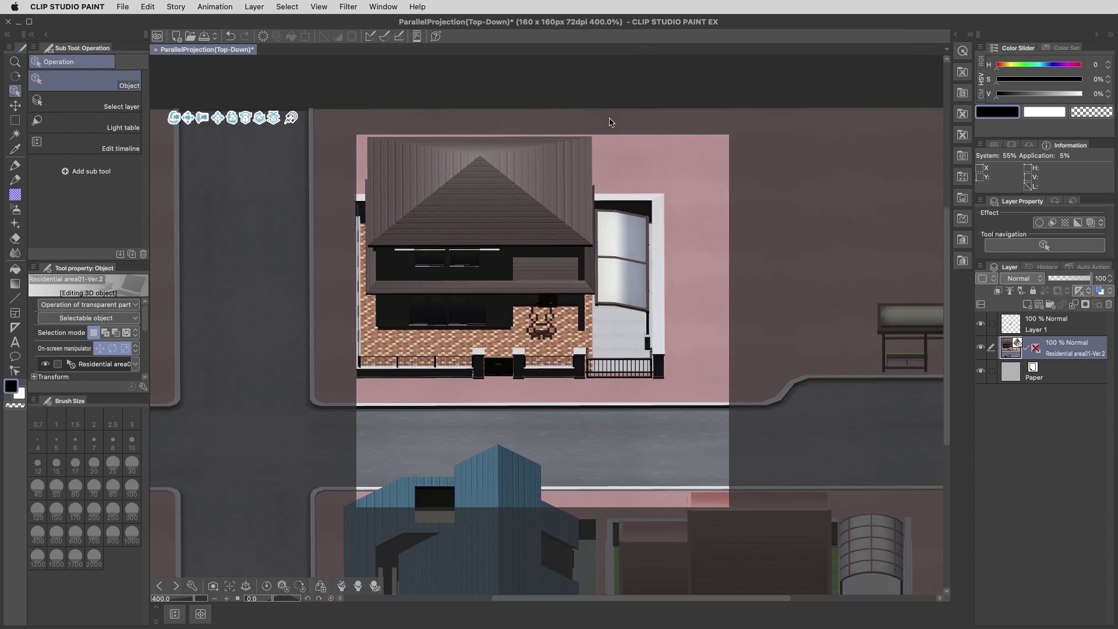
{"action": "left_click_drag", "start_coordinate": [203, 119], "coordinate": [179, 128]}
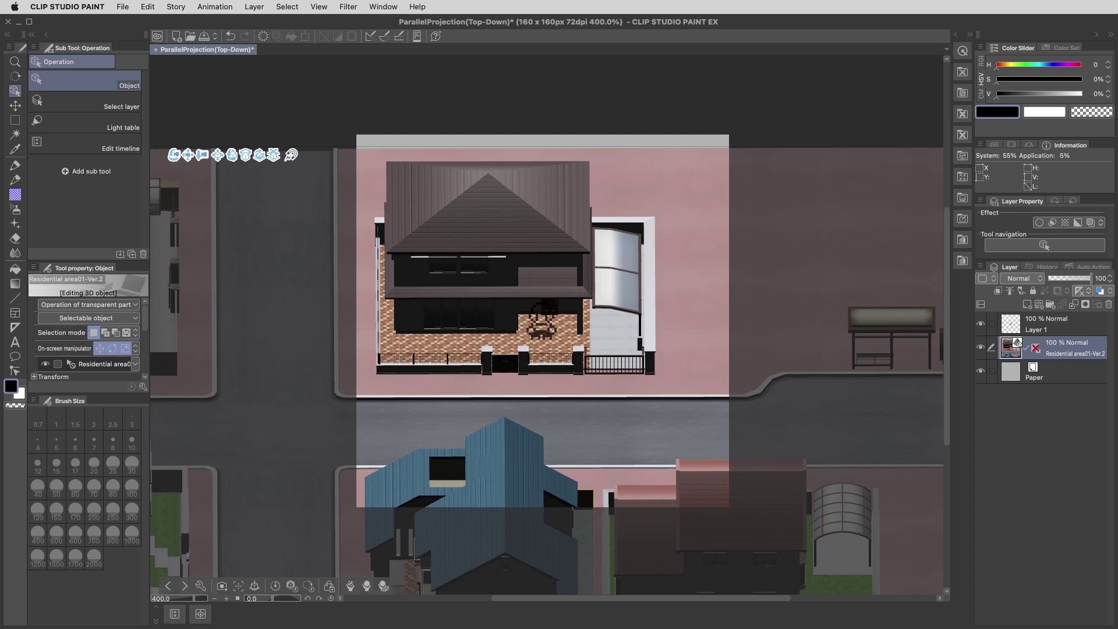
Create a raster layer above Layer 1, renaming Layer 1 as Character Template and the added layer as Home.
{"action": "left_click", "coordinate": [1034, 329]}
{"action": "left_click", "coordinate": [1028, 305]}
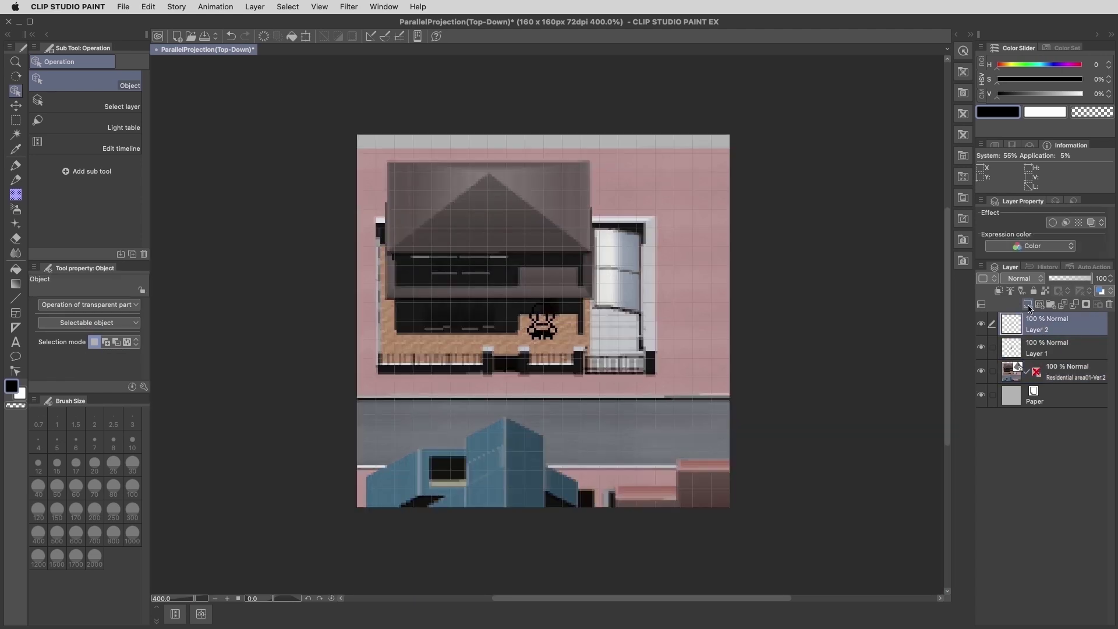
{"action": "double_click", "coordinate": [1038, 352]}
{"action": "type", "text": "Character R"}
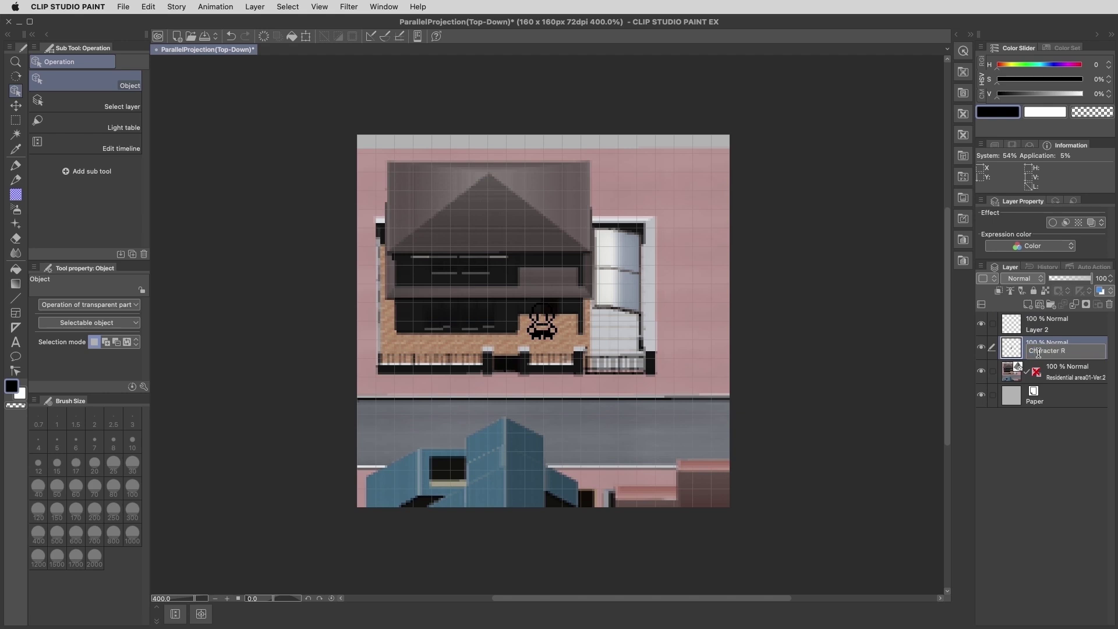
{"action": "key", "text": "Return"}
{"action": "double_click", "coordinate": [1045, 330]}
{"action": "type", "text": "Home"}
{"action": "key", "text": "Return"}
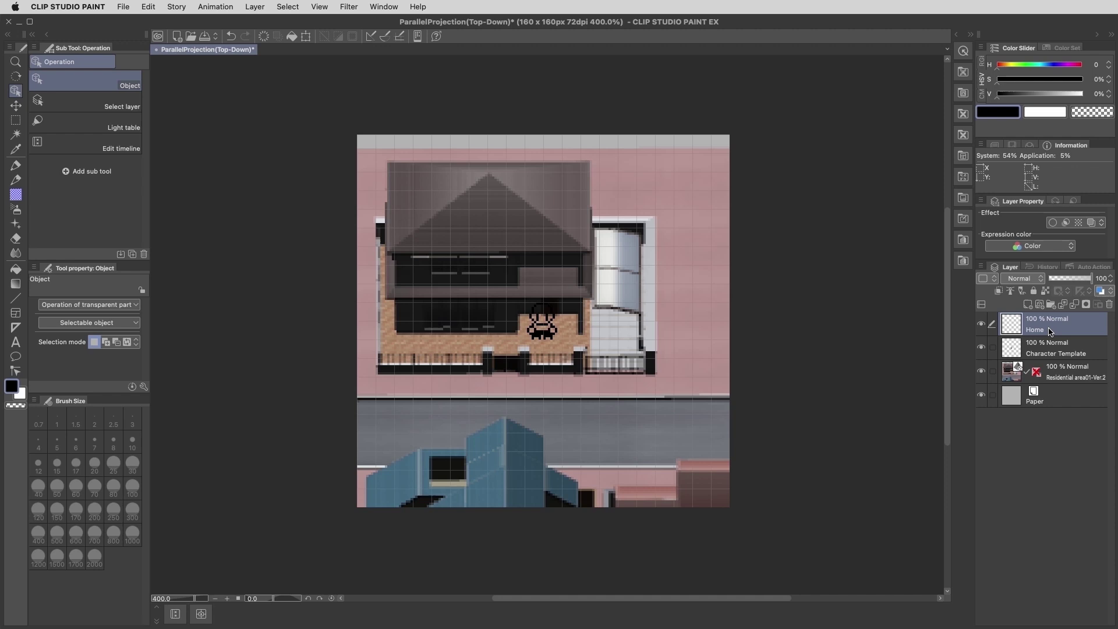
Hide the Character Template layer, set the residential area layer's opacity to 50%, and make the Home layer active.
{"action": "left_click", "coordinate": [981, 348]}
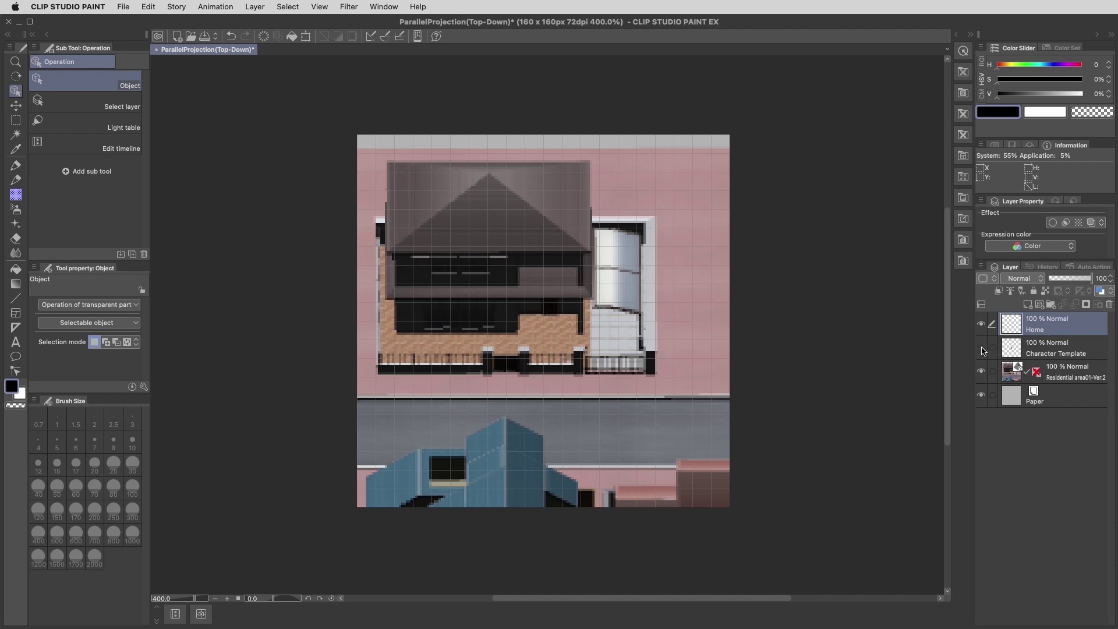
{"action": "left_click", "coordinate": [1074, 365]}
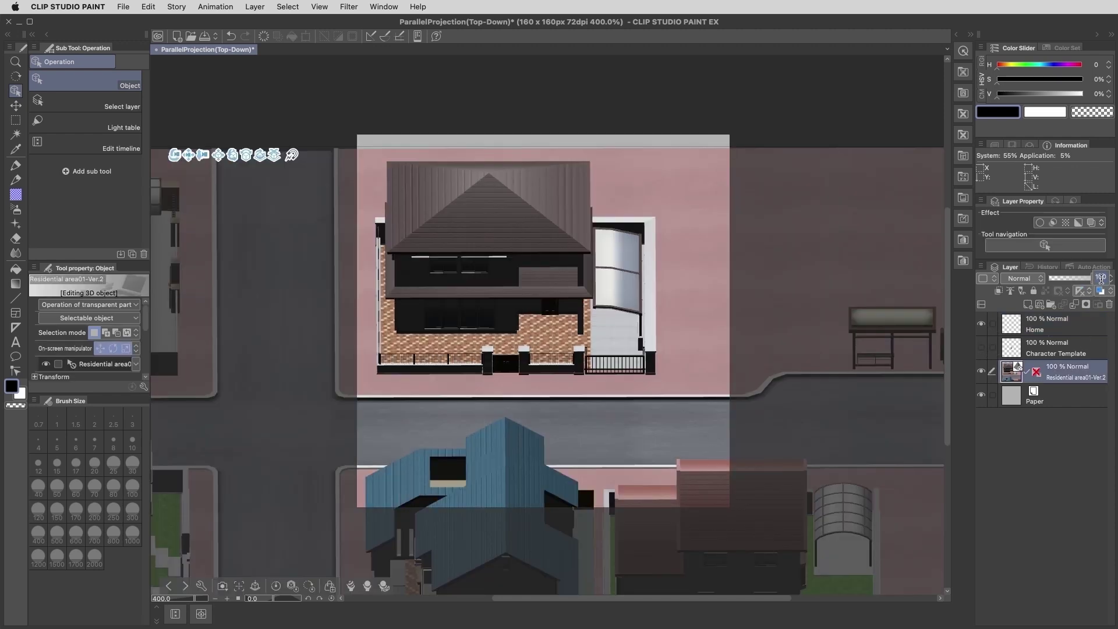
{"action": "key", "text": "Return"}
{"action": "left_click", "coordinate": [1063, 330]}
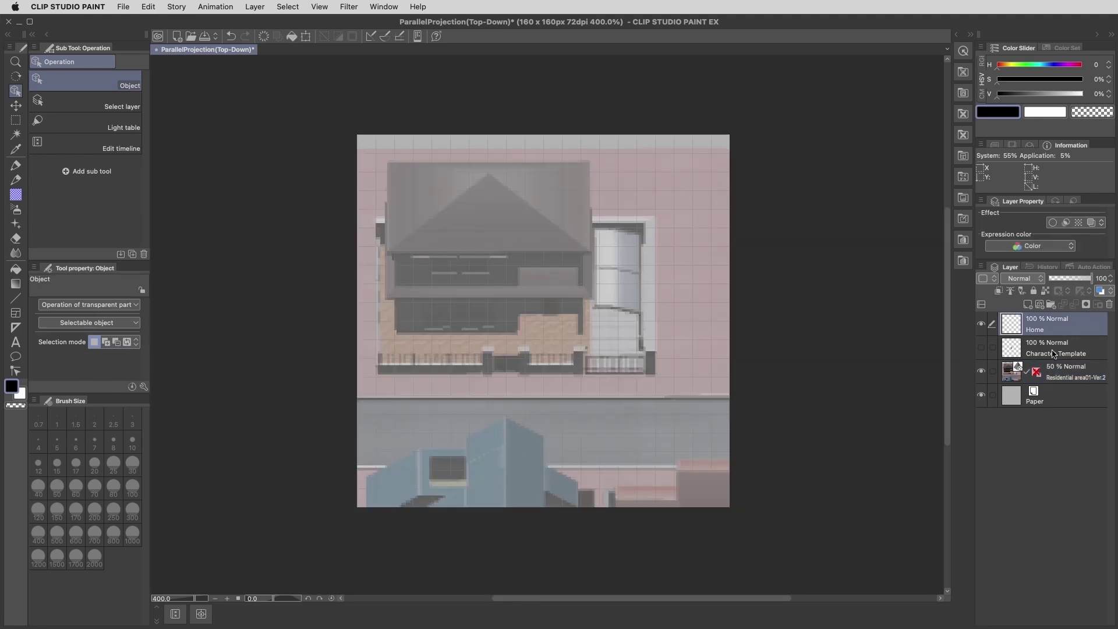
Trace the house's upper roof as a rectangle about 86 px wide with the Straight line figure tool.
{"action": "left_click", "coordinate": [15, 299]}
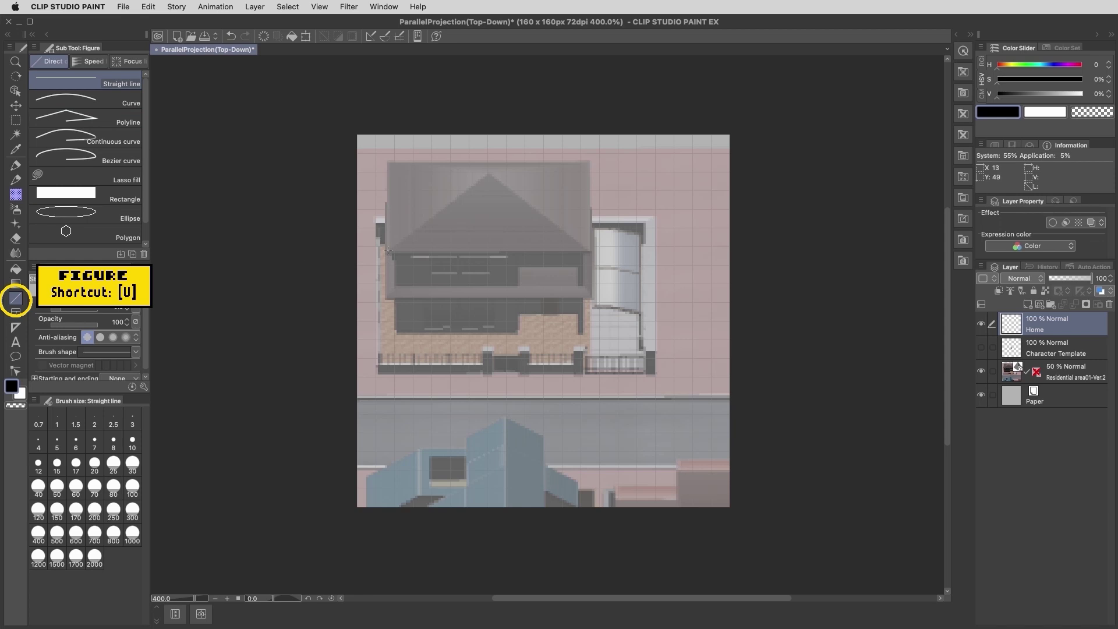
{"action": "left_click_drag", "start_coordinate": [388, 251], "coordinate": [589, 252]}
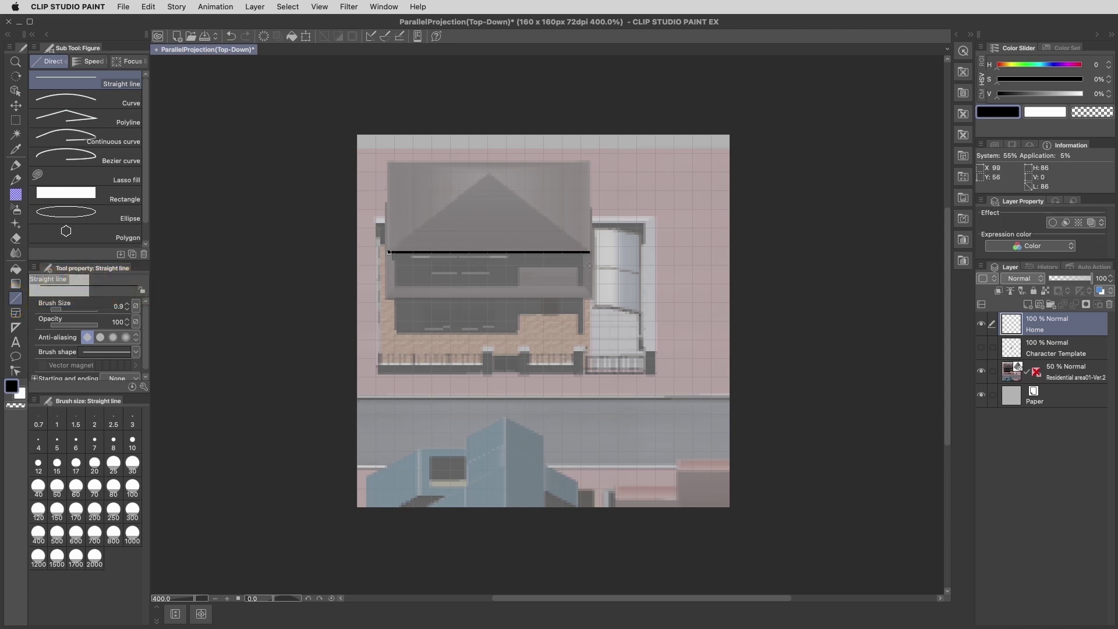
{"action": "mouse_move", "coordinate": [389, 251]}
{"action": "left_mouse_down"}
{"action": "mouse_move", "coordinate": [390, 164]}
{"action": "mouse_move", "coordinate": [590, 163]}
{"action": "mouse_move", "coordinate": [589, 252]}
{"action": "left_mouse_up"}
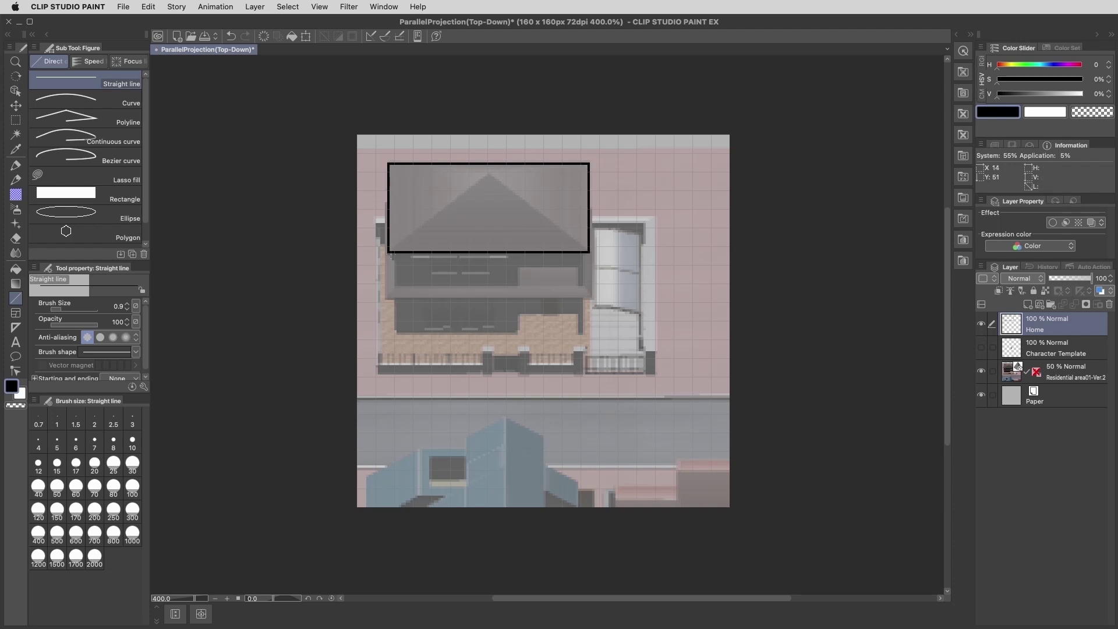
Draw diagonal hip lines from the roof's lower corners to a central peak and raise the roof's top edge to that peak.
{"action": "left_click_drag", "start_coordinate": [389, 251], "coordinate": [489, 175]}
{"action": "left_click_drag", "start_coordinate": [488, 174], "coordinate": [464, 198]}
{"action": "left_click_drag", "start_coordinate": [491, 155], "coordinate": [588, 251]}
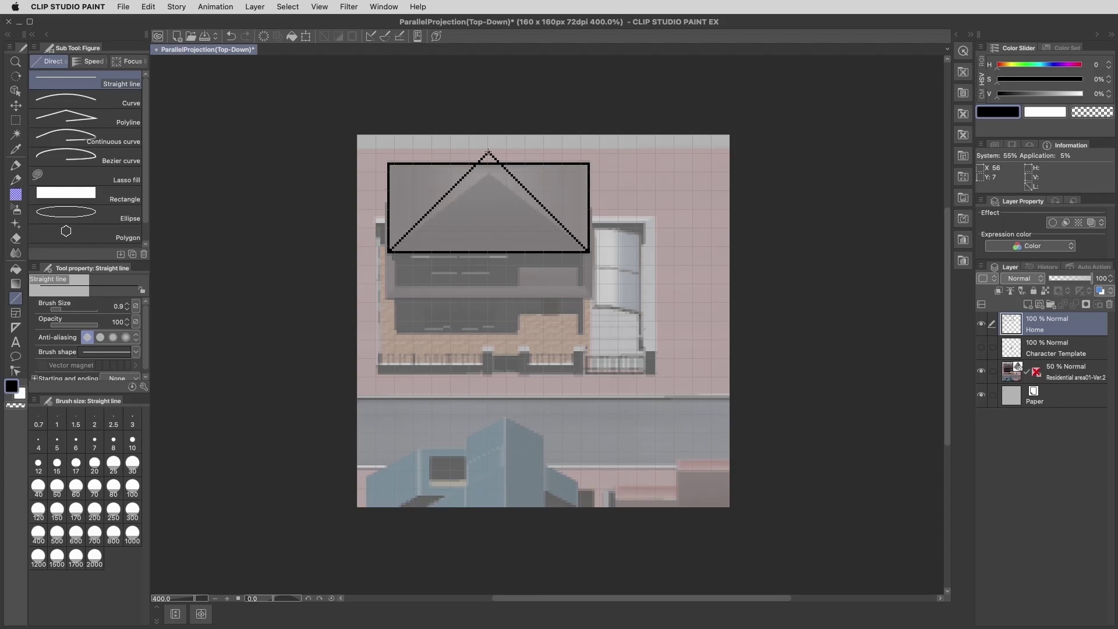
{"action": "left_click_drag", "start_coordinate": [487, 153], "coordinate": [586, 152]}
{"action": "mouse_move", "coordinate": [489, 152]}
{"action": "left_mouse_down"}
{"action": "mouse_move", "coordinate": [388, 153]}
{"action": "mouse_move", "coordinate": [388, 171]}
{"action": "mouse_move", "coordinate": [586, 164]}
{"action": "left_mouse_up"}
{"action": "key", "text": "e"}
{"action": "key", "text": "super+z"}
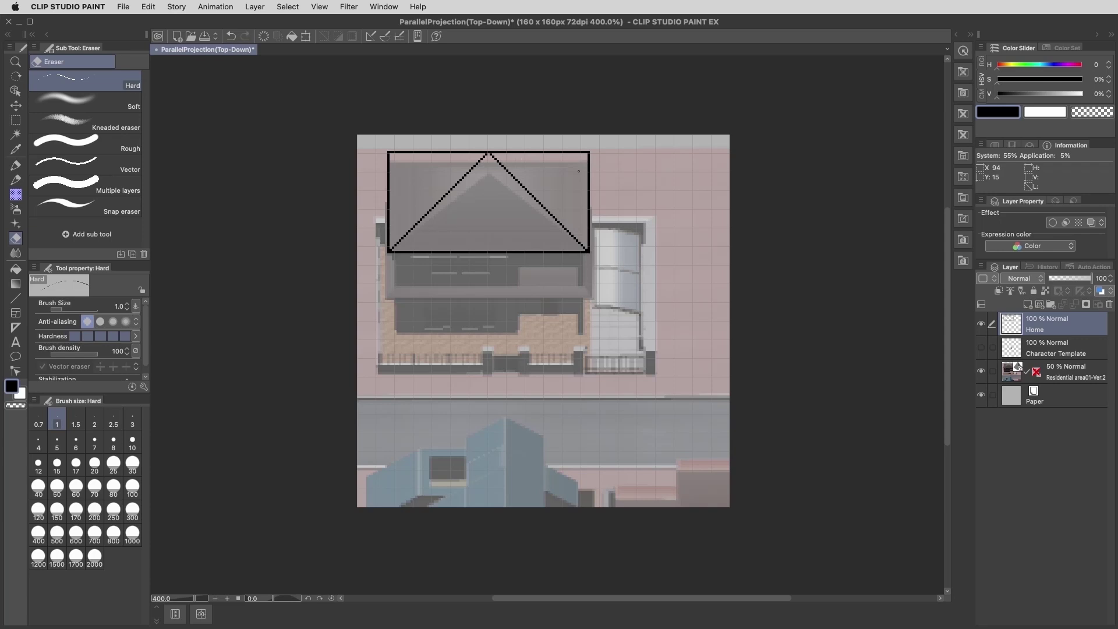
Outline the house walls below the roof with straight lines, about 34 px high and slightly narrower than the roof.
{"action": "key", "text": "u"}
{"action": "left_click_drag", "start_coordinate": [394, 267], "coordinate": [395, 333]}
{"action": "left_click_drag", "start_coordinate": [396, 333], "coordinate": [582, 333]}
{"action": "left_click_drag", "start_coordinate": [581, 334], "coordinate": [582, 252]}
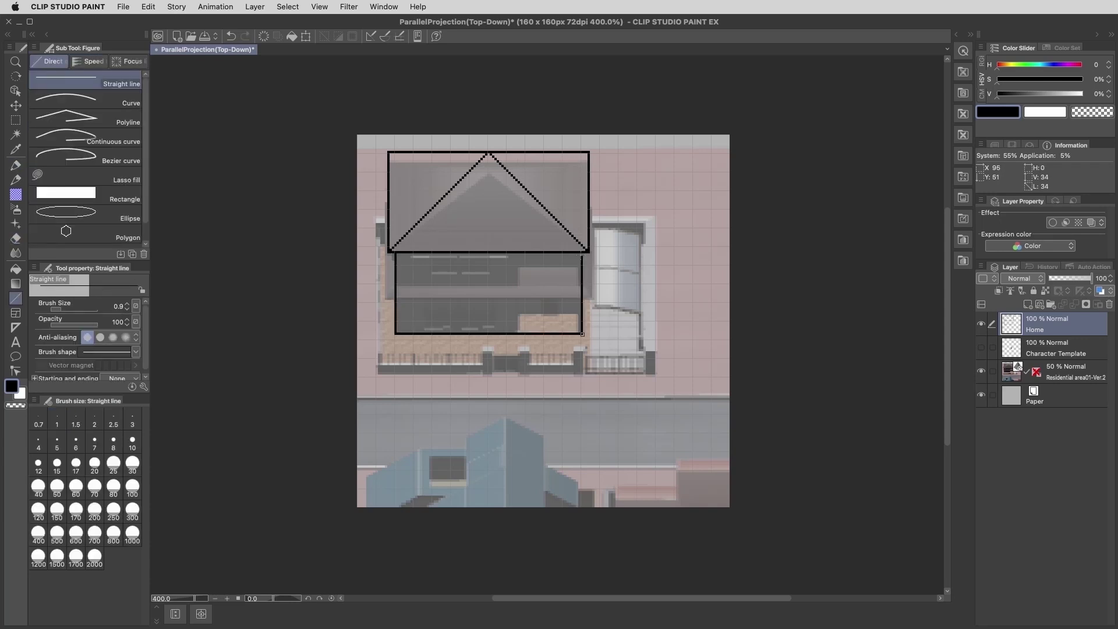
Outline the lower roof projecting beyond both walls and erase the wall lines that cross its front band.
{"action": "mouse_move", "coordinate": [385, 191]}
{"action": "left_mouse_down"}
{"action": "mouse_move", "coordinate": [384, 299]}
{"action": "mouse_move", "coordinate": [590, 299]}
{"action": "left_mouse_up"}
{"action": "left_click_drag", "start_coordinate": [593, 191], "coordinate": [593, 299]}
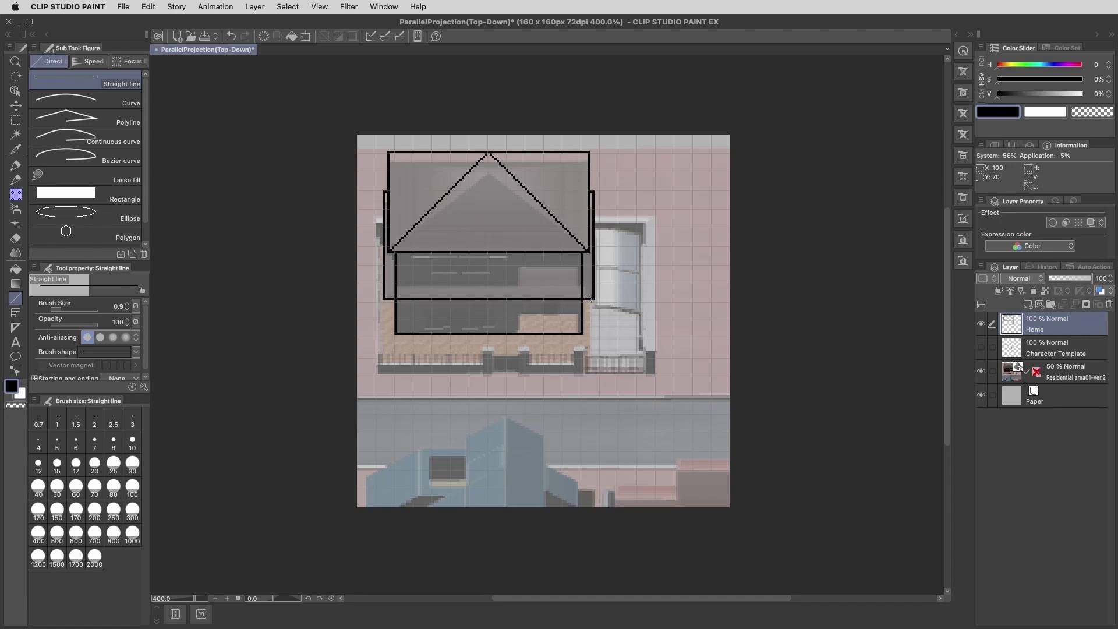
{"action": "key", "text": "e"}
{"action": "key", "text": "u"}
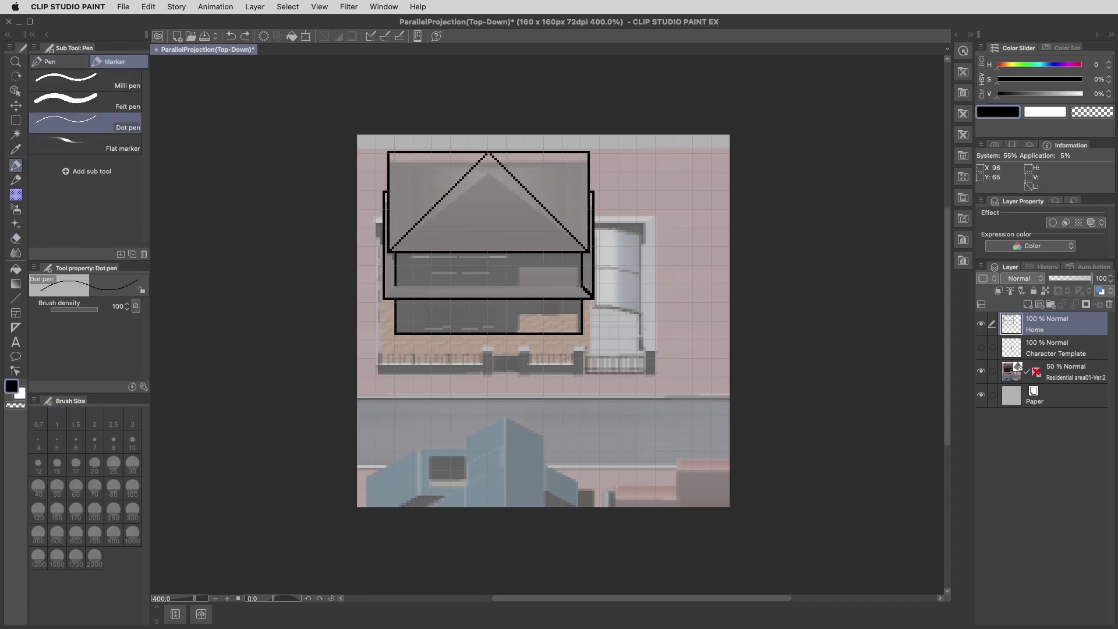
Draw the lower roof's corner diagonals, thicken its front edge, and outline the raised balcony wall above it.
{"action": "left_click_drag", "start_coordinate": [593, 298], "coordinate": [582, 285]}
{"action": "left_click_drag", "start_coordinate": [384, 298], "coordinate": [592, 298]}
{"action": "mouse_move", "coordinate": [590, 253]}
{"action": "left_mouse_down"}
{"action": "mouse_move", "coordinate": [396, 254]}
{"action": "mouse_move", "coordinate": [521, 284]}
{"action": "mouse_move", "coordinate": [519, 266]}
{"action": "mouse_move", "coordinate": [575, 266]}
{"action": "left_mouse_up"}
{"action": "left_click_drag", "start_coordinate": [574, 266], "coordinate": [575, 282]}
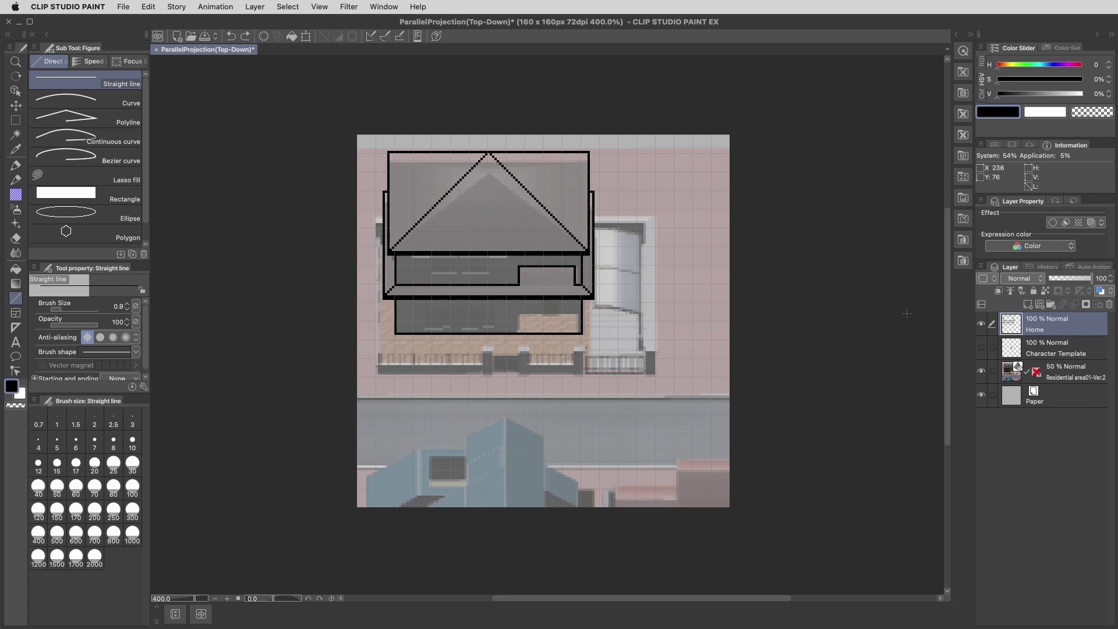
Hide the residential area layer, duplicate the Home layer, and hide the original Home layer.
{"action": "left_click", "coordinate": [982, 372]}
{"action": "right_click", "coordinate": [1028, 333]}
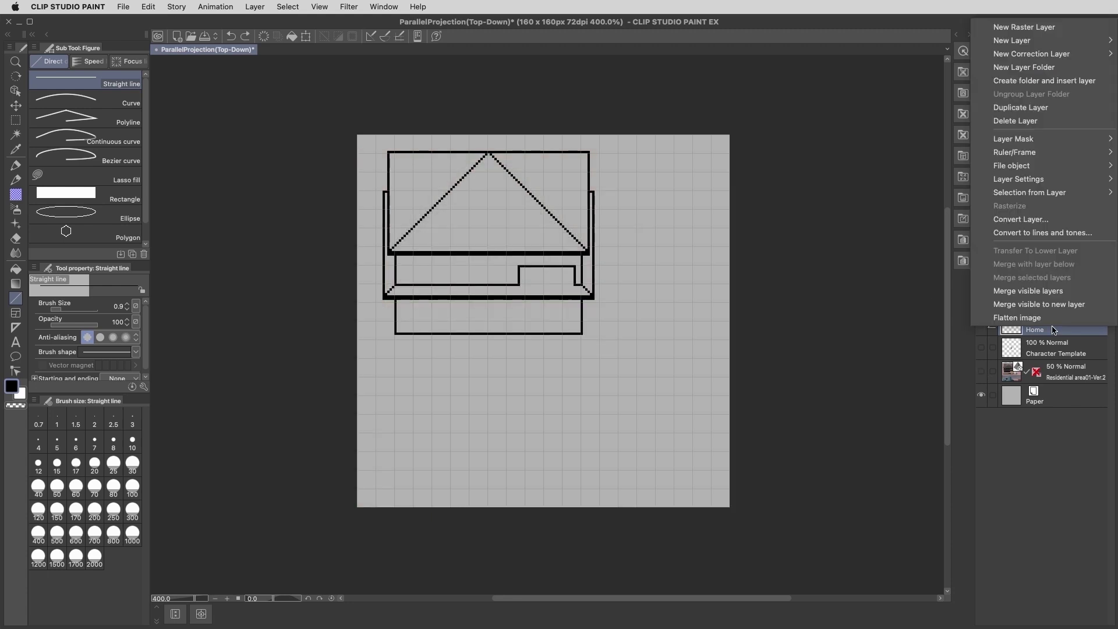
{"action": "left_click", "coordinate": [1042, 108]}
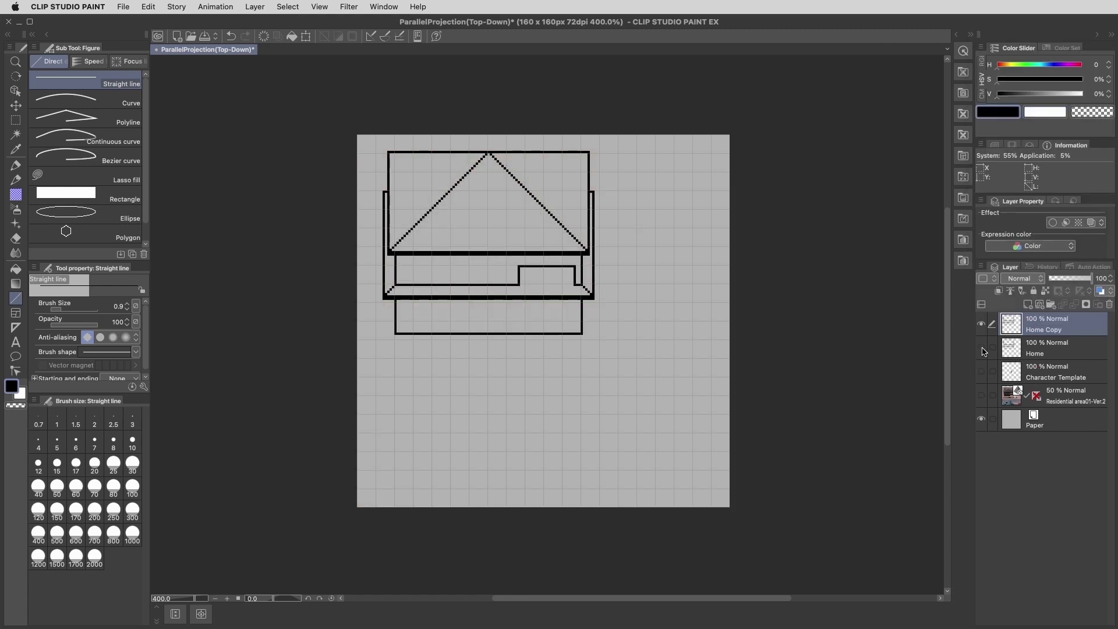
Move the house drawing on the Home Copy layer to the canvas centre and nudge it to the right.
{"action": "key", "text": "k"}
{"action": "left_click_drag", "start_coordinate": [524, 230], "coordinate": [580, 308]}
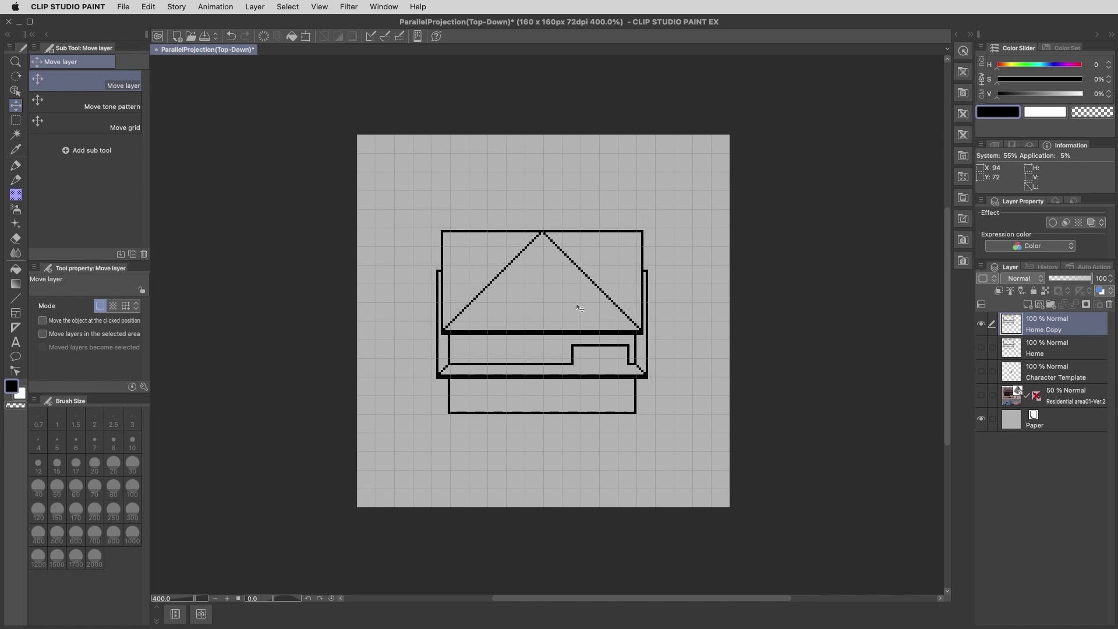
{"action": "key", "text": "Right"}
Narrow the copied house by selecting its right and left halves in turn and shifting each one inward, then deselect.
{"action": "left_click_drag", "start_coordinate": [799, 521], "coordinate": [579, 157]}
{"action": "key", "text": "k"}
{"action": "left_click_drag", "start_coordinate": [579, 157], "coordinate": [541, 118]}
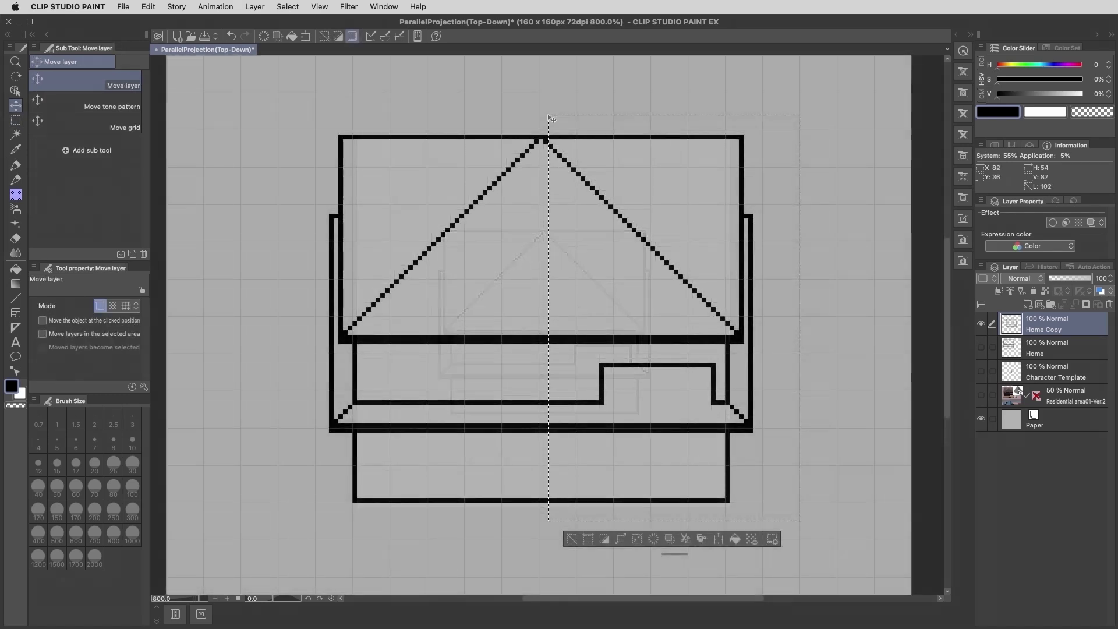
{"action": "key", "text": "Left"}
{"action": "key", "text": "Left"}
{"action": "key", "text": "m"}
{"action": "mouse_move", "coordinate": [301, 115]}
{"action": "left_mouse_down"}
{"action": "mouse_move", "coordinate": [512, 529]}
{"action": "mouse_move", "coordinate": [543, 530]}
{"action": "left_mouse_up"}
{"action": "key", "text": "k"}
{"action": "key", "text": "ctrl+d"}
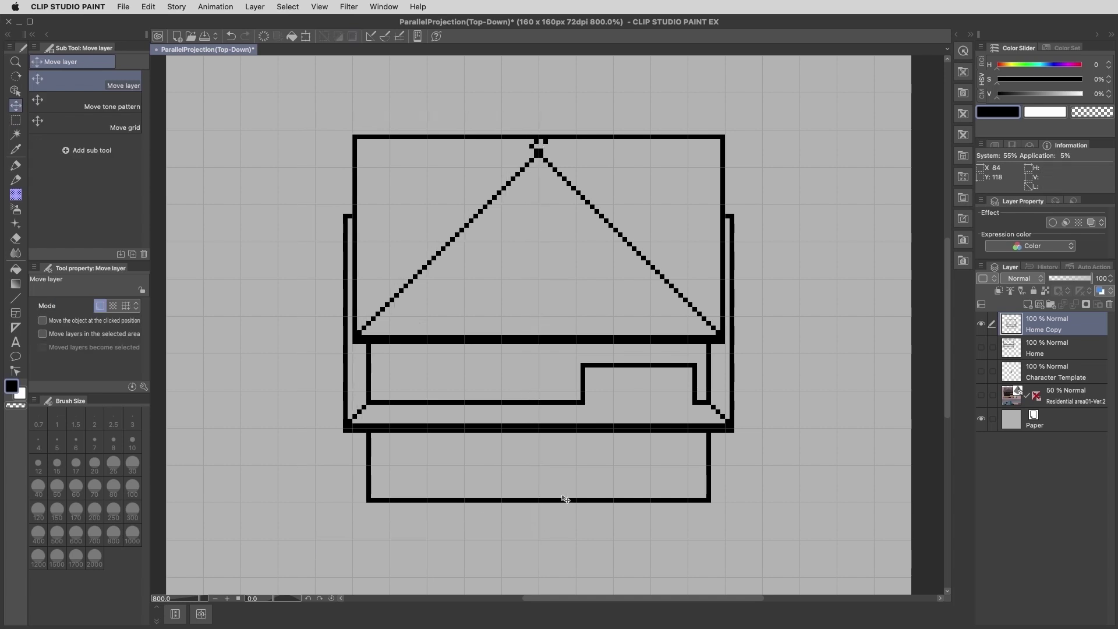
Draw stacked horizontal black lines of decreasing length below the roof's top edge, forming a stepped ridge down to the peak.
{"action": "key", "text": "p"}
{"action": "key", "text": "u"}
{"action": "mouse_move", "coordinate": [540, 155]}
{"action": "left_mouse_down"}
{"action": "mouse_move", "coordinate": [722, 139]}
{"action": "mouse_move", "coordinate": [705, 140]}
{"action": "left_mouse_up"}
{"action": "mouse_move", "coordinate": [539, 155]}
{"action": "left_mouse_down"}
{"action": "mouse_move", "coordinate": [365, 140]}
{"action": "mouse_move", "coordinate": [658, 141]}
{"action": "left_mouse_up"}
{"action": "left_click_drag", "start_coordinate": [471, 146], "coordinate": [606, 146]}
{"action": "left_click_drag", "start_coordinate": [527, 151], "coordinate": [559, 150]}
{"action": "left_click", "coordinate": [527, 156]}
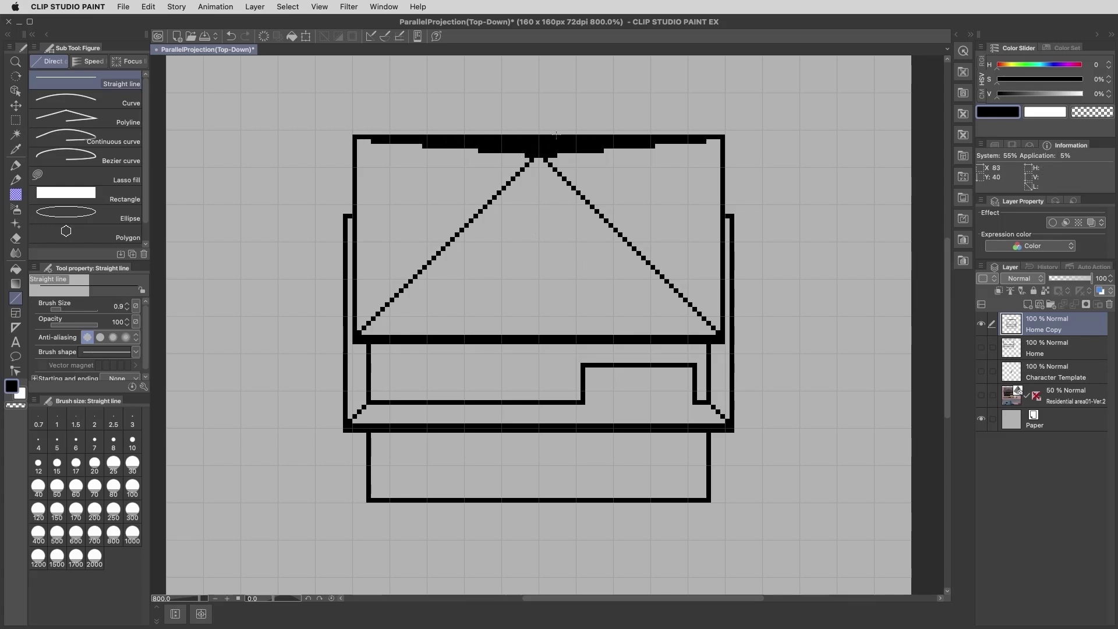
Add four nested rows of roof seams, with vertical lines on both side slopes joined by horizontal lines across the front slope.
{"action": "left_click_drag", "start_coordinate": [392, 146], "coordinate": [392, 296]}
{"action": "left_click_drag", "start_coordinate": [429, 146], "coordinate": [429, 262]}
{"action": "left_click_drag", "start_coordinate": [466, 145], "coordinate": [466, 220]}
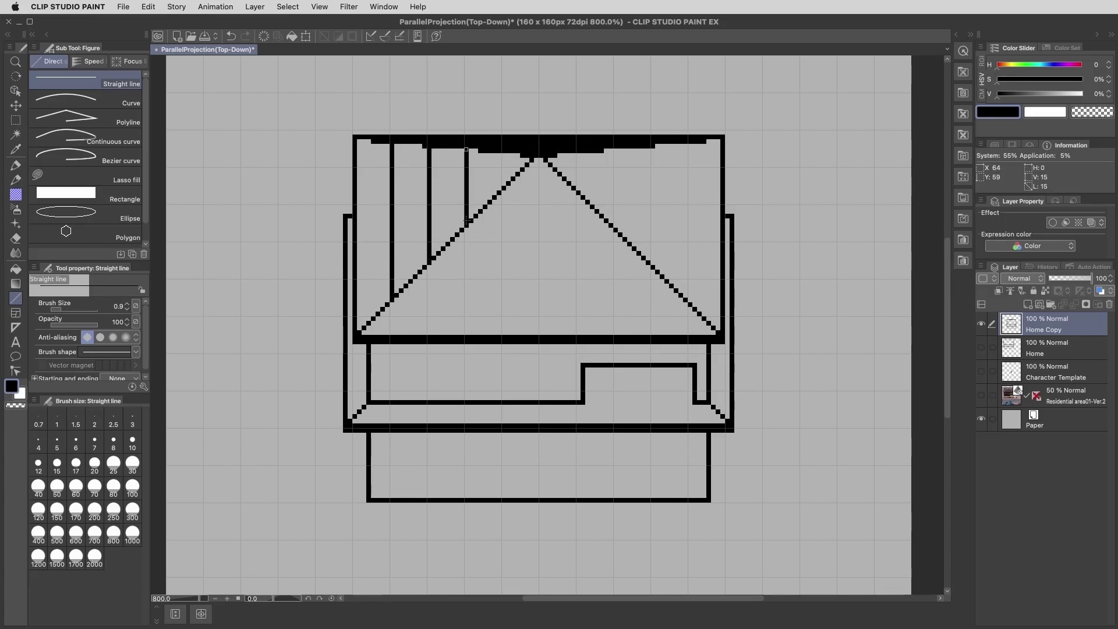
{"action": "left_click_drag", "start_coordinate": [504, 149], "coordinate": [503, 189]}
{"action": "left_click_drag", "start_coordinate": [395, 299], "coordinate": [685, 298]}
{"action": "left_click_drag", "start_coordinate": [686, 299], "coordinate": [685, 142]}
{"action": "left_click_drag", "start_coordinate": [648, 150], "coordinate": [648, 262]}
{"action": "left_click_drag", "start_coordinate": [648, 262], "coordinate": [429, 262]}
{"action": "mouse_move", "coordinate": [468, 225]}
{"action": "left_mouse_down"}
{"action": "mouse_move", "coordinate": [612, 225]}
{"action": "mouse_move", "coordinate": [610, 150]}
{"action": "mouse_move", "coordinate": [573, 189]}
{"action": "left_mouse_up"}
{"action": "left_click_drag", "start_coordinate": [571, 189], "coordinate": [509, 188]}
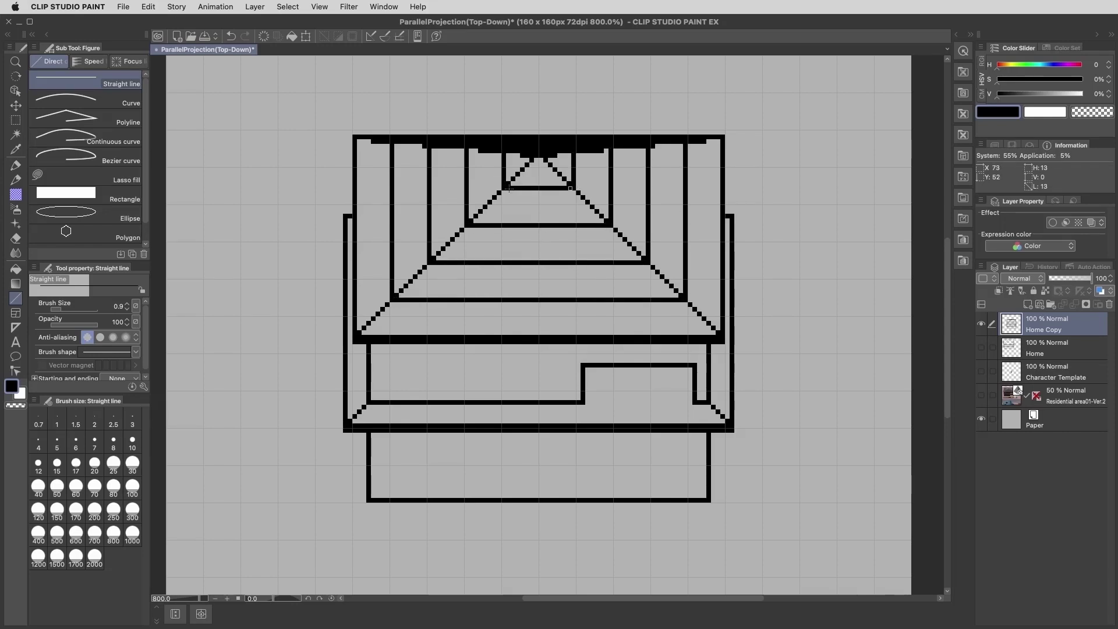
Draw intermediate black roof seams between the existing rows, with vertical lines on both side slopes and horizontal lines across the front slope.
{"action": "mouse_move", "coordinate": [373, 140]}
{"action": "left_mouse_down"}
{"action": "mouse_move", "coordinate": [373, 318]}
{"action": "mouse_move", "coordinate": [702, 319]}
{"action": "left_mouse_up"}
{"action": "left_click_drag", "start_coordinate": [703, 319], "coordinate": [703, 141]}
{"action": "mouse_move", "coordinate": [666, 142]}
{"action": "left_mouse_down"}
{"action": "mouse_move", "coordinate": [664, 279]}
{"action": "mouse_move", "coordinate": [411, 281]}
{"action": "mouse_move", "coordinate": [410, 144]}
{"action": "left_mouse_up"}
{"action": "mouse_move", "coordinate": [448, 147]}
{"action": "left_mouse_down"}
{"action": "mouse_move", "coordinate": [448, 243]}
{"action": "mouse_move", "coordinate": [630, 243]}
{"action": "mouse_move", "coordinate": [629, 146]}
{"action": "left_mouse_up"}
{"action": "left_click_drag", "start_coordinate": [593, 154], "coordinate": [592, 206]}
{"action": "left_click_drag", "start_coordinate": [591, 207], "coordinate": [483, 207]}
{"action": "left_click_drag", "start_coordinate": [483, 207], "coordinate": [483, 150]}
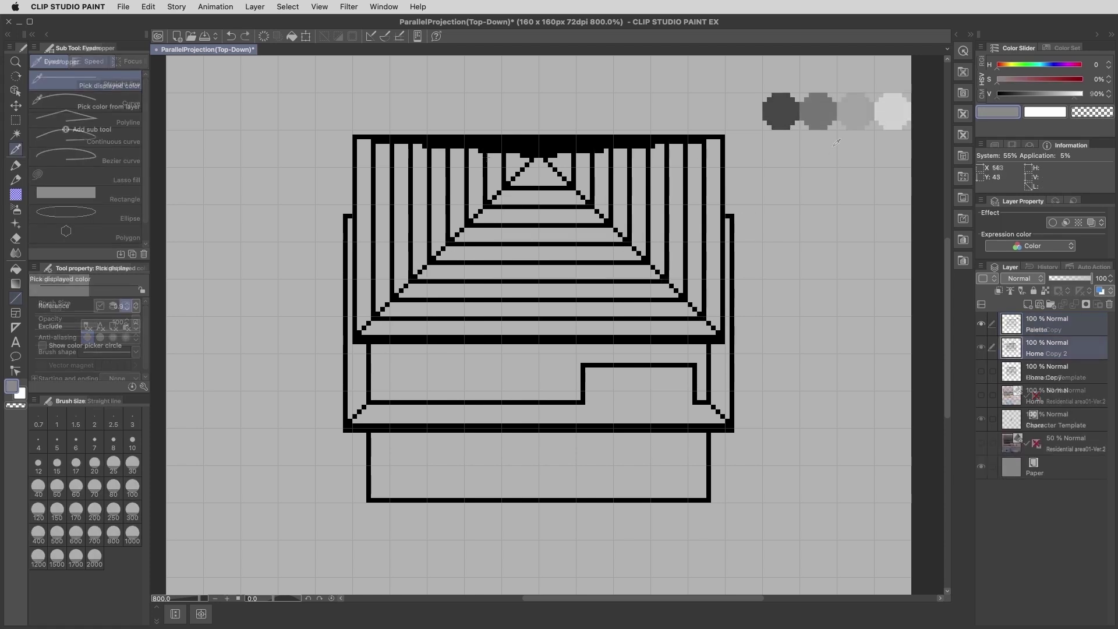
Fill the right-hand slopes of the main and lower roofs with the palette's dark grey (V 30).
{"action": "left_click", "coordinate": [824, 108]}
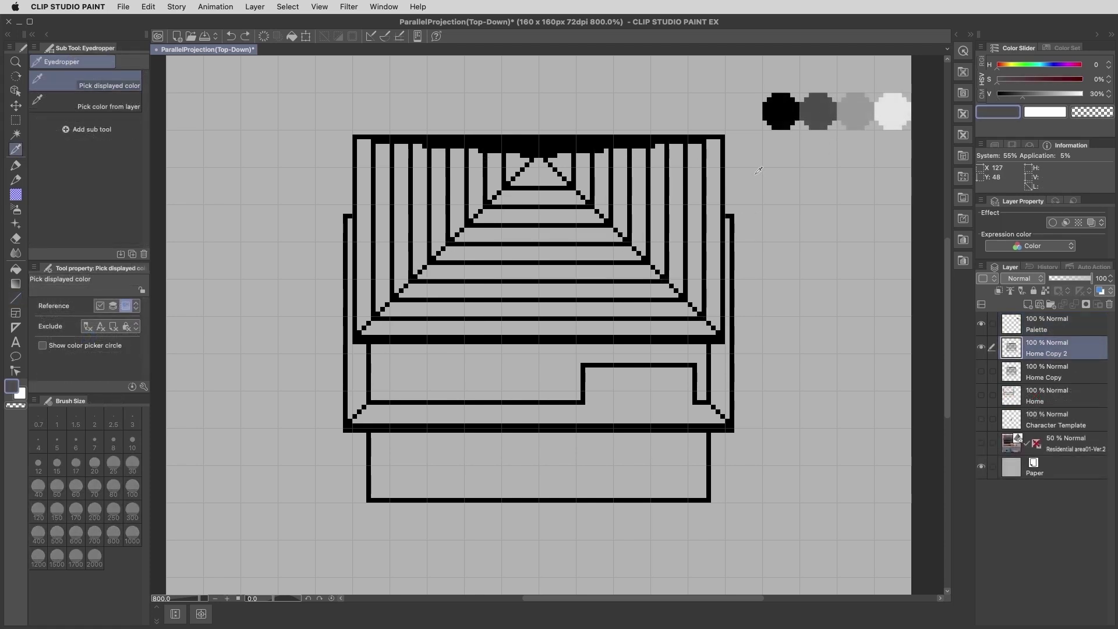
{"action": "key", "text": "w"}
{"action": "left_click_drag", "start_coordinate": [714, 185], "coordinate": [563, 167]}
{"action": "left_click", "coordinate": [722, 385], "text": "shift"}
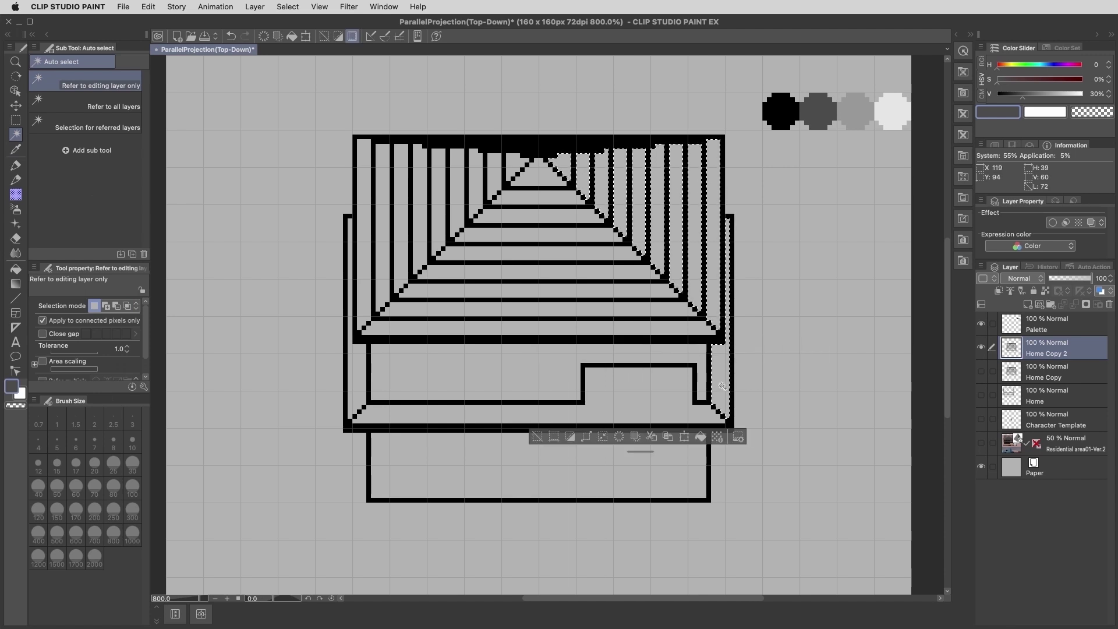
{"action": "key", "text": "alt+Delete"}
Fill the front slopes of the main and lower roofs with the palette's medium grey (V 60).
{"action": "left_click_drag", "start_coordinate": [615, 327], "coordinate": [364, 236]}
{"action": "left_click", "coordinate": [644, 396], "text": "shift"}
{"action": "key", "text": "i"}
{"action": "left_click", "coordinate": [854, 111]}
{"action": "key", "text": "alt+Delete"}
Fill the left-hand slopes of both roofs with the palette's lightest grey (V 90), then deselect.
{"action": "key", "text": "w"}
{"action": "left_click", "coordinate": [357, 375], "text": "shift"}
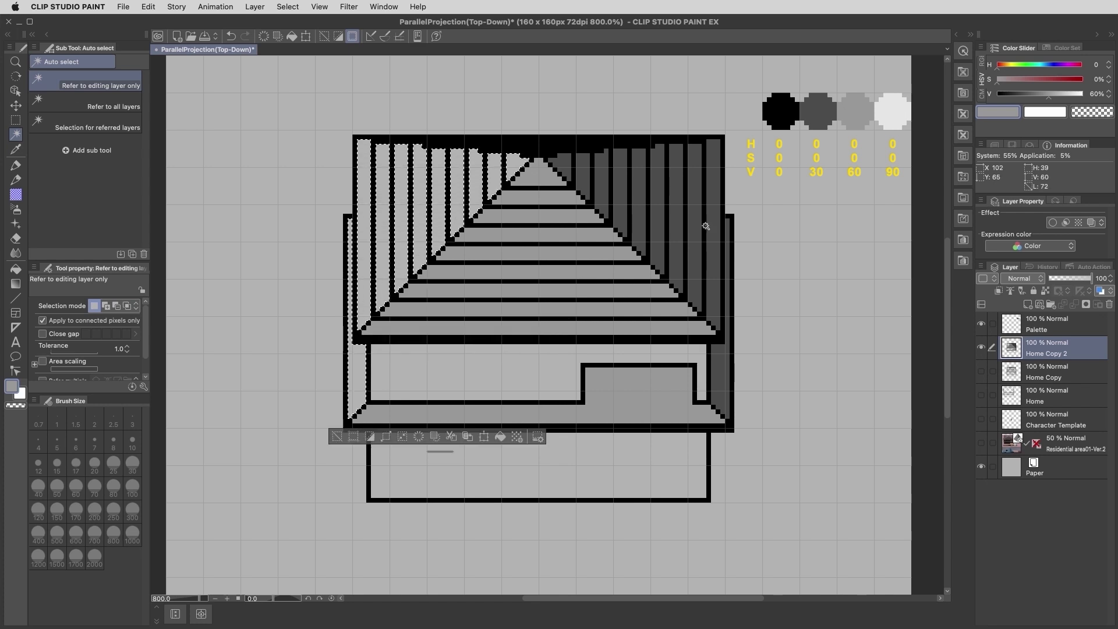
{"action": "key", "text": "i"}
{"action": "left_click", "coordinate": [891, 111]}
{"action": "key", "text": "alt+Delete"}
{"action": "key", "text": "super+d"}
Fill the upper and lower front walls with the same light grey (V 90) and deselect.
{"action": "key", "text": "w"}
{"action": "left_click", "coordinate": [410, 376]}
{"action": "left_click", "coordinate": [392, 454], "text": "shift"}
{"action": "key", "text": "i"}
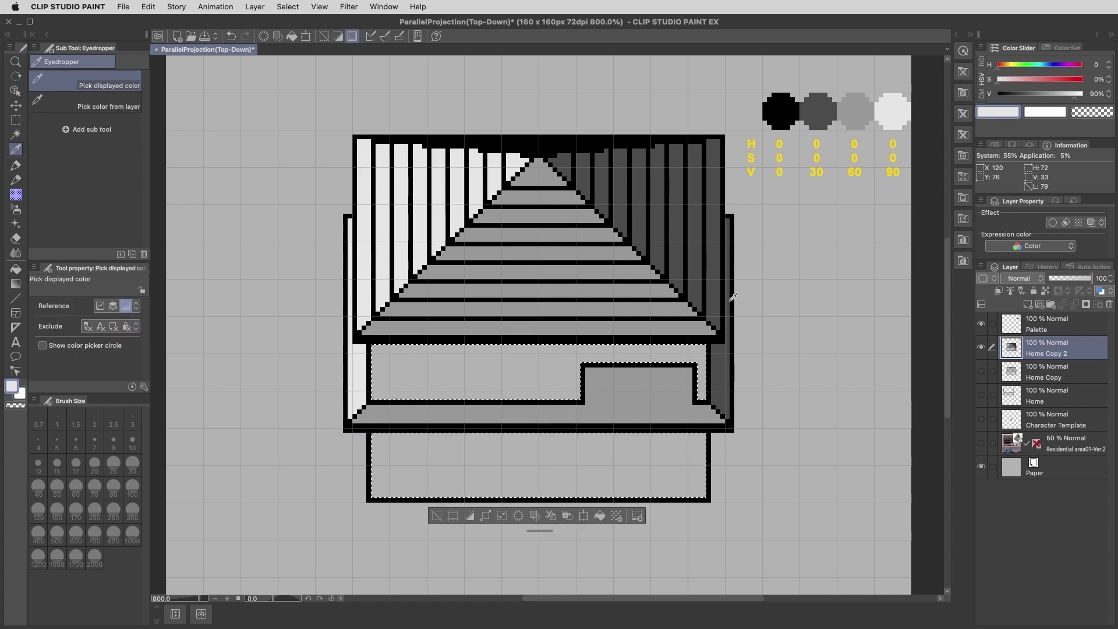
{"action": "key", "text": "alt+Delete"}
{"action": "left_click", "coordinate": [438, 514]}
Draw two small rectangular windows with black outlines side by side on the upper wall.
{"action": "mouse_move", "coordinate": [434, 355]}
{"action": "left_mouse_down"}
{"action": "mouse_move", "coordinate": [434, 388]}
{"action": "mouse_move", "coordinate": [457, 388]}
{"action": "left_mouse_up"}
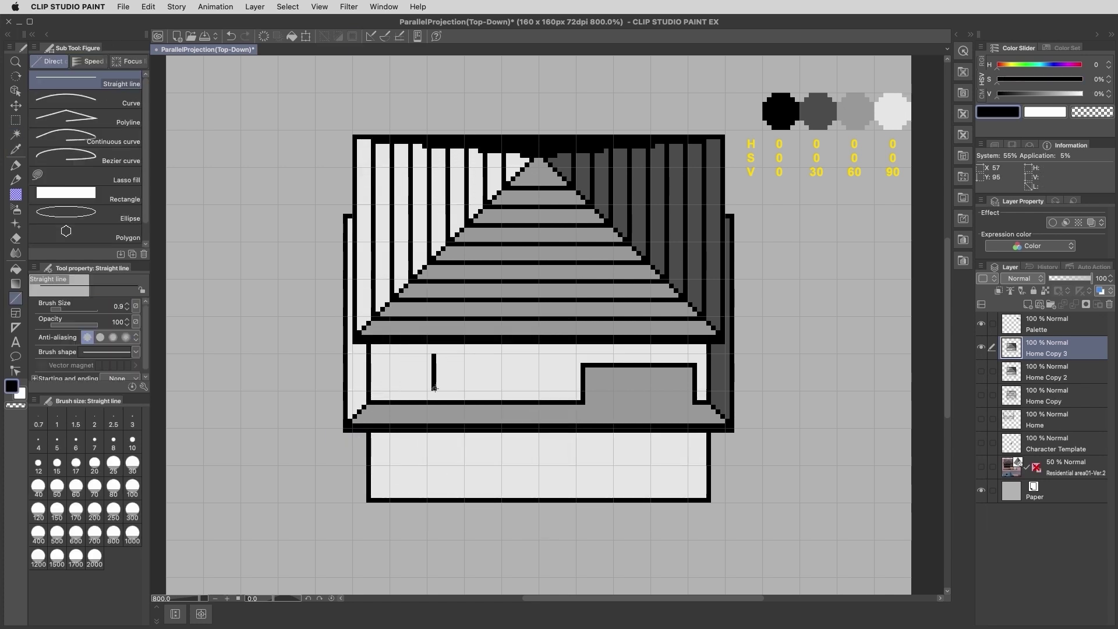
{"action": "left_click_drag", "start_coordinate": [457, 389], "coordinate": [457, 357]}
{"action": "left_click_drag", "start_coordinate": [457, 357], "coordinate": [438, 356]}
{"action": "left_click_drag", "start_coordinate": [509, 355], "coordinate": [508, 387]}
{"action": "mouse_move", "coordinate": [509, 388]}
{"action": "left_mouse_down"}
{"action": "mouse_move", "coordinate": [532, 388]}
{"action": "mouse_move", "coordinate": [532, 356]}
{"action": "left_mouse_up"}
{"action": "left_click_drag", "start_coordinate": [532, 355], "coordinate": [508, 355]}
Draw a door with a double black frame near the right end of the lower wall and add a small round knob.
{"action": "left_click_drag", "start_coordinate": [592, 440], "coordinate": [592, 497]}
{"action": "mouse_move", "coordinate": [591, 440]}
{"action": "left_mouse_down"}
{"action": "mouse_move", "coordinate": [682, 441]}
{"action": "mouse_move", "coordinate": [684, 498]}
{"action": "left_mouse_up"}
{"action": "key", "text": "p"}
{"action": "mouse_move", "coordinate": [616, 467]}
{"action": "left_mouse_down"}
{"action": "mouse_move", "coordinate": [608, 481]}
{"action": "mouse_move", "coordinate": [620, 470]}
{"action": "mouse_move", "coordinate": [601, 447]}
{"action": "mouse_move", "coordinate": [676, 449]}
{"action": "left_mouse_up"}
{"action": "key", "text": "super+z"}
{"action": "key", "text": "super+z"}
{"action": "key", "text": "u"}
{"action": "left_click_drag", "start_coordinate": [676, 449], "coordinate": [677, 497]}
{"action": "key", "text": "p"}
{"action": "mouse_move", "coordinate": [611, 484]}
{"action": "left_mouse_down"}
{"action": "mouse_move", "coordinate": [624, 475]}
{"action": "mouse_move", "coordinate": [616, 487]}
{"action": "left_mouse_up"}
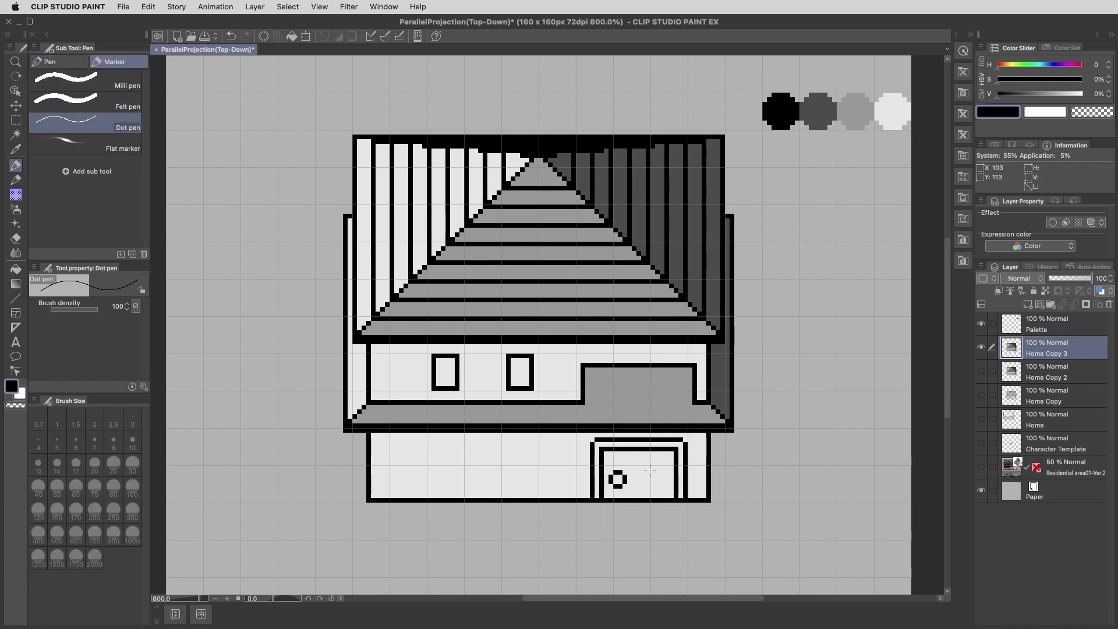
Fill the door frame, both window panes and the doorknob with the palette's medium grey (V 60).
{"action": "key", "text": "w"}
{"action": "left_click", "coordinate": [681, 462]}
{"action": "key", "text": "i"}
{"action": "left_click", "coordinate": [861, 110]}
{"action": "key", "text": "alt+BackSpace"}
{"action": "left_click", "coordinate": [445, 373]}
{"action": "left_click", "coordinate": [520, 373], "text": "shift"}
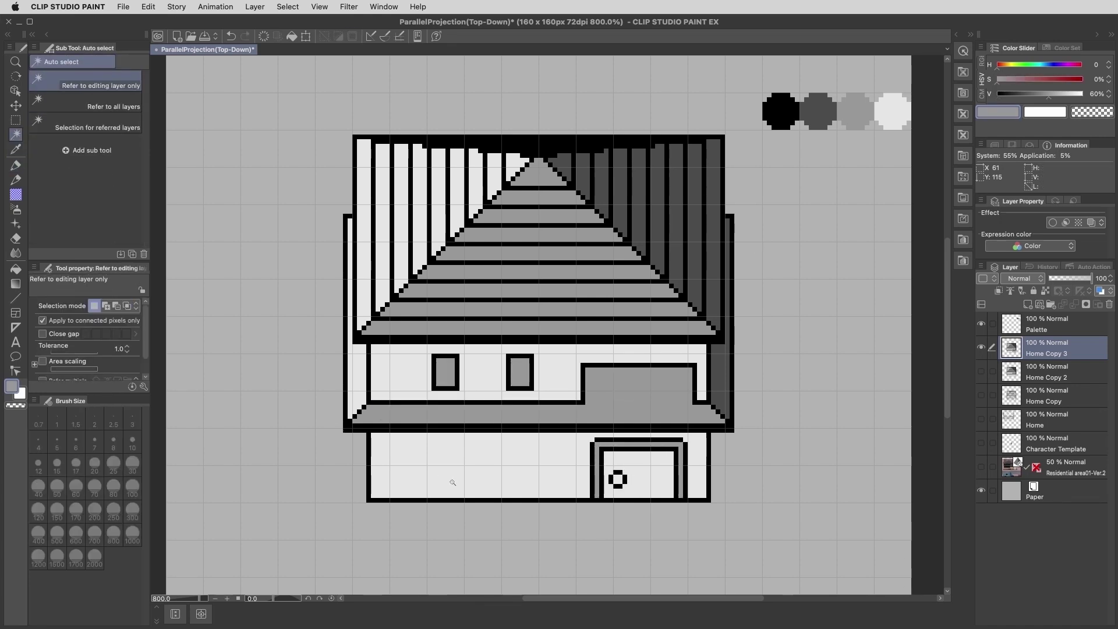
{"action": "left_click", "coordinate": [618, 479]}
Draw a black line across the lower wall on both sides of the door, and shift the wall's side outlines one pixel outward.
{"action": "left_click", "coordinate": [516, 503]}
{"action": "key", "text": "u"}
{"action": "key", "text": "super+z"}
{"action": "left_click_drag", "start_coordinate": [377, 477], "coordinate": [592, 477]}
{"action": "left_click_drag", "start_coordinate": [690, 477], "coordinate": [705, 477]}
{"action": "key", "text": "super+z"}
{"action": "left_click_drag", "start_coordinate": [704, 435], "coordinate": [713, 500]}
{"action": "mouse_move", "coordinate": [364, 435]}
{"action": "left_mouse_down"}
{"action": "mouse_move", "coordinate": [364, 499]}
{"action": "mouse_move", "coordinate": [368, 435]}
{"action": "left_mouse_up"}
Add medium grey shading inside the lower wall's side edges and horizontal grey lines beneath the black band for brick rows.
{"action": "left_click", "coordinate": [372, 415], "text": "alt"}
{"action": "left_click_drag", "start_coordinate": [708, 435], "coordinate": [704, 487]}
{"action": "left_click_drag", "start_coordinate": [588, 487], "coordinate": [373, 486]}
{"action": "left_click_drag", "start_coordinate": [373, 495], "coordinate": [587, 495]}
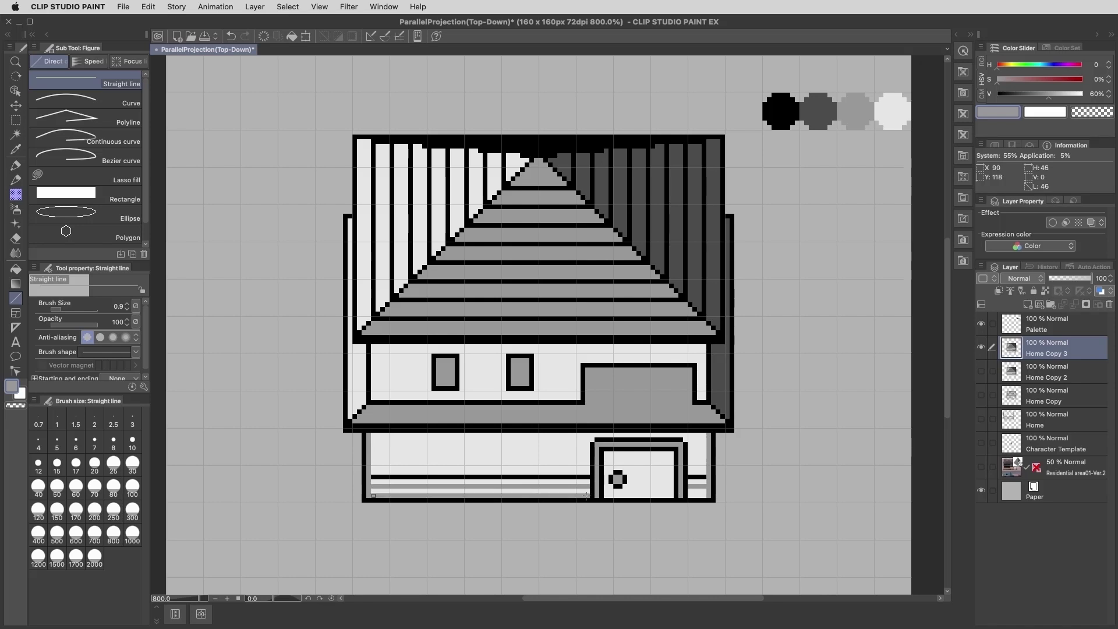
{"action": "left_click_drag", "start_coordinate": [690, 496], "coordinate": [703, 496]}
Dot evenly spaced medium grey vertical joints along both brick rows, staggering the lower row against the upper one.
{"action": "key", "text": "p"}
{"action": "left_click", "coordinate": [466, 480]}
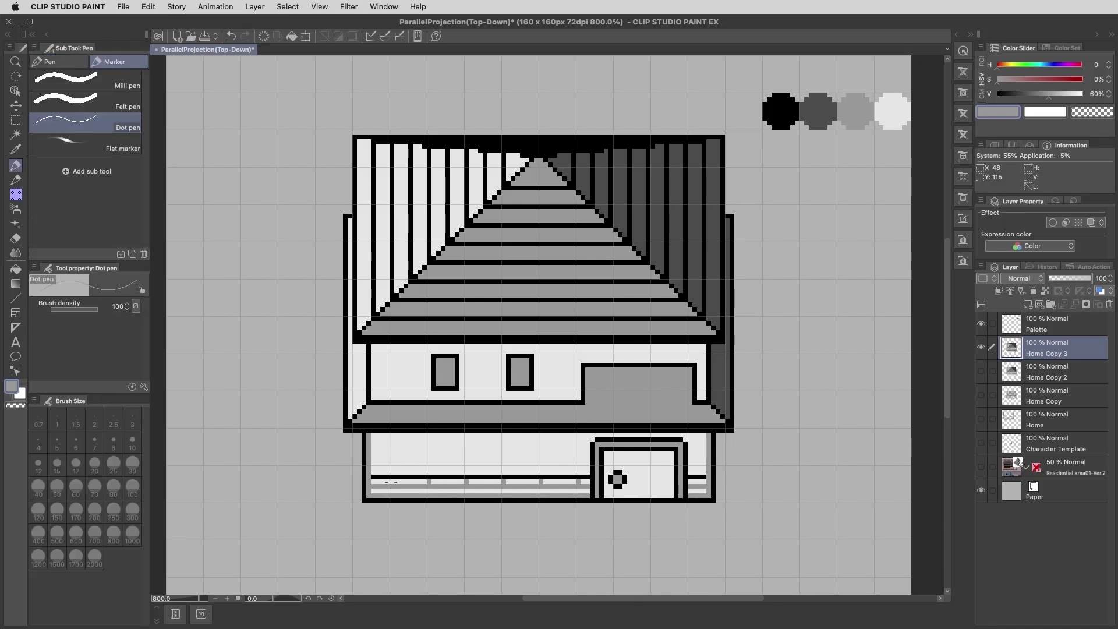
{"action": "left_click", "coordinate": [394, 480]}
{"action": "left_click", "coordinate": [405, 491]}
{"action": "key", "text": "super+z"}
{"action": "left_click", "coordinate": [401, 490]}
{"action": "key", "text": "super+z"}
{"action": "left_click", "coordinate": [410, 491]}
{"action": "left_click", "coordinate": [448, 490]}
{"action": "left_click", "coordinate": [485, 490]}
{"action": "left_click", "coordinate": [522, 491]}
{"action": "left_click", "coordinate": [559, 490]}
{"action": "left_click", "coordinate": [699, 491]}
{"action": "left_click", "coordinate": [374, 491]}
Shade the door and the window tops dark grey, and paint light diagonal reflections on both window panes.
{"action": "key", "text": "i"}
{"action": "left_click", "coordinate": [661, 212]}
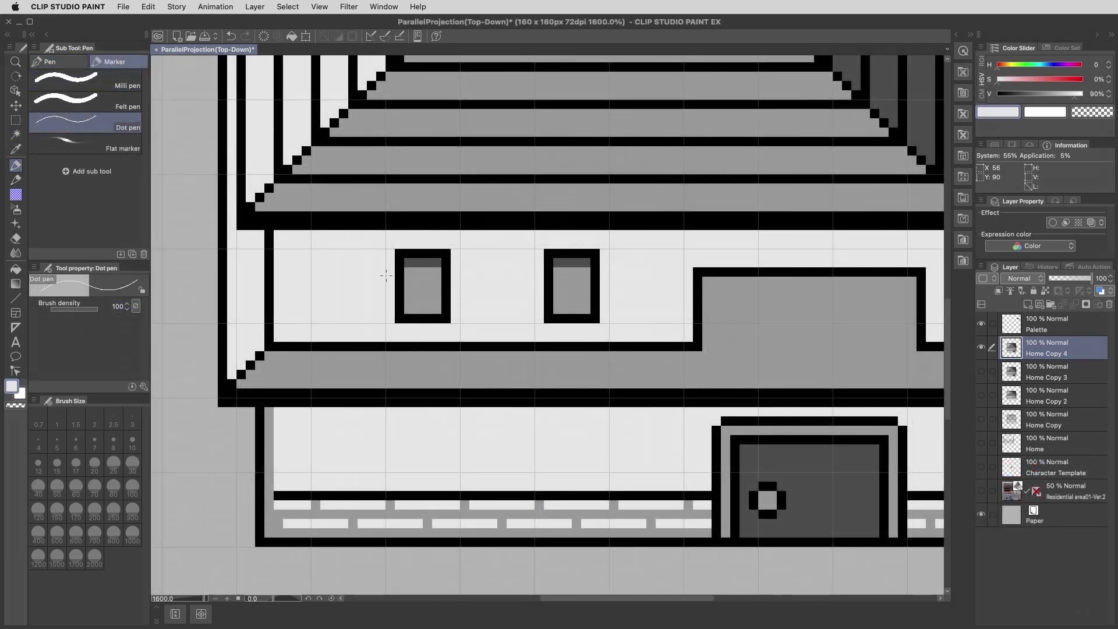
{"action": "left_click_drag", "start_coordinate": [407, 311], "coordinate": [438, 271]}
{"action": "left_click_drag", "start_coordinate": [556, 312], "coordinate": [585, 272]}
Paint the bottom corners of both windows dark grey and add wide dark grey awnings across their tops.
{"action": "left_click", "coordinate": [581, 263], "text": "alt"}
{"action": "left_click", "coordinate": [549, 253]}
{"action": "left_click", "coordinate": [595, 253]}
{"action": "key", "text": "super+z"}
{"action": "key", "text": "super+z"}
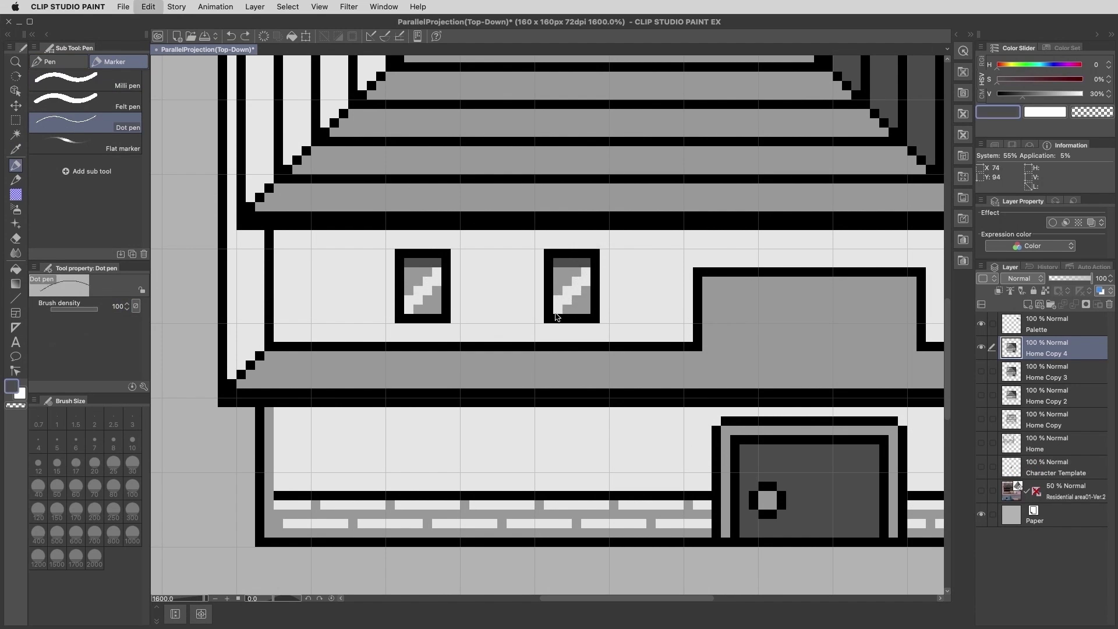
{"action": "left_click", "coordinate": [549, 319]}
{"action": "left_click", "coordinate": [595, 319]}
{"action": "left_click", "coordinate": [446, 319]}
{"action": "left_click_drag", "start_coordinate": [444, 261], "coordinate": [391, 253]}
{"action": "mouse_move", "coordinate": [539, 263]}
{"action": "left_mouse_down"}
{"action": "mouse_move", "coordinate": [595, 253]}
{"action": "mouse_move", "coordinate": [539, 254]}
{"action": "left_mouse_up"}
Draw medium grey shadow lines along the top and left edges of the upper wall and down both sides of the balcony.
{"action": "left_click", "coordinate": [326, 199], "text": "alt"}
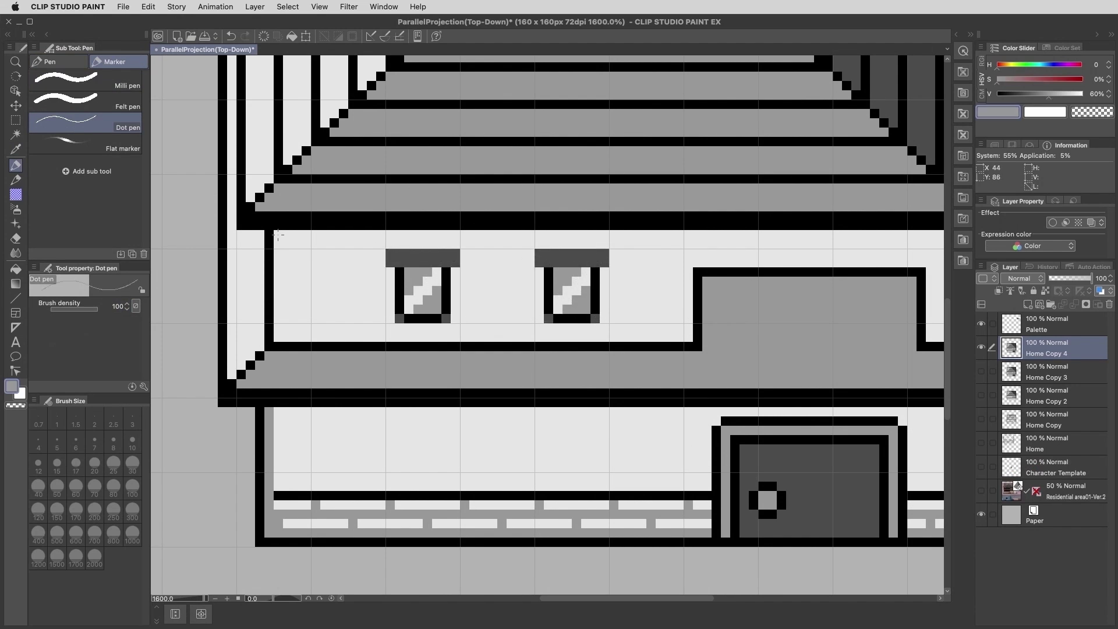
{"action": "left_click", "coordinate": [278, 234]}
{"action": "key", "text": "u"}
{"action": "mouse_move", "coordinate": [279, 235]}
{"action": "left_mouse_down"}
{"action": "mouse_move", "coordinate": [941, 234]}
{"action": "mouse_move", "coordinate": [279, 338]}
{"action": "left_mouse_up"}
{"action": "left_click_drag", "start_coordinate": [689, 339], "coordinate": [689, 272]}
{"action": "left_click_drag", "start_coordinate": [930, 272], "coordinate": [930, 338]}
Draw black inner lines on the balcony to outline its recessed panel, and a black row along its base.
{"action": "left_click", "coordinate": [699, 321], "text": "alt"}
{"action": "left_click_drag", "start_coordinate": [705, 320], "coordinate": [700, 345]}
{"action": "left_click_drag", "start_coordinate": [902, 316], "coordinate": [902, 280]}
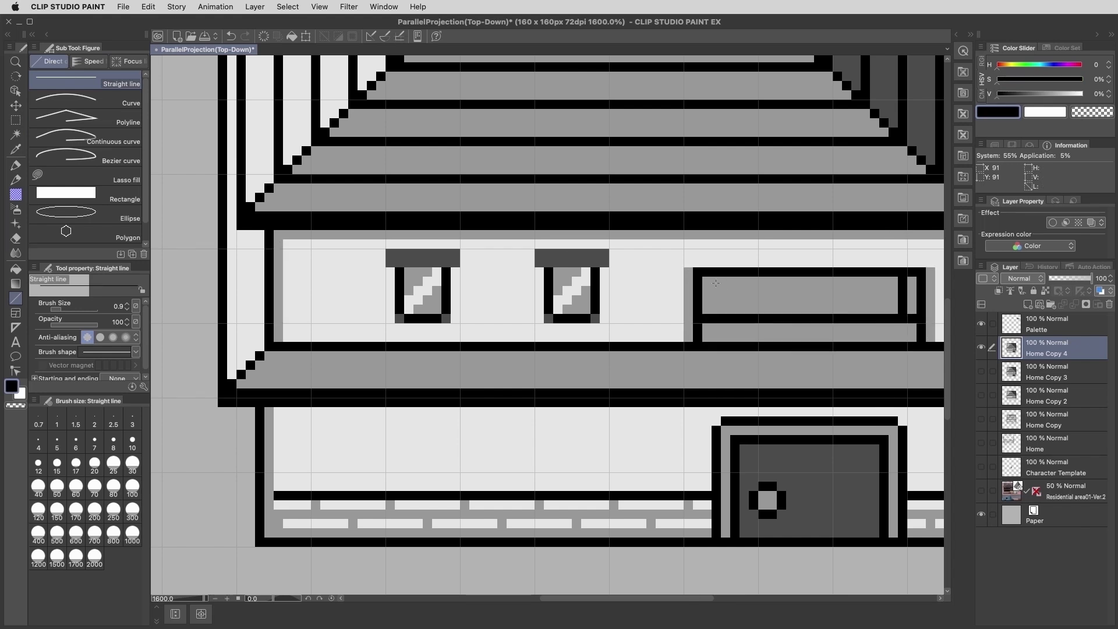
{"action": "left_click_drag", "start_coordinate": [716, 279], "coordinate": [716, 314]}
{"action": "left_click_drag", "start_coordinate": [706, 337], "coordinate": [913, 337]}
Recolour the pixels at the panel's lower outer ends and draw evenly spaced dark grey slats across the balcony's base.
{"action": "left_click", "coordinate": [913, 311], "text": "alt"}
{"action": "left_click", "coordinate": [911, 318]}
{"action": "left_click", "coordinate": [707, 319]}
{"action": "left_click", "coordinate": [752, 447], "text": "alt"}
{"action": "left_click_drag", "start_coordinate": [707, 338], "coordinate": [707, 346]}
{"action": "left_click_drag", "start_coordinate": [726, 337], "coordinate": [763, 345]}
{"action": "key", "text": "p"}
{"action": "key", "text": "super+z"}
{"action": "left_click_drag", "start_coordinate": [791, 337], "coordinate": [790, 345]}
Add light pixels at both ends of the balcony rail and shade the balcony's side strips and recessed panel with dark grey.
{"action": "left_click", "coordinate": [678, 329], "text": "alt"}
{"action": "left_click", "coordinate": [707, 328]}
{"action": "left_click", "coordinate": [912, 328]}
{"action": "left_click", "coordinate": [831, 460], "text": "alt"}
{"action": "left_click_drag", "start_coordinate": [912, 281], "coordinate": [912, 310]}
{"action": "left_click_drag", "start_coordinate": [707, 310], "coordinate": [706, 281]}
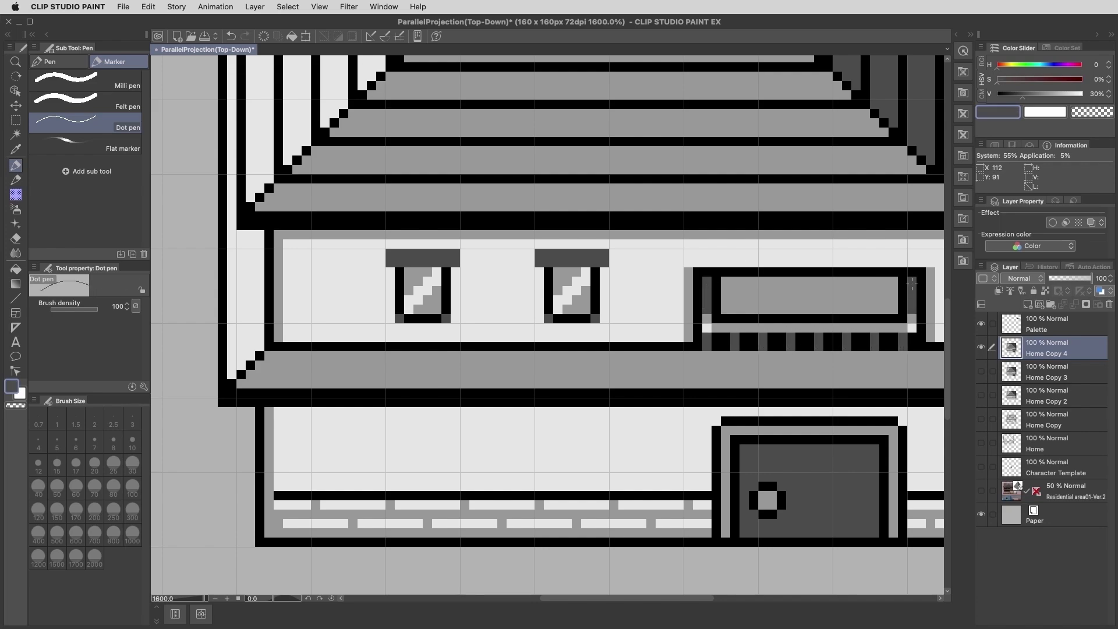
{"action": "mouse_move", "coordinate": [893, 281]}
{"action": "left_mouse_down"}
{"action": "mouse_move", "coordinate": [725, 282]}
{"action": "mouse_move", "coordinate": [740, 301]}
{"action": "left_mouse_up"}
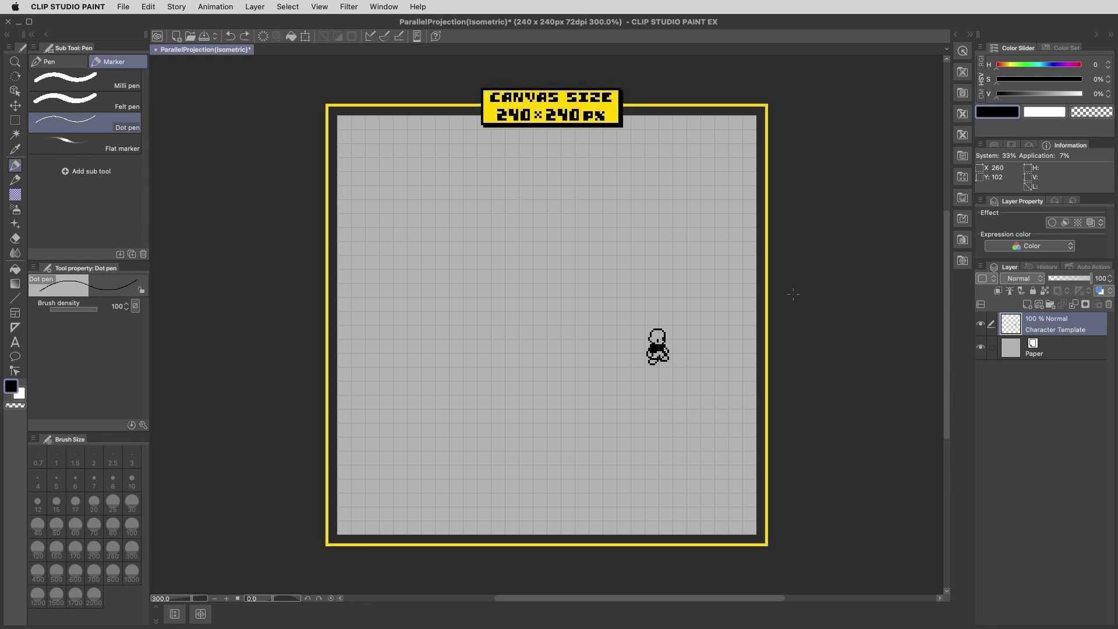
Place the Residential area01-Ver.2 3D background on the 240 × 240 px canvas and move its layer below Character Template.
{"action": "left_click", "coordinate": [963, 240]}
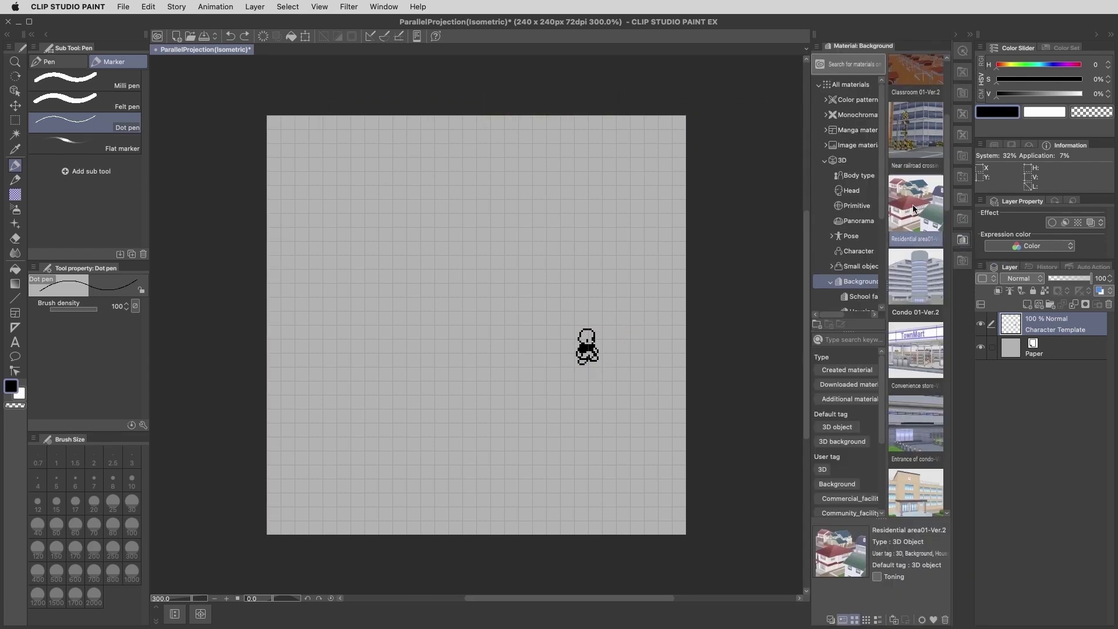
{"action": "left_click_drag", "start_coordinate": [915, 210], "coordinate": [465, 326]}
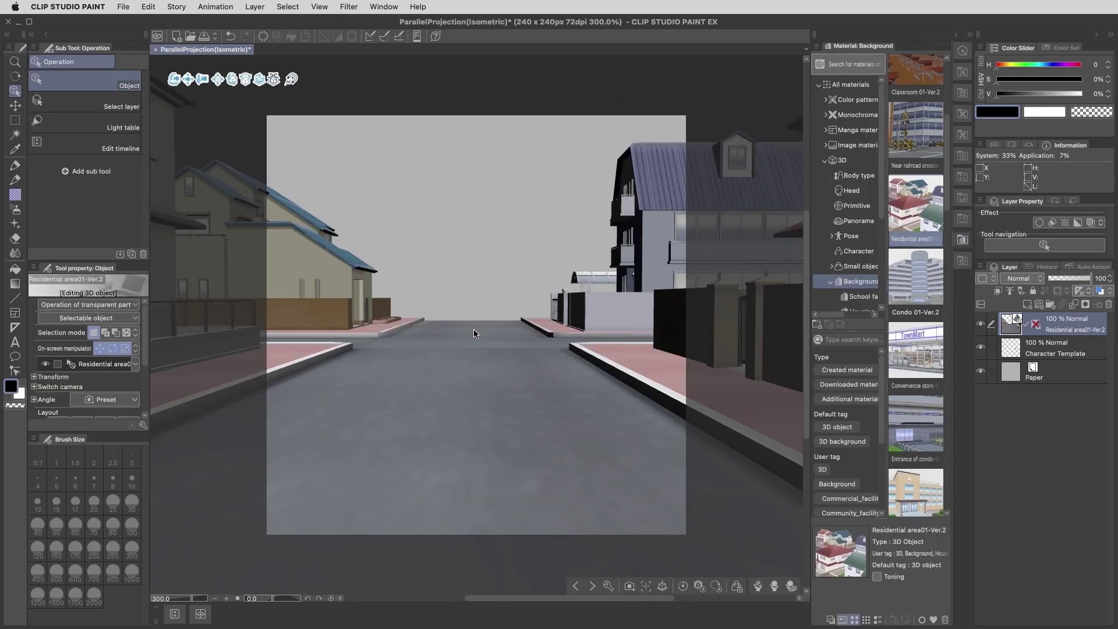
{"action": "left_click", "coordinate": [956, 35]}
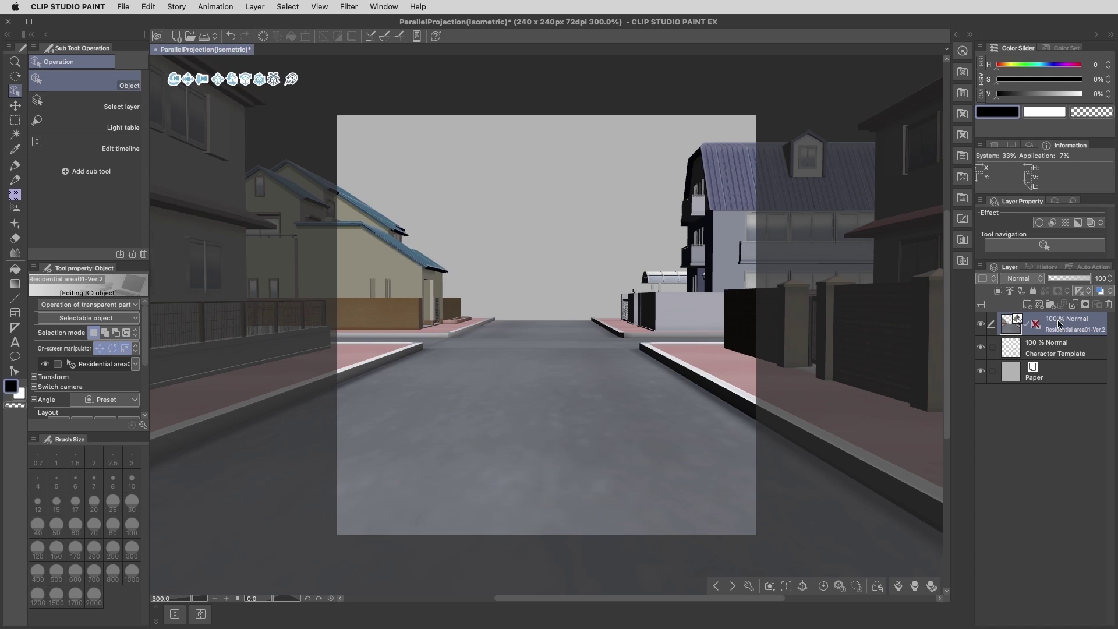
{"action": "left_click_drag", "start_coordinate": [1060, 324], "coordinate": [1059, 355]}
Open the detailed camera settings of the 3D background and set the projection method to Parallel Projection.
{"action": "left_click", "coordinate": [383, 7]}
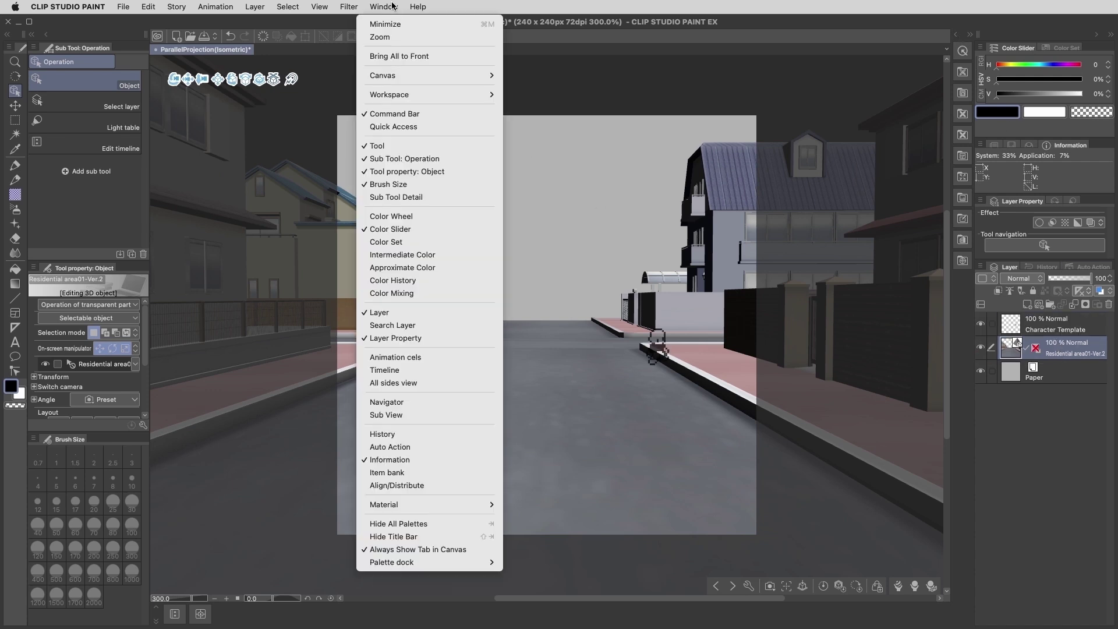
{"action": "left_click", "coordinate": [437, 197]}
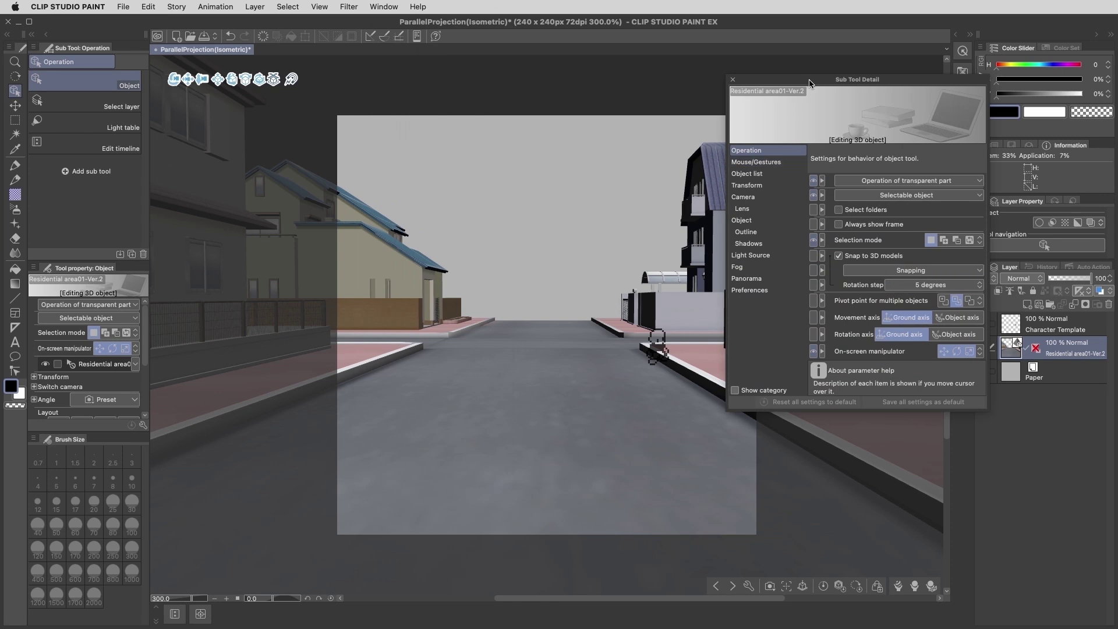
{"action": "left_click_drag", "start_coordinate": [808, 81], "coordinate": [855, 121]}
{"action": "left_click", "coordinate": [792, 235]}
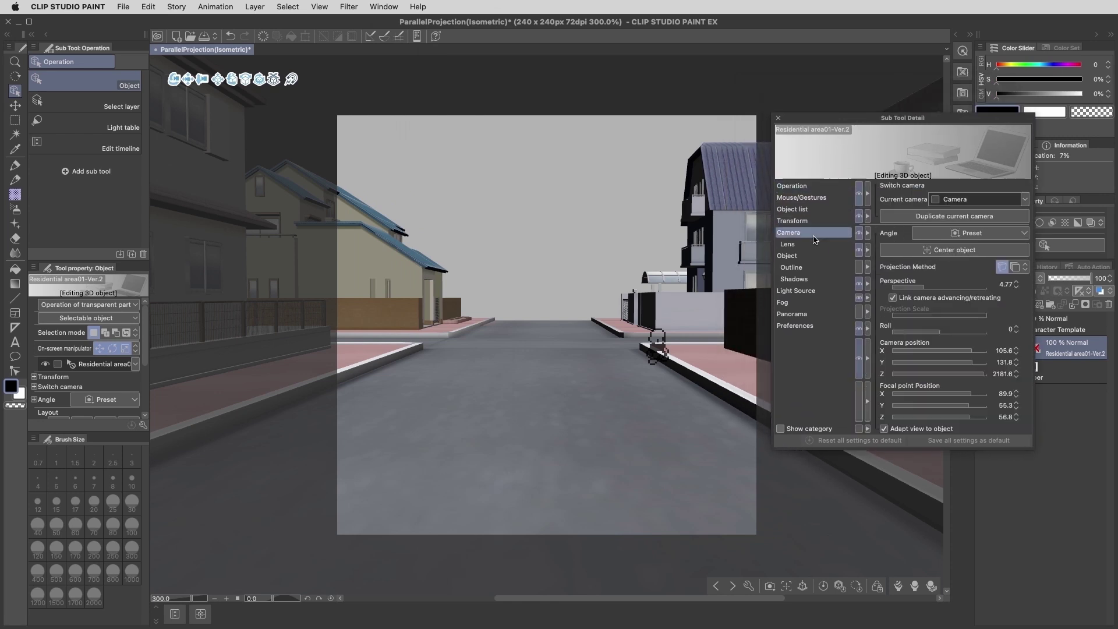
{"action": "left_click", "coordinate": [1014, 267]}
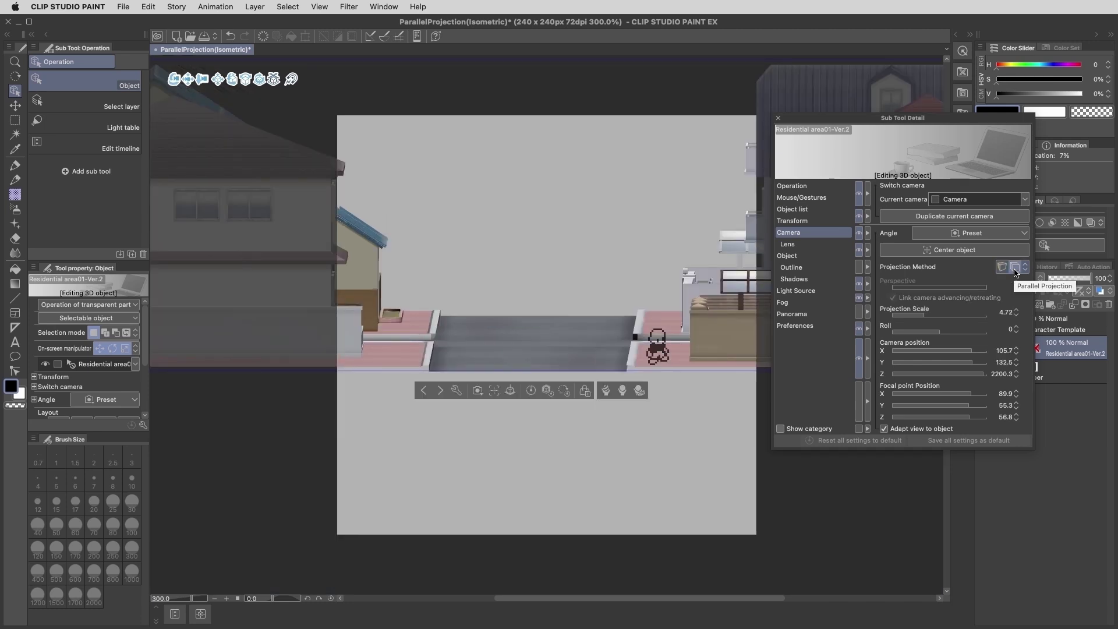
Set the camera position to 1000 on each of the X, Y and Z axes.
{"action": "left_click", "coordinate": [1004, 353]}
{"action": "type", "text": "500"}
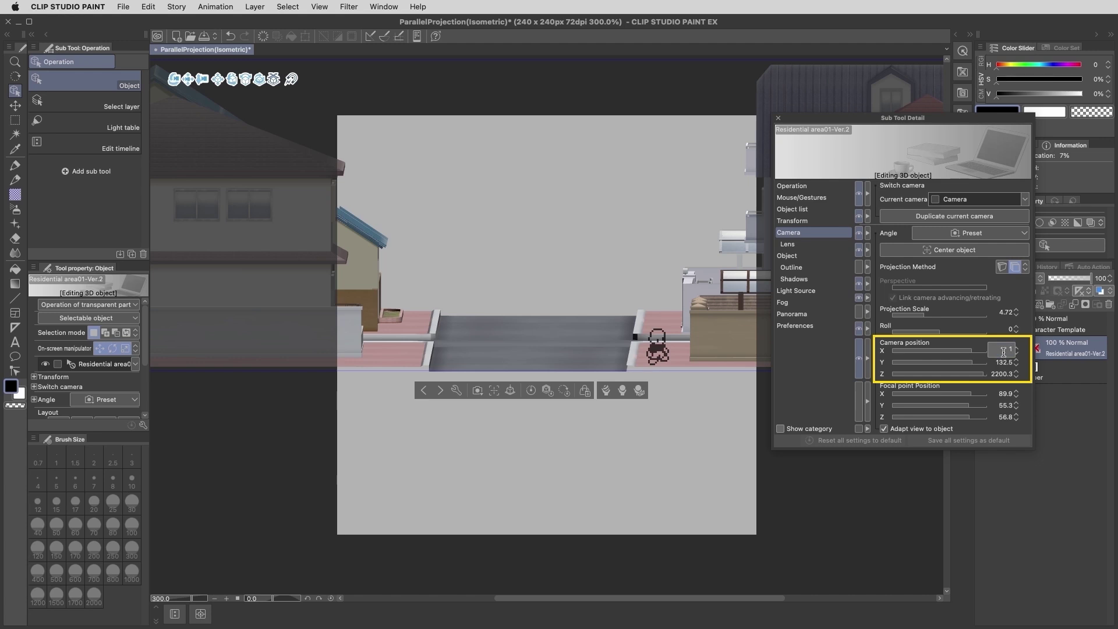
{"action": "key", "text": "Return"}
{"action": "left_click", "coordinate": [1003, 362]}
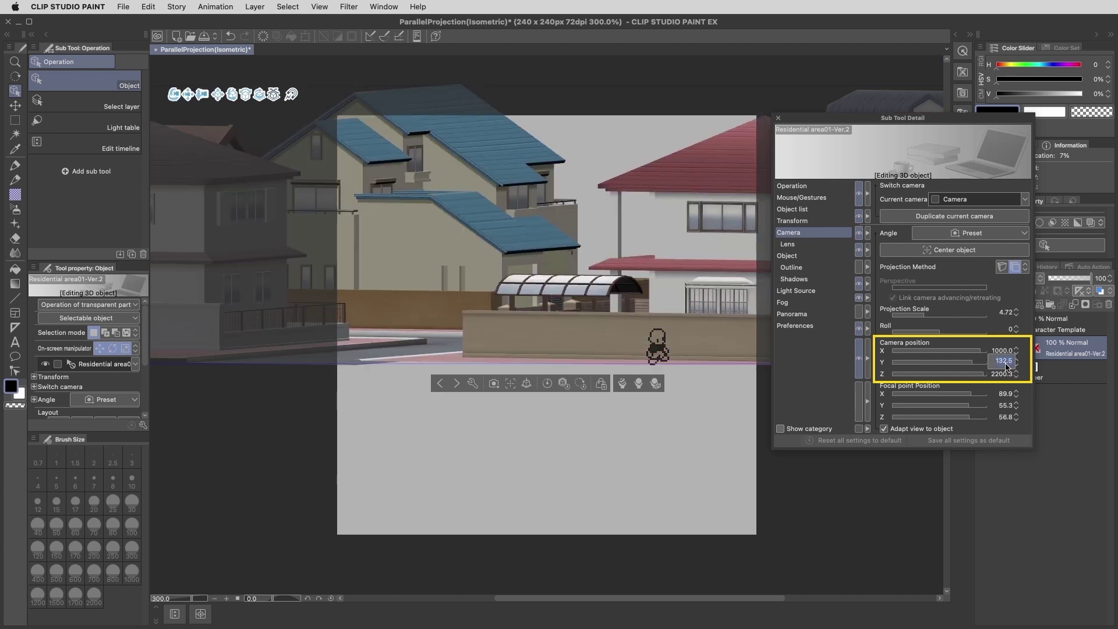
{"action": "type", "text": "1000"}
{"action": "key", "text": "Return"}
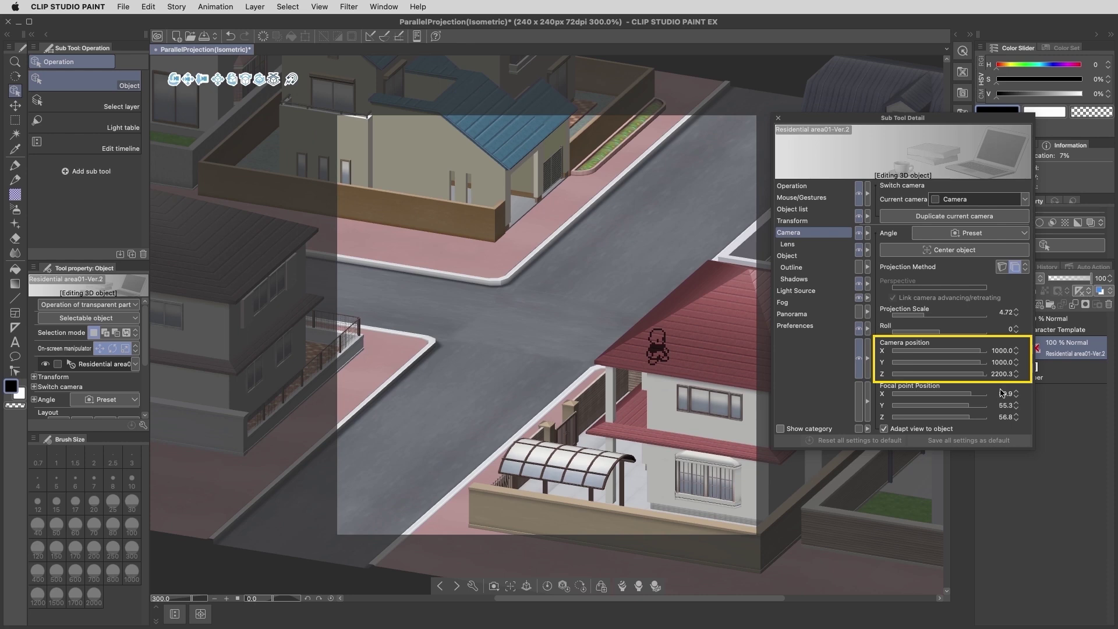
{"action": "left_click", "coordinate": [1003, 374]}
{"action": "type", "text": "1000"}
{"action": "key", "text": "Return"}
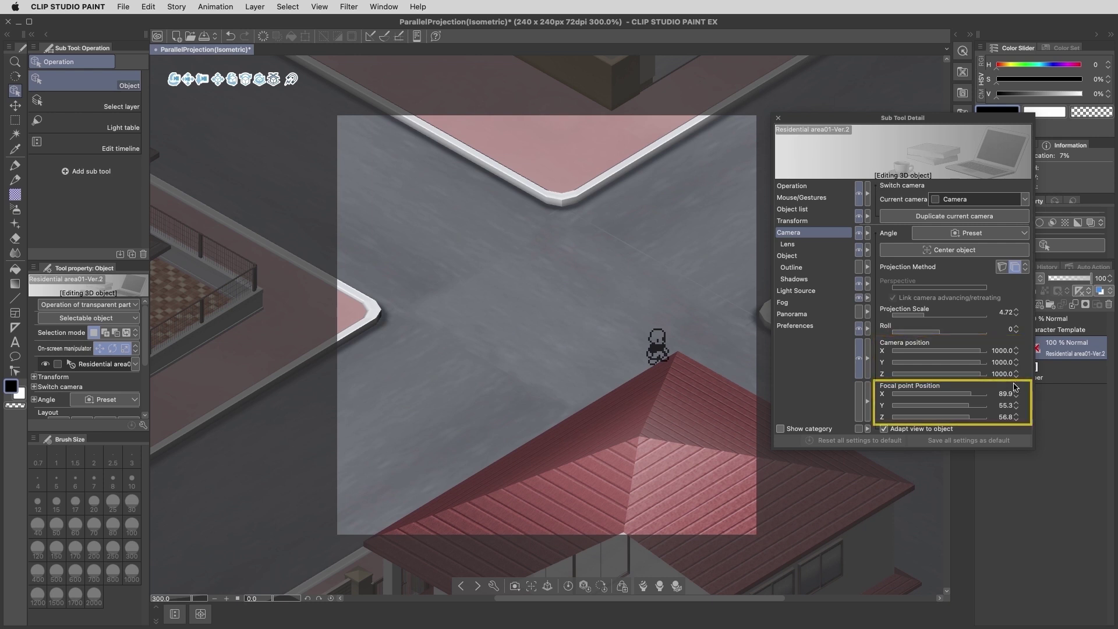
Set the focal point position to 0 on each of the X, Y and Z axes.
{"action": "left_click", "coordinate": [1005, 394]}
{"action": "type", "text": "0"}
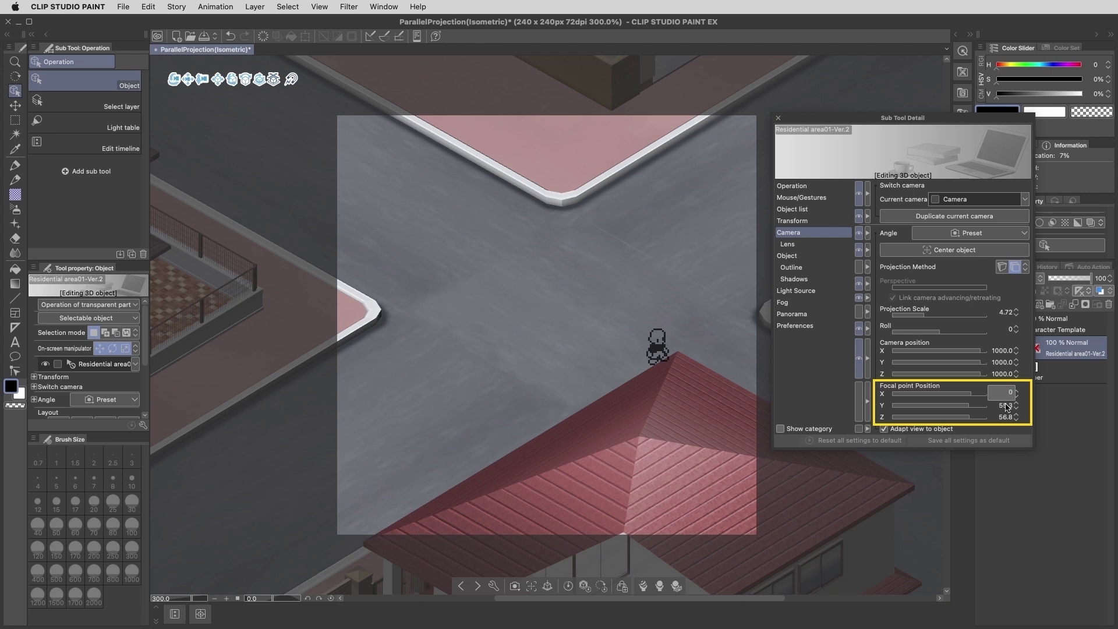
{"action": "key", "text": "Tab"}
{"action": "type", "text": "0"}
{"action": "key", "text": "Return"}
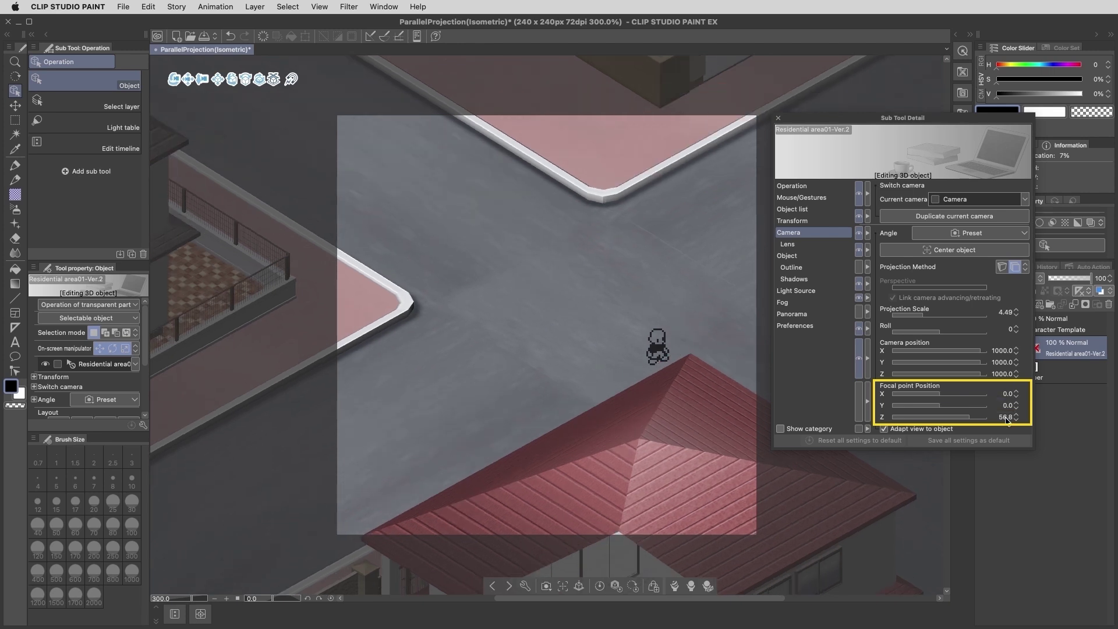
{"action": "left_click", "coordinate": [1006, 417]}
{"action": "type", "text": "0"}
{"action": "key", "text": "Return"}
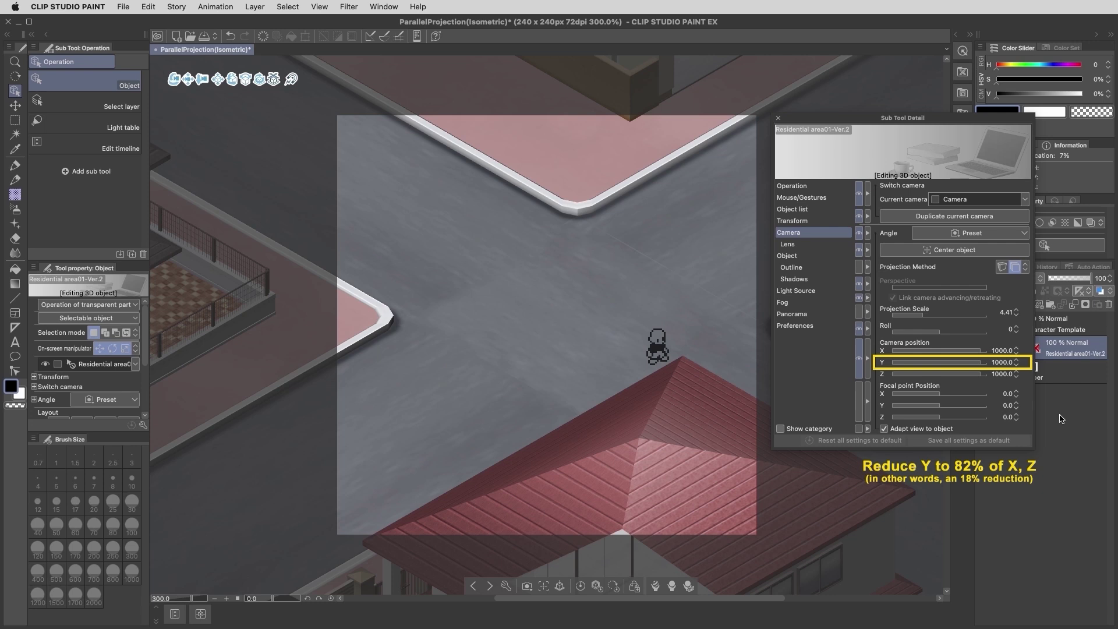
Set the camera's Y position to 820, which is 82% of X and Z.
{"action": "left_click", "coordinate": [1006, 361]}
{"action": "type", "text": "820"}
{"action": "key", "text": "Return"}
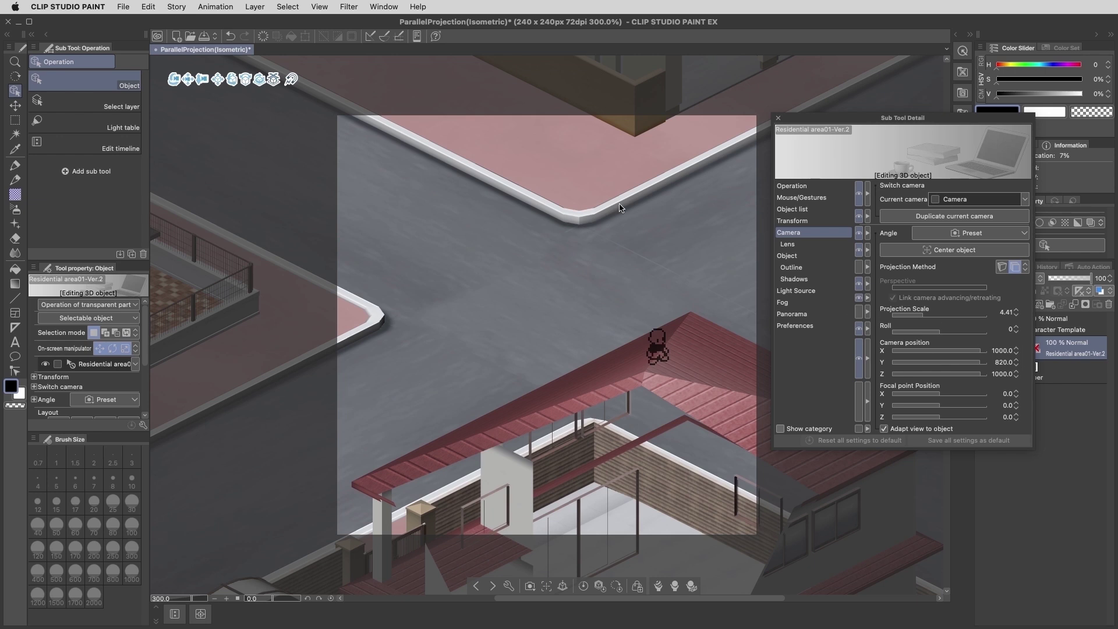
Reframe the scene by pulling the camera back and rotating the residential model until the blue-roofed house faces front, and lock the camera.
{"action": "left_click_drag", "start_coordinate": [203, 85], "coordinate": [198, 3]}
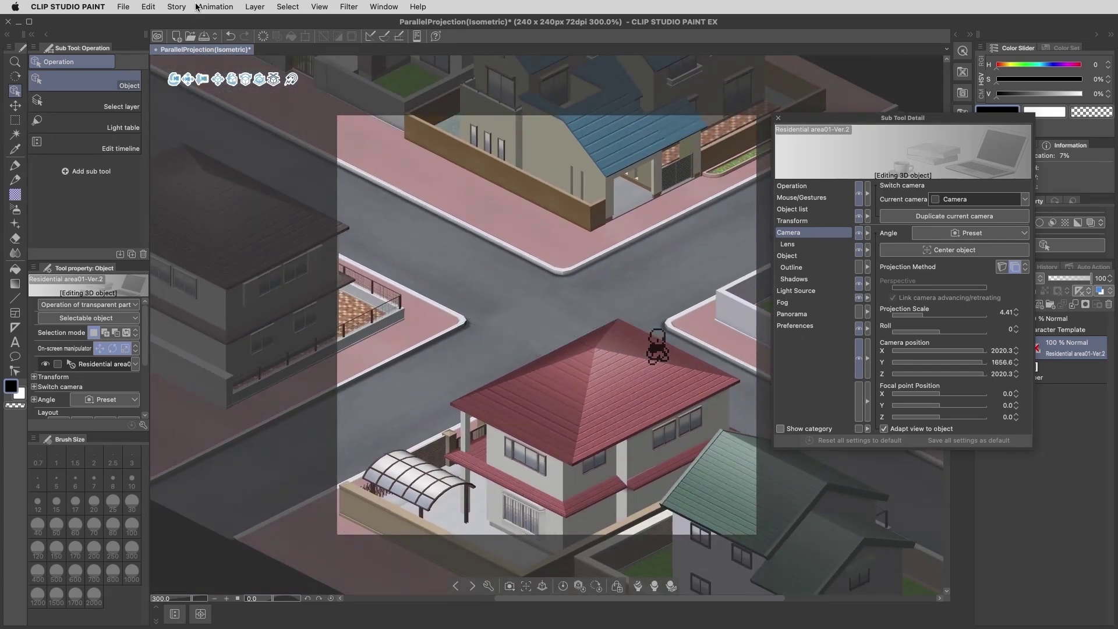
{"action": "left_click_drag", "start_coordinate": [204, 83], "coordinate": [226, 68]}
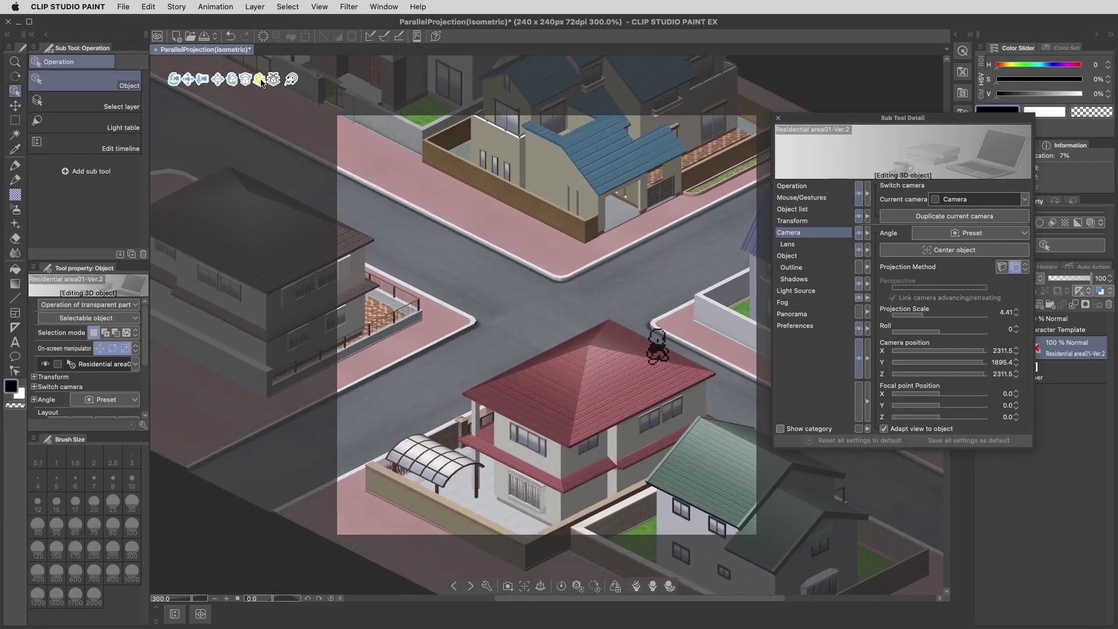
{"action": "left_click_drag", "start_coordinate": [259, 79], "coordinate": [226, 220]}
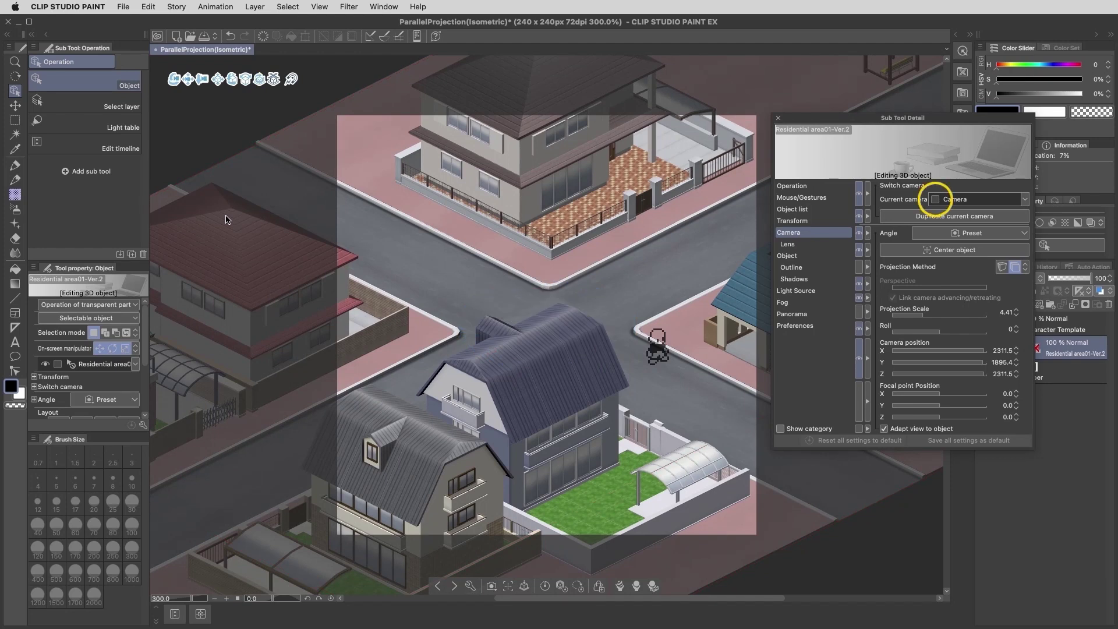
{"action": "left_click", "coordinate": [935, 200]}
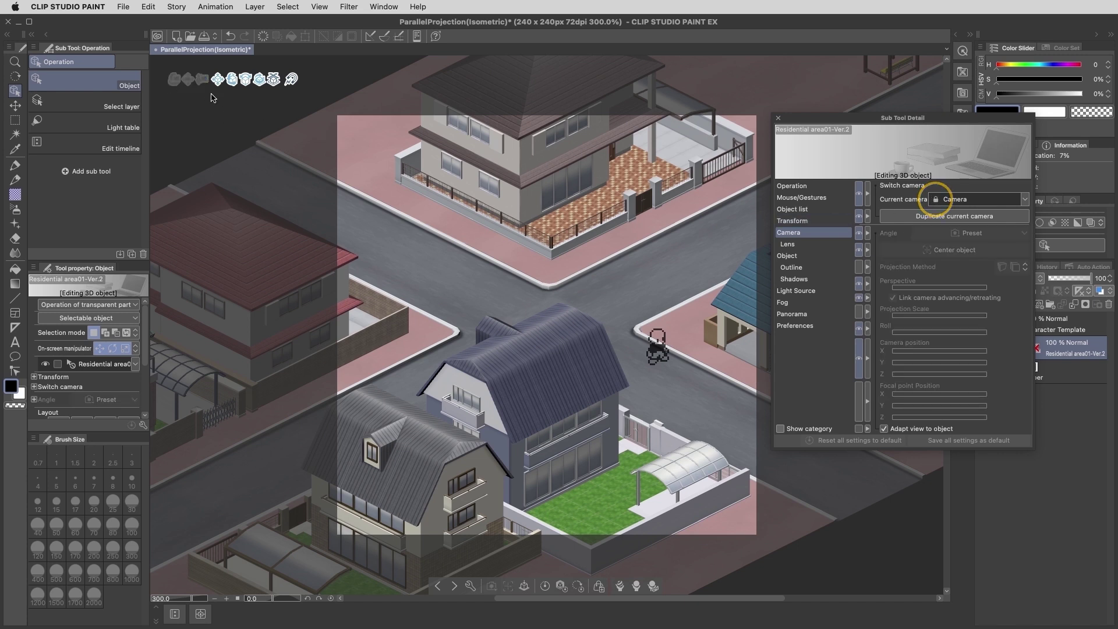
Reframe the residential 3D scene so the green-roofed corner house sits inside the canvas beside the character template.
{"action": "left_click", "coordinate": [778, 118]}
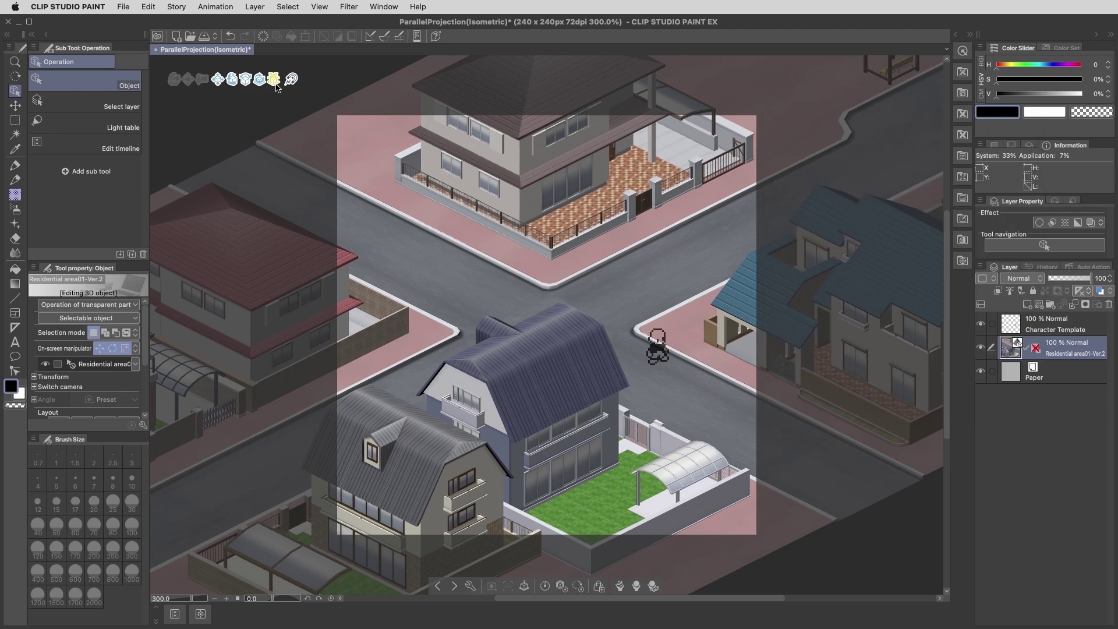
{"action": "left_click_drag", "start_coordinate": [259, 79], "coordinate": [262, 126]}
{"action": "left_click_drag", "start_coordinate": [258, 79], "coordinate": [254, 39]}
{"action": "left_click_drag", "start_coordinate": [259, 82], "coordinate": [253, 43]}
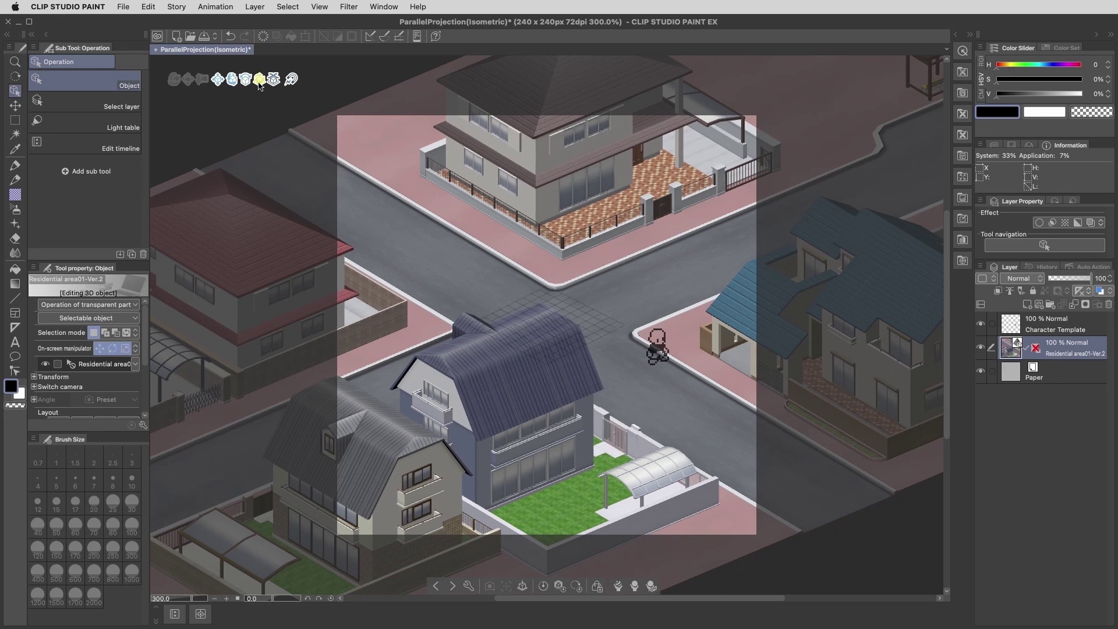
{"action": "left_click_drag", "start_coordinate": [260, 84], "coordinate": [1023, 227]}
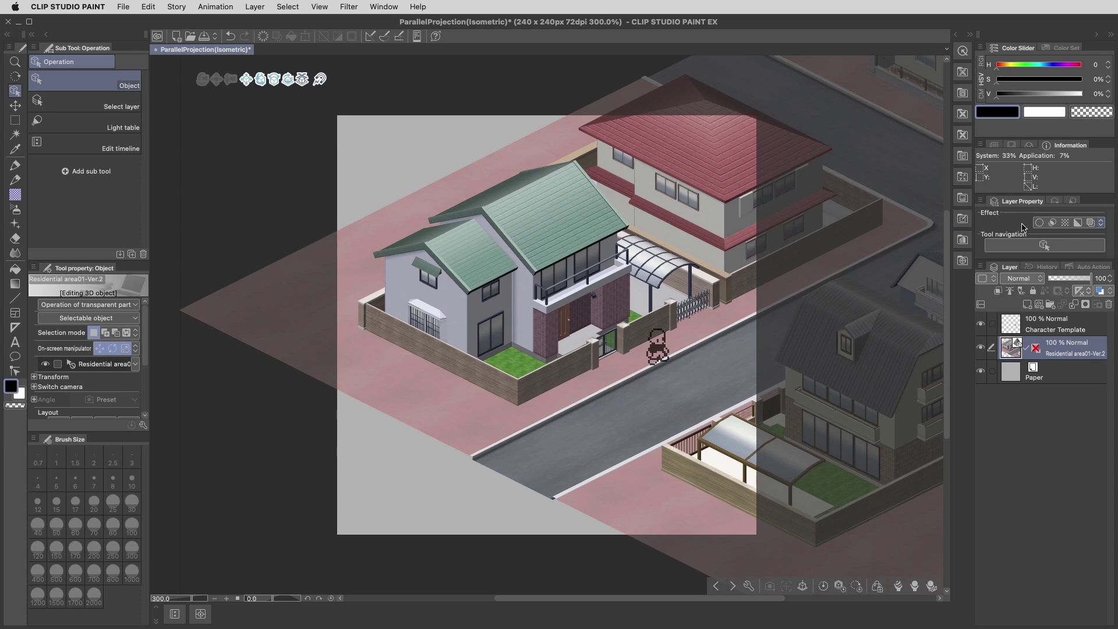
Set the opacity of the residential 3D layer to 50.
{"action": "left_click", "coordinate": [1100, 278]}
{"action": "type", "text": "50"}
{"action": "key", "text": "Return"}
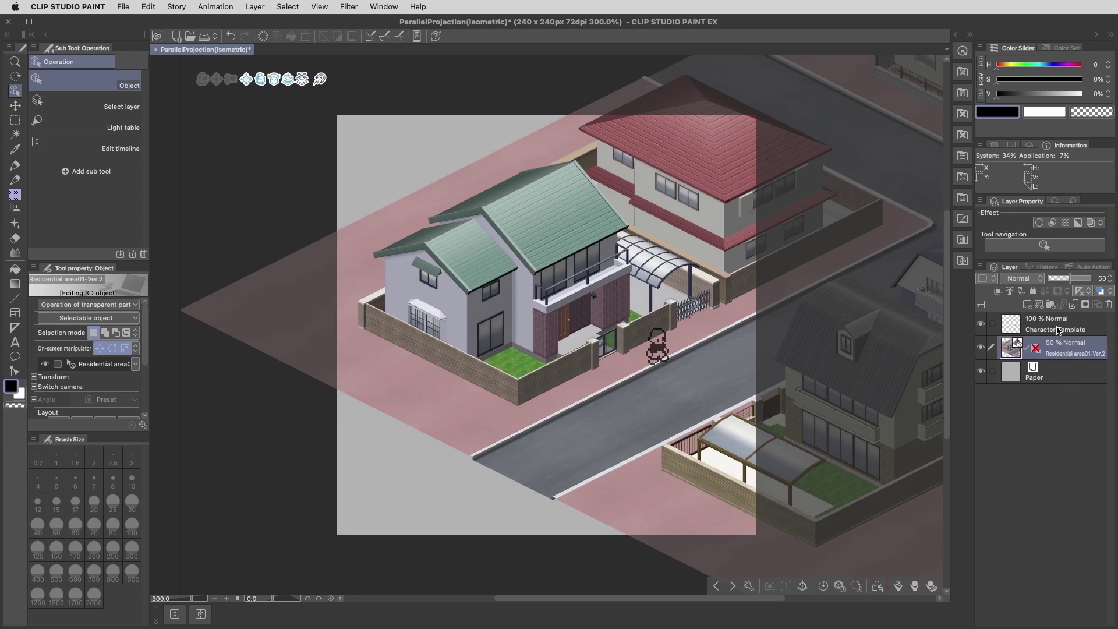
Create a new raster layer above Character Template and name it Home.
{"action": "left_click", "coordinate": [1058, 330]}
{"action": "key", "text": "super+shift+n"}
{"action": "double_click", "coordinate": [1040, 331]}
{"action": "type", "text": "Home"}
{"action": "key", "text": "Return"}
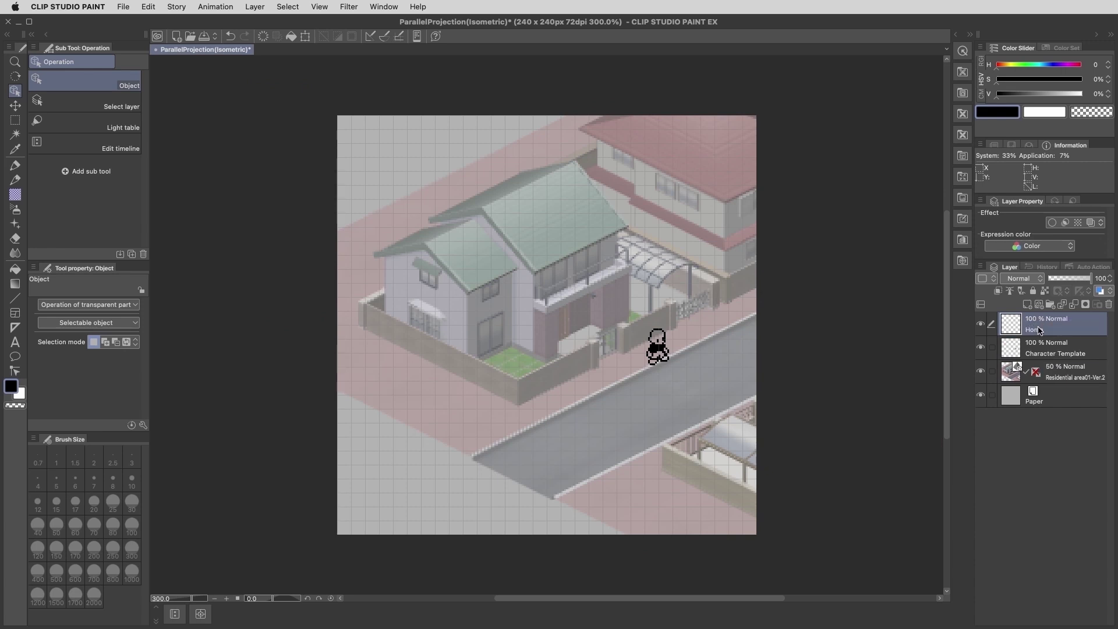
Trace the large roof's eave and the main wall edges of the green-roofed house with the Straight line tool.
{"action": "key", "text": "u"}
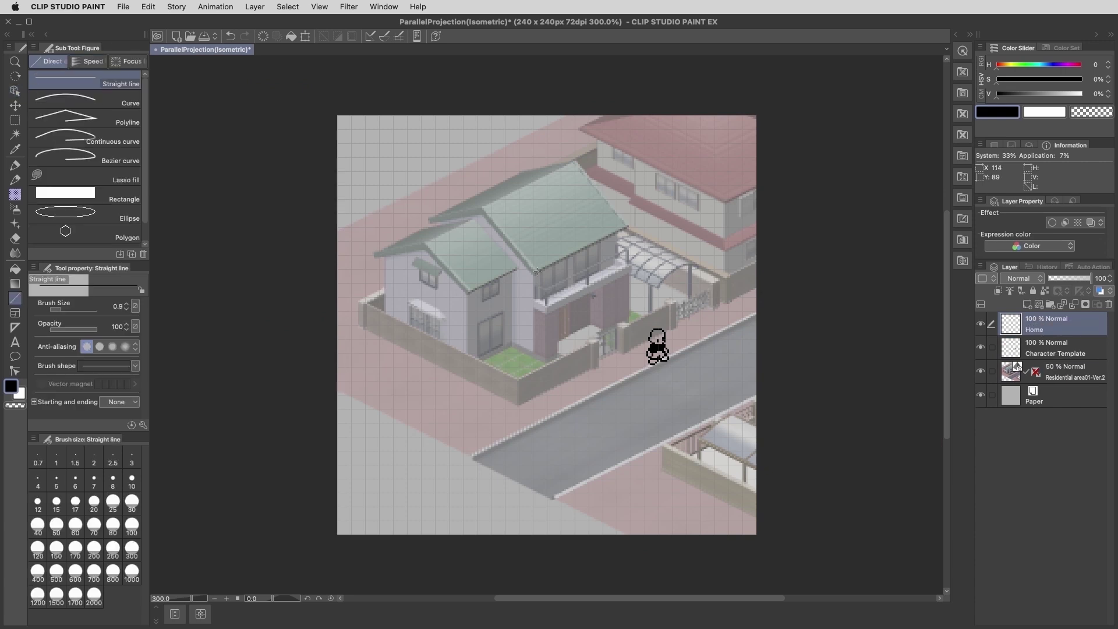
{"action": "left_click_drag", "start_coordinate": [536, 271], "coordinate": [627, 226]}
{"action": "mouse_move", "coordinate": [546, 362]}
{"action": "left_mouse_down"}
{"action": "mouse_move", "coordinate": [630, 318]}
{"action": "mouse_move", "coordinate": [630, 258]}
{"action": "mouse_move", "coordinate": [546, 317]}
{"action": "left_mouse_up"}
{"action": "mouse_move", "coordinate": [546, 358]}
{"action": "left_mouse_down"}
{"action": "mouse_move", "coordinate": [515, 344]}
{"action": "mouse_move", "coordinate": [512, 282]}
{"action": "left_mouse_up"}
{"action": "left_click_drag", "start_coordinate": [464, 367], "coordinate": [388, 324]}
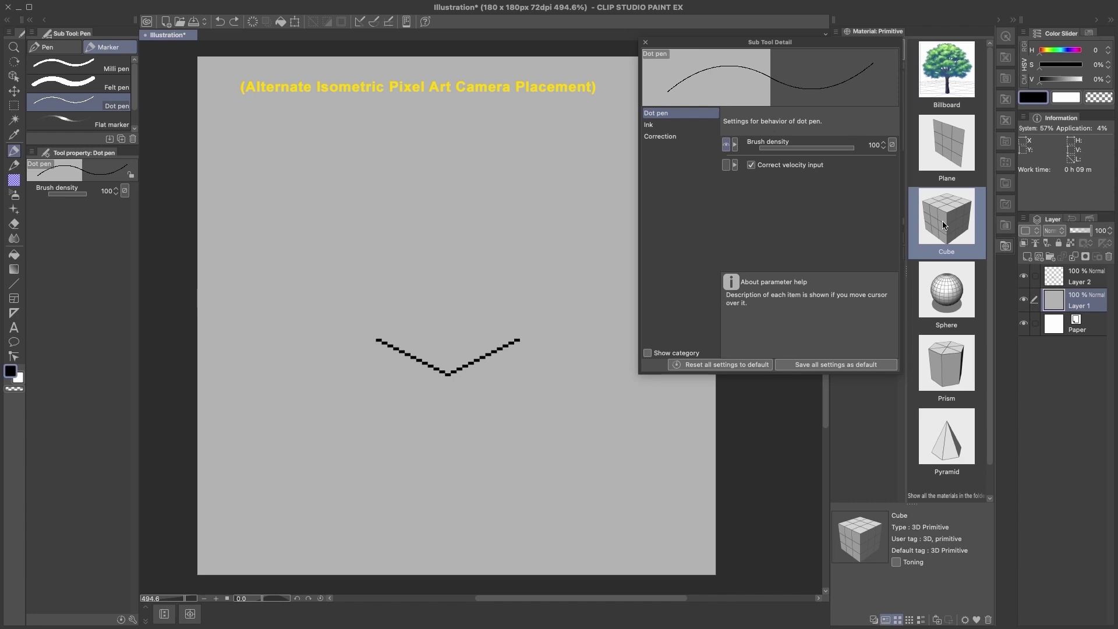
In the 180 × 180 px illustration, add a Cube primitive in parallel projection and align its lower edges with the pixel guide lines.
{"action": "left_click_drag", "start_coordinate": [944, 225], "coordinate": [454, 339]}
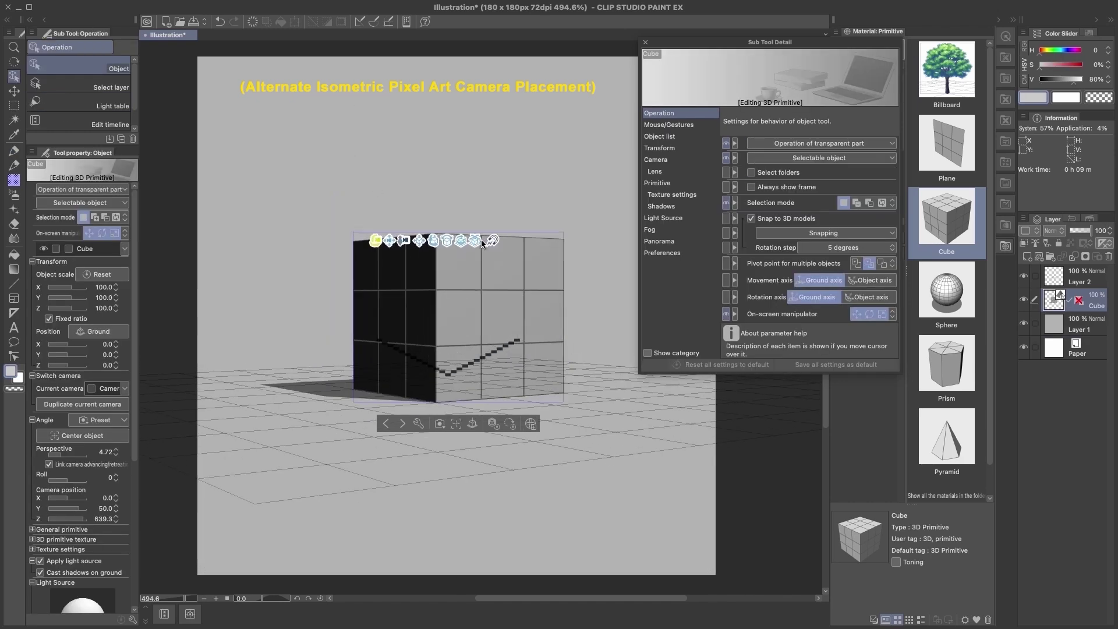
{"action": "left_click_drag", "start_coordinate": [481, 239], "coordinate": [390, 178]}
{"action": "left_click", "coordinate": [656, 160]}
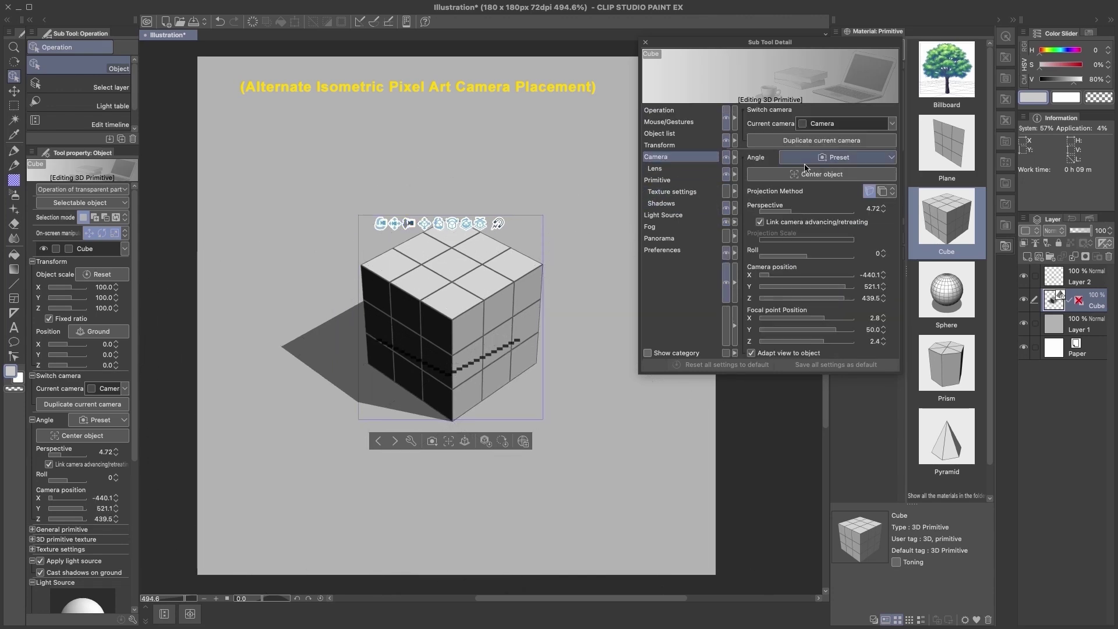
{"action": "left_click", "coordinate": [883, 193]}
{"action": "left_click_drag", "start_coordinate": [411, 223], "coordinate": [411, 198]}
{"action": "mouse_move", "coordinate": [412, 217]}
{"action": "left_mouse_down"}
{"action": "mouse_move", "coordinate": [392, 172]}
{"action": "mouse_move", "coordinate": [402, 205]}
{"action": "left_mouse_up"}
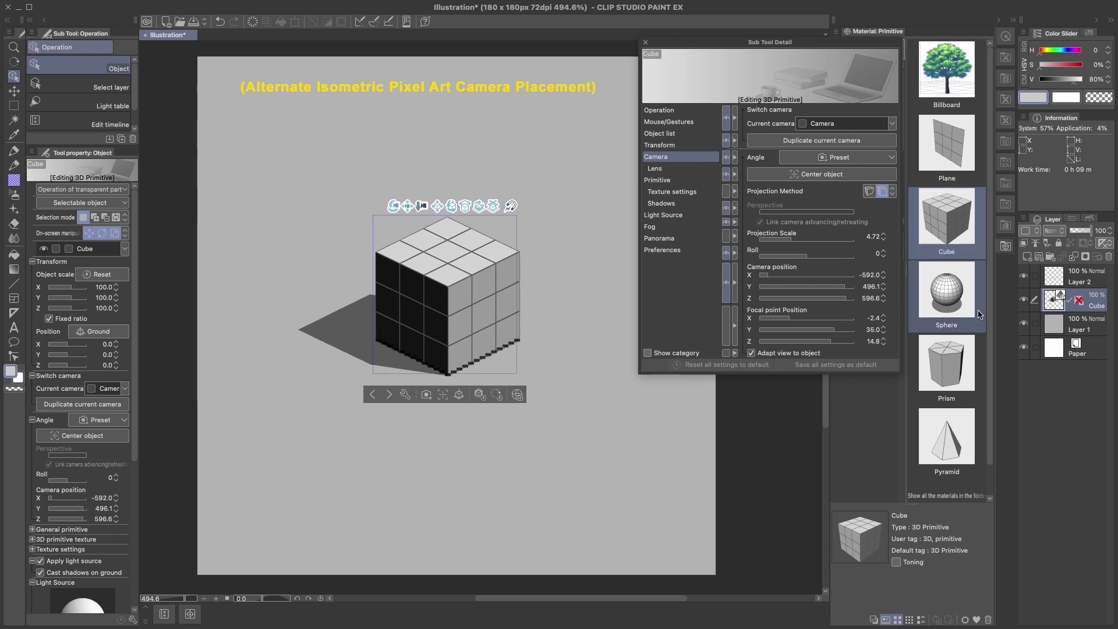
Set the Cube layer's opacity to 50 and trace the cube's edges on Layer 2 with the Dot pen.
{"action": "left_click", "coordinate": [1099, 232]}
{"action": "type", "text": "50"}
{"action": "key", "text": "Return"}
{"action": "left_click", "coordinate": [1086, 278]}
{"action": "key", "text": "p"}
{"action": "left_click_drag", "start_coordinate": [519, 340], "coordinate": [518, 252]}
{"action": "mouse_move", "coordinate": [517, 251]}
{"action": "left_mouse_down"}
{"action": "mouse_move", "coordinate": [442, 218]}
{"action": "mouse_move", "coordinate": [386, 248]}
{"action": "mouse_move", "coordinate": [376, 338]}
{"action": "left_mouse_up"}
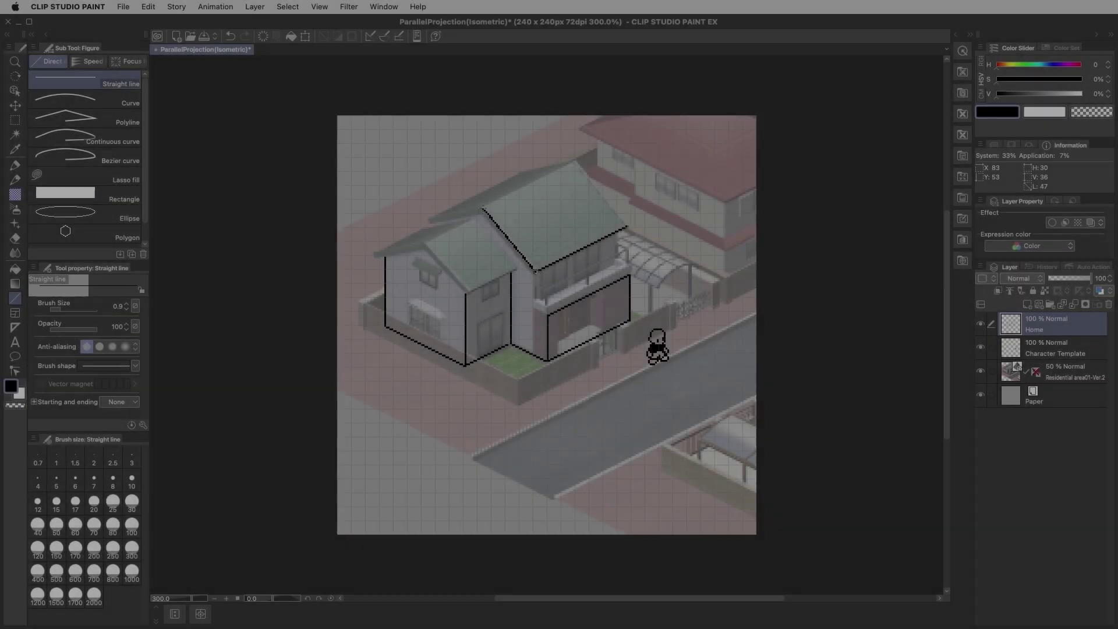
In the isometric house drawing, outline the large roof's front slope, back slope and the thickness of its eaves.
{"action": "left_click_drag", "start_coordinate": [482, 208], "coordinate": [626, 226]}
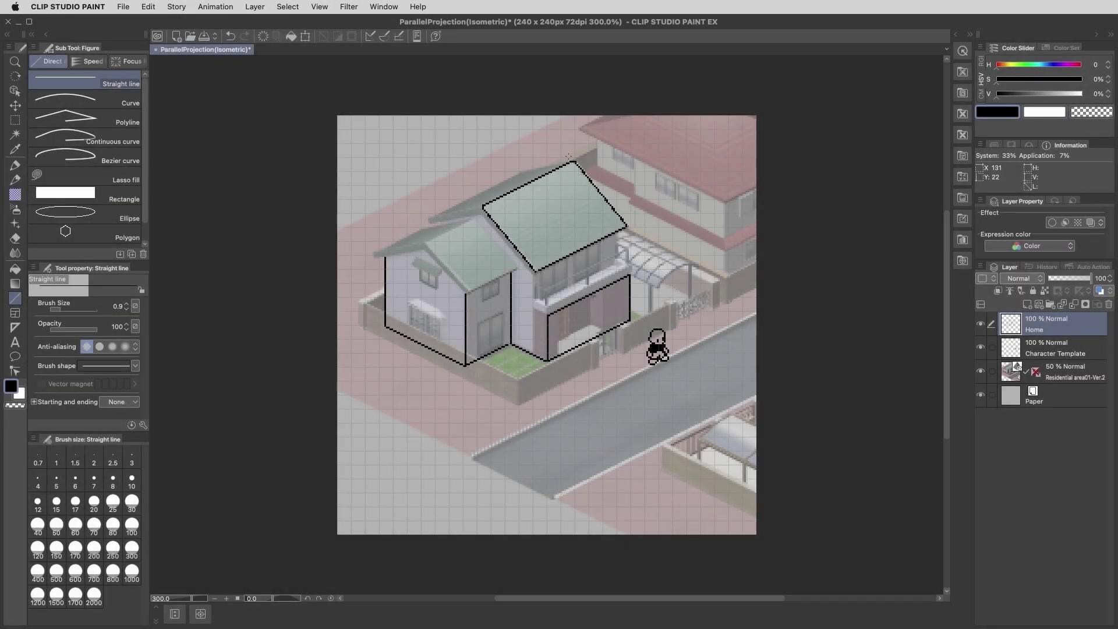
{"action": "left_click_drag", "start_coordinate": [519, 169], "coordinate": [525, 170]}
{"action": "left_click_drag", "start_coordinate": [526, 171], "coordinate": [430, 218]}
{"action": "left_click_drag", "start_coordinate": [429, 217], "coordinate": [484, 205]}
{"action": "left_click_drag", "start_coordinate": [534, 276], "coordinate": [625, 229]}
{"action": "mouse_move", "coordinate": [535, 276]}
{"action": "left_mouse_down"}
{"action": "mouse_move", "coordinate": [531, 341]}
{"action": "mouse_move", "coordinate": [601, 278]}
{"action": "left_mouse_up"}
Outline the smaller front roof, including its back slope and the thickness of its eaves.
{"action": "scroll", "coordinate": [476, 235], "scroll_direction": "up", "scroll_amount": 5}
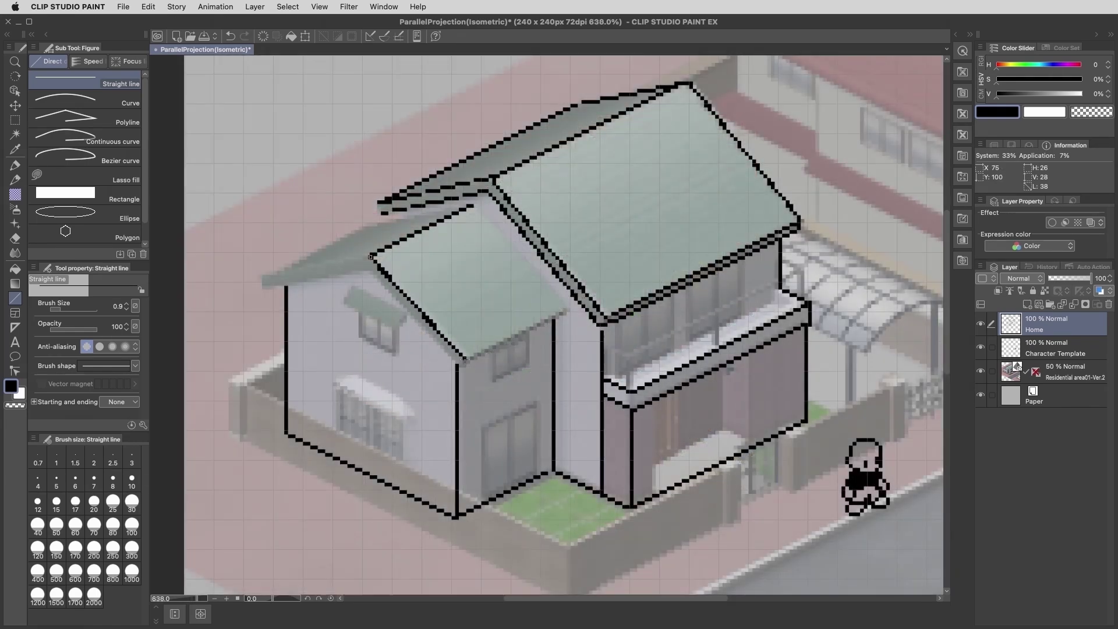
{"action": "mouse_move", "coordinate": [568, 307]}
{"action": "left_mouse_down"}
{"action": "mouse_move", "coordinate": [472, 206]}
{"action": "mouse_move", "coordinate": [368, 225]}
{"action": "left_mouse_up"}
{"action": "left_click_drag", "start_coordinate": [367, 225], "coordinate": [265, 278]}
{"action": "key", "text": "super+z"}
{"action": "mouse_move", "coordinate": [265, 277]}
{"action": "left_mouse_down"}
{"action": "mouse_move", "coordinate": [370, 256]}
{"action": "mouse_move", "coordinate": [367, 266]}
{"action": "mouse_move", "coordinate": [460, 363]}
{"action": "mouse_move", "coordinate": [566, 315]}
{"action": "left_mouse_up"}
{"action": "key", "text": "super+z"}
{"action": "left_click_drag", "start_coordinate": [464, 368], "coordinate": [563, 317]}
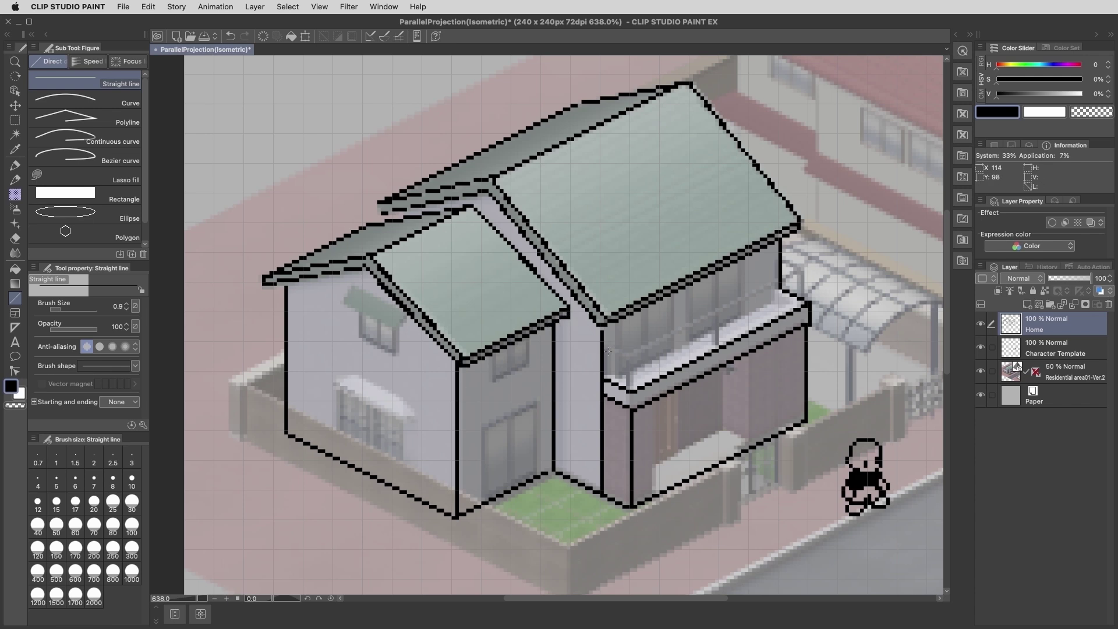
Draw the balcony railing around the upper floor with its supporting posts.
{"action": "left_click_drag", "start_coordinate": [609, 351], "coordinate": [631, 362]}
{"action": "mouse_move", "coordinate": [631, 361]}
{"action": "left_mouse_down"}
{"action": "mouse_move", "coordinate": [806, 275]}
{"action": "mouse_move", "coordinate": [783, 263]}
{"action": "left_mouse_up"}
{"action": "left_click_drag", "start_coordinate": [783, 270], "coordinate": [806, 282]}
{"action": "mouse_move", "coordinate": [806, 282]}
{"action": "left_mouse_down"}
{"action": "mouse_move", "coordinate": [632, 368]}
{"action": "mouse_move", "coordinate": [607, 359]}
{"action": "mouse_move", "coordinate": [632, 369]}
{"action": "left_mouse_up"}
{"action": "key", "text": "super+z"}
{"action": "left_click_drag", "start_coordinate": [629, 370], "coordinate": [632, 386]}
{"action": "left_click_drag", "start_coordinate": [713, 330], "coordinate": [713, 343]}
{"action": "left_click_drag", "start_coordinate": [716, 330], "coordinate": [717, 343]}
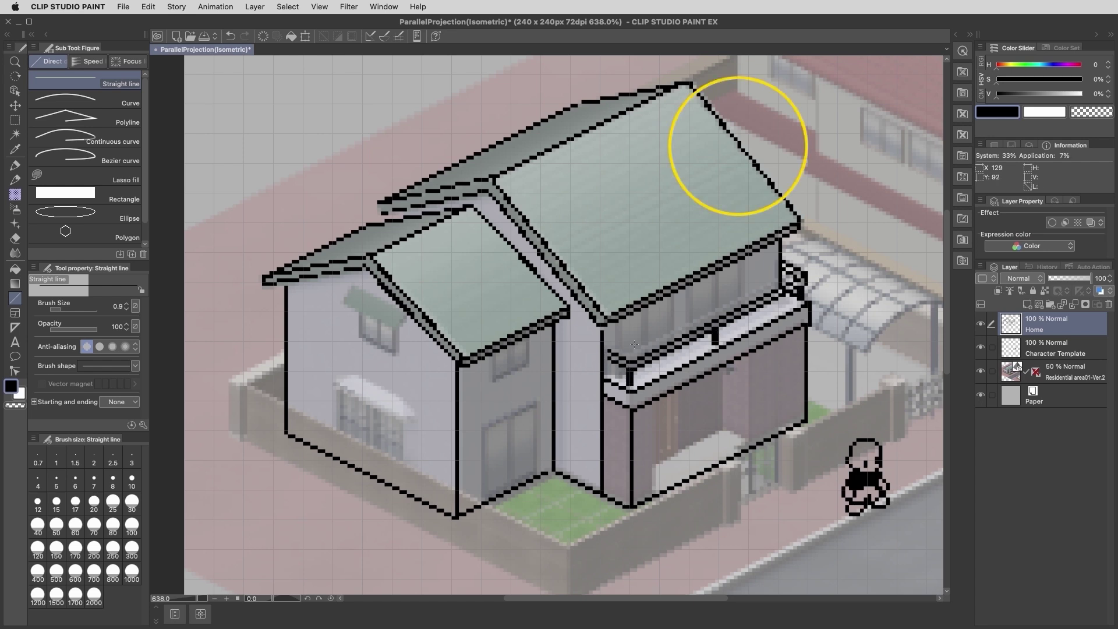
Outline the sliding glass door on the small wing's front wall.
{"action": "left_click_drag", "start_coordinate": [482, 504], "coordinate": [482, 430]}
{"action": "left_click_drag", "start_coordinate": [482, 429], "coordinate": [537, 403]}
{"action": "left_click_drag", "start_coordinate": [537, 403], "coordinate": [536, 478]}
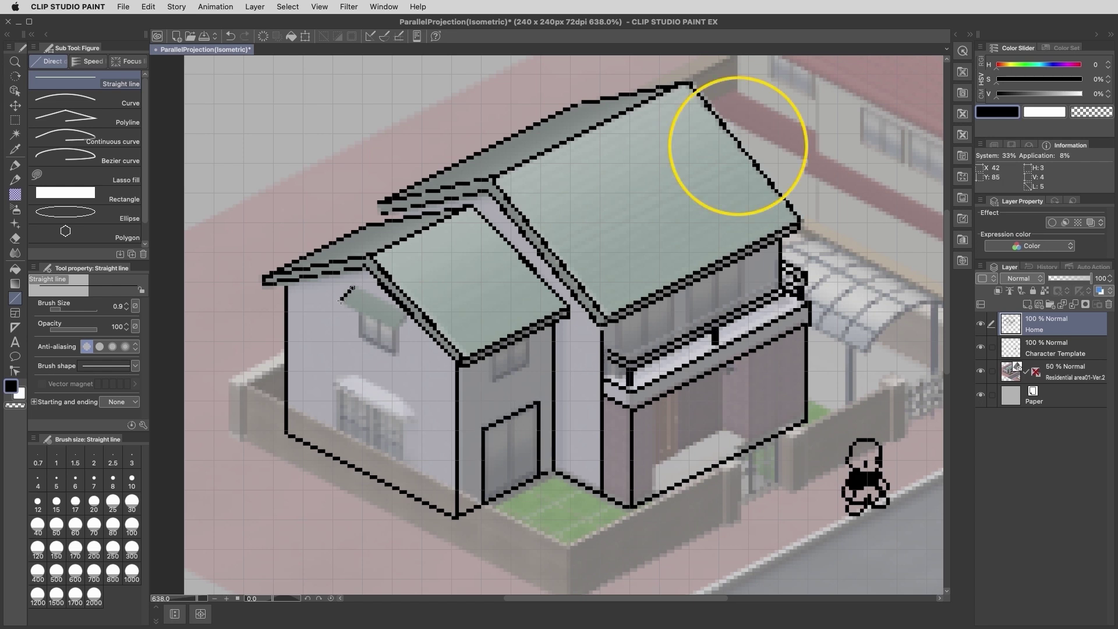
Outline the small window and its awning on the gable wall of the small wing.
{"action": "left_click_drag", "start_coordinate": [341, 301], "coordinate": [341, 301]}
{"action": "left_click_drag", "start_coordinate": [342, 302], "coordinate": [399, 325]}
{"action": "mouse_move", "coordinate": [399, 325]}
{"action": "left_mouse_down"}
{"action": "mouse_move", "coordinate": [405, 318]}
{"action": "mouse_move", "coordinate": [353, 289]}
{"action": "mouse_move", "coordinate": [360, 339]}
{"action": "left_mouse_up"}
{"action": "left_click_drag", "start_coordinate": [361, 338], "coordinate": [393, 353]}
{"action": "left_click_drag", "start_coordinate": [394, 353], "coordinate": [395, 341]}
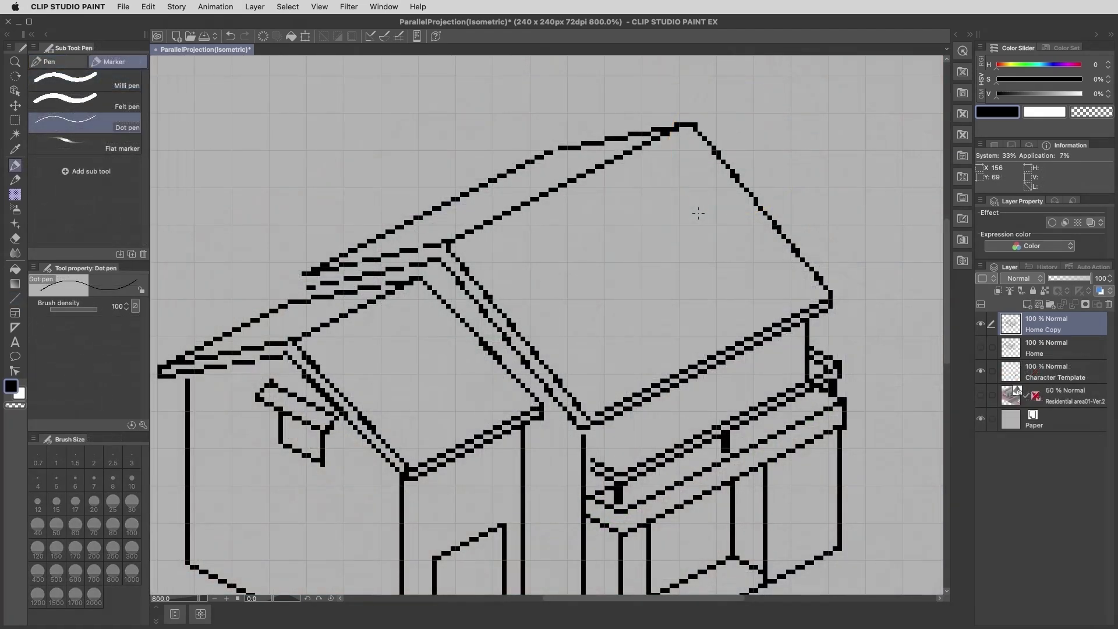
Erase the doubled pixels along the smaller roof's sloping edge on the Home Copy layer.
{"action": "key", "text": "e"}
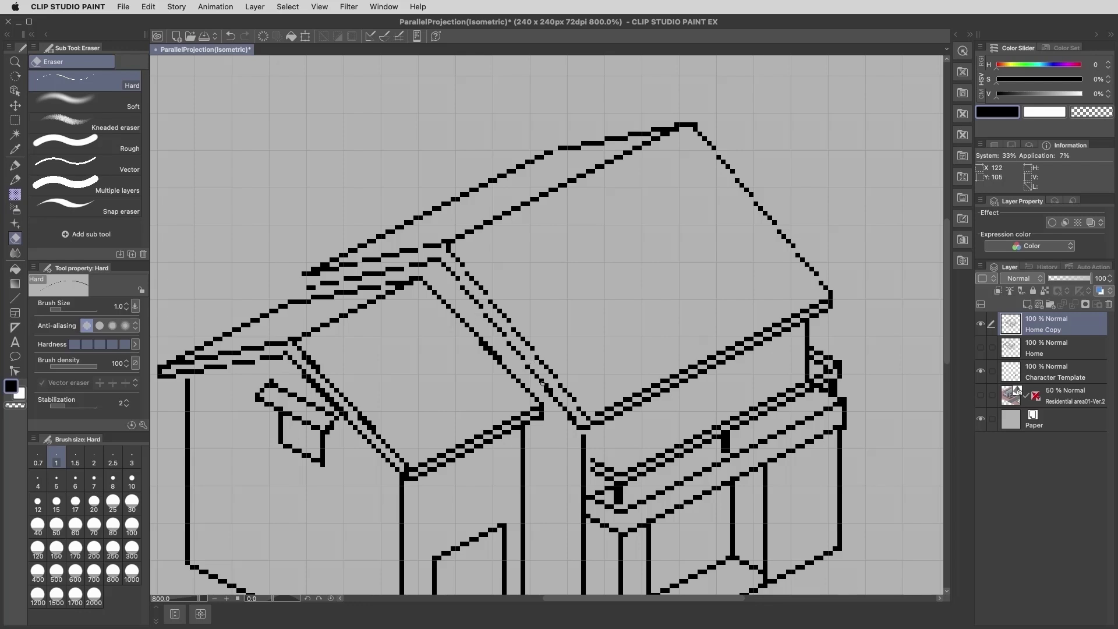
{"action": "mouse_move", "coordinate": [493, 357]}
{"action": "left_mouse_down"}
{"action": "mouse_move", "coordinate": [541, 400]}
{"action": "mouse_move", "coordinate": [504, 367]}
{"action": "left_mouse_up"}
{"action": "key", "text": "u"}
{"action": "key", "text": "e"}
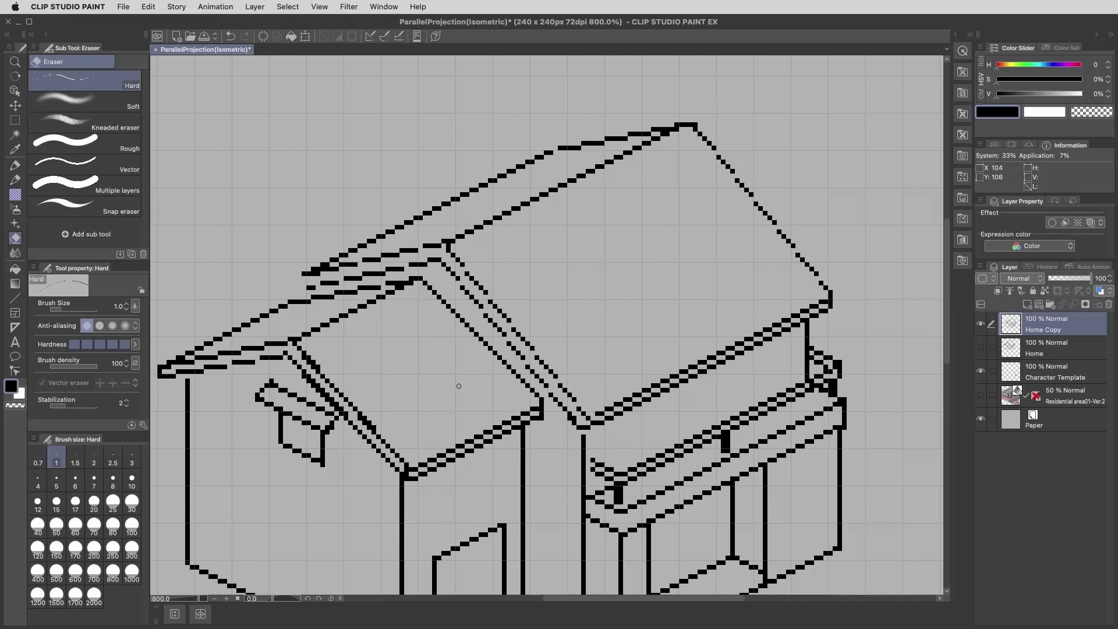
Draw the upper three parallel panel lines across the large roof's front slope, parallel to the ridge.
{"action": "key", "text": "u"}
{"action": "mouse_move", "coordinate": [715, 152]}
{"action": "left_mouse_down"}
{"action": "mouse_move", "coordinate": [530, 241]}
{"action": "mouse_move", "coordinate": [511, 266]}
{"action": "mouse_move", "coordinate": [471, 273]}
{"action": "left_mouse_up"}
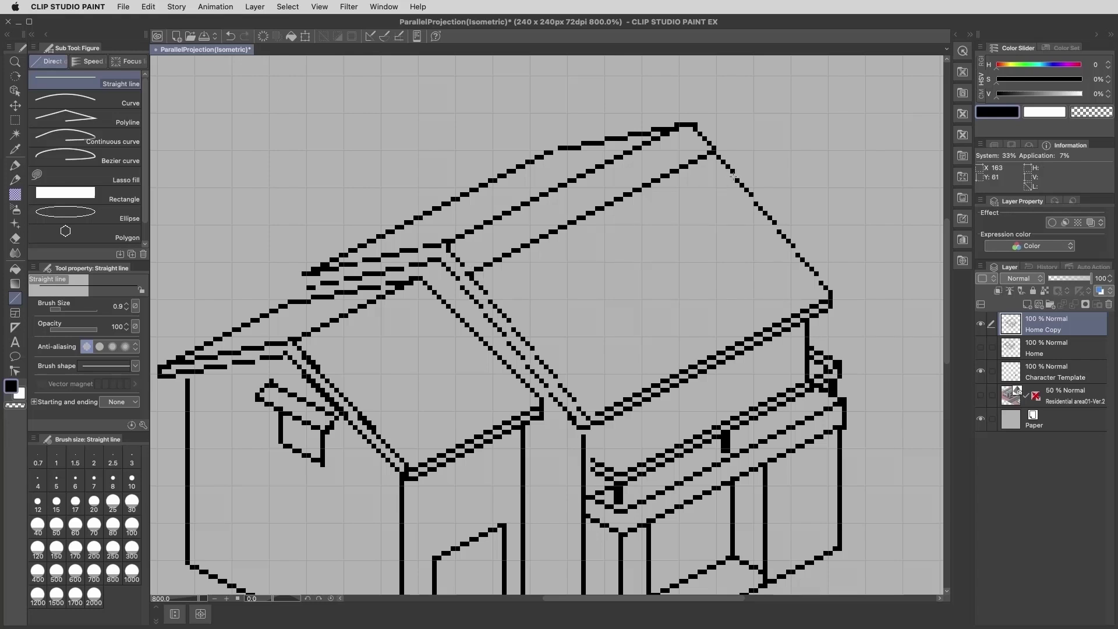
{"action": "left_click_drag", "start_coordinate": [733, 176], "coordinate": [494, 297]}
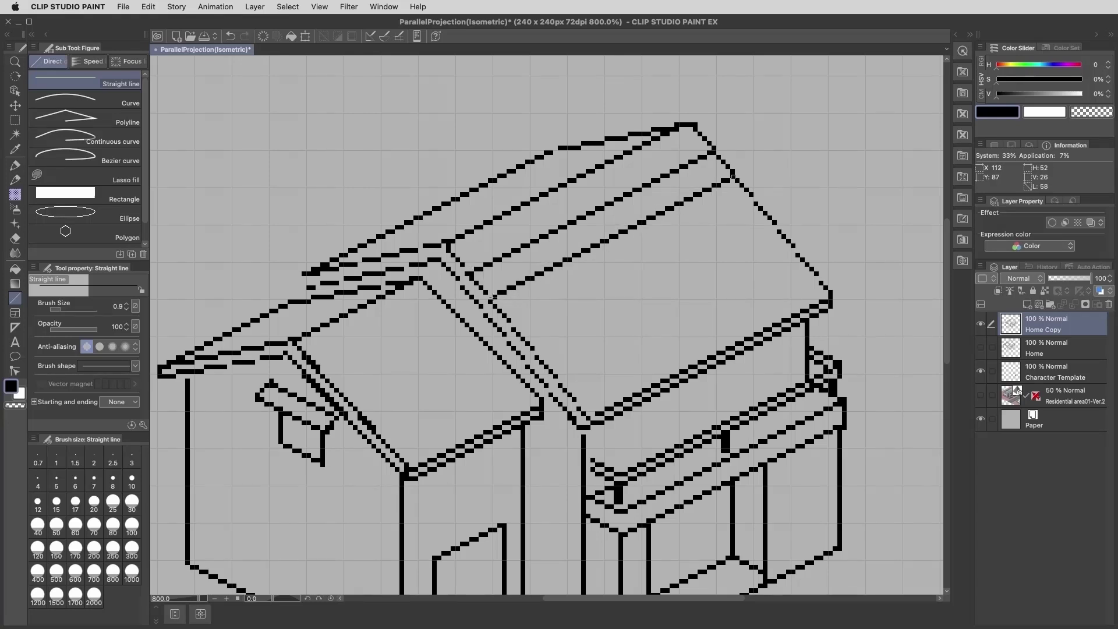
{"action": "left_click_drag", "start_coordinate": [751, 199], "coordinate": [518, 317]}
{"action": "key", "text": "super+z"}
{"action": "left_click_drag", "start_coordinate": [756, 205], "coordinate": [518, 324]}
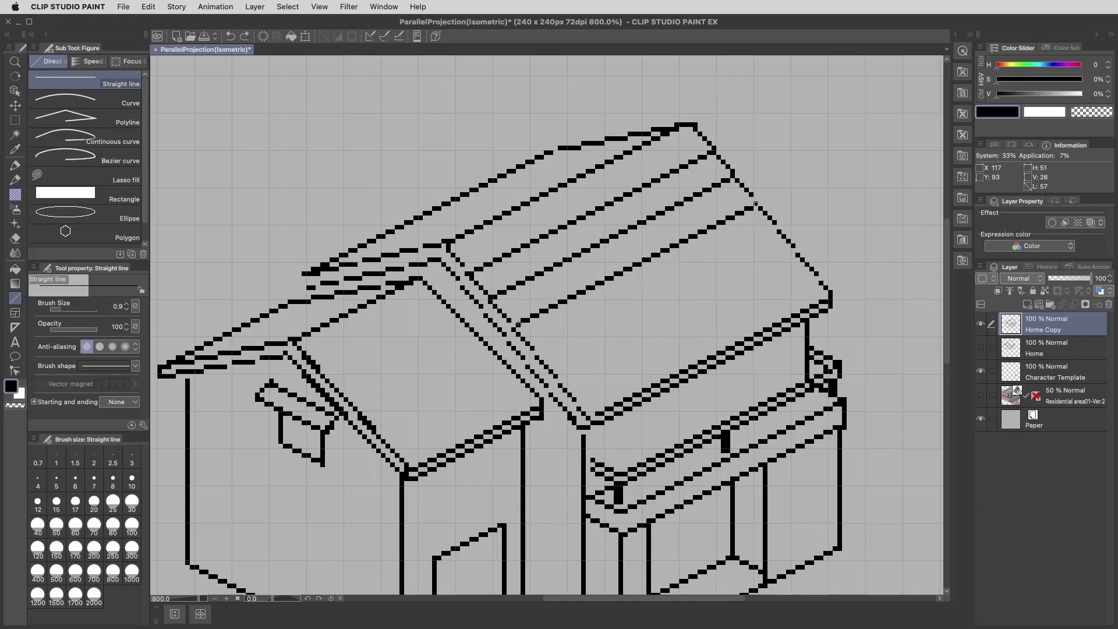
Draw three more parallel panel lines down the large roof's front slope and start the lines on the back slopes.
{"action": "left_click_drag", "start_coordinate": [777, 227], "coordinate": [554, 343]}
{"action": "key", "text": "super+z"}
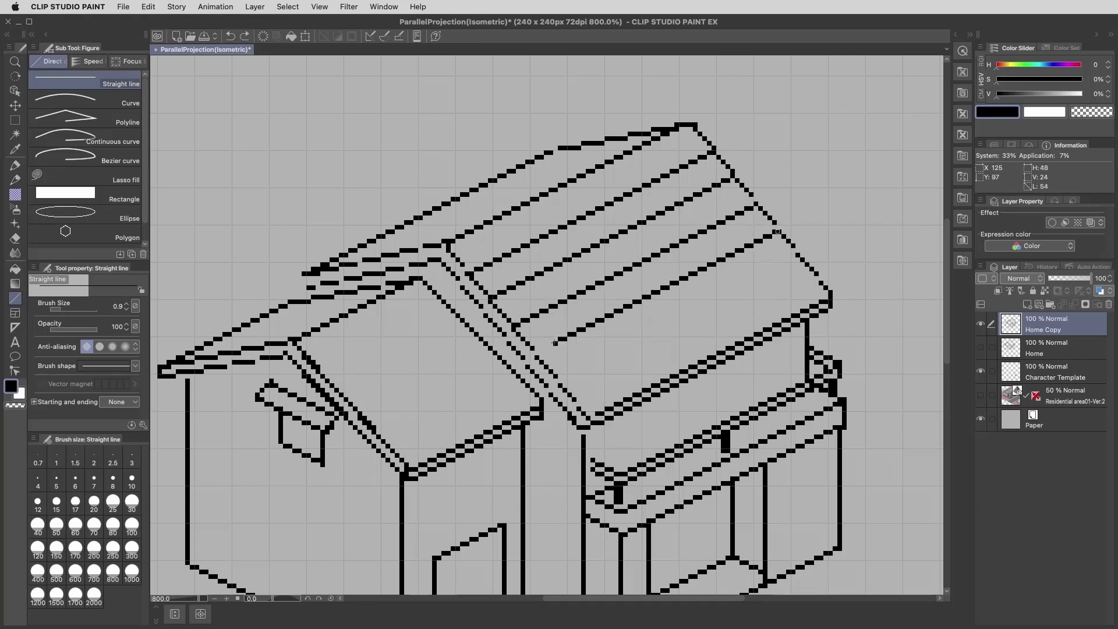
{"action": "mouse_move", "coordinate": [797, 255]}
{"action": "left_mouse_down"}
{"action": "mouse_move", "coordinate": [559, 373]}
{"action": "mouse_move", "coordinate": [798, 255]}
{"action": "left_mouse_up"}
{"action": "key", "text": "super+z"}
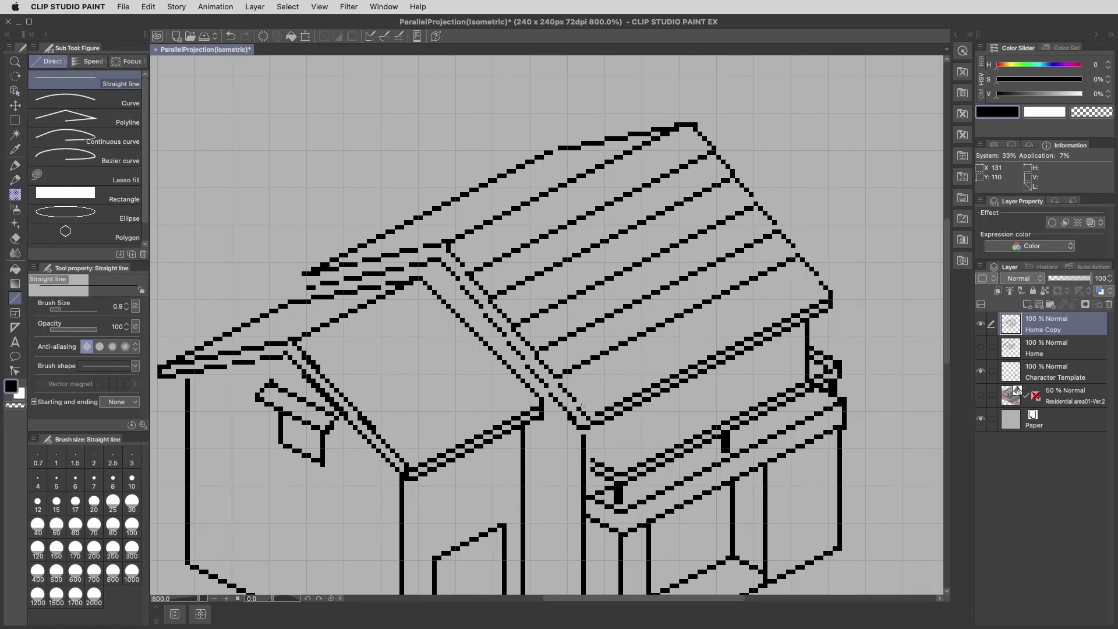
{"action": "left_click_drag", "start_coordinate": [581, 405], "coordinate": [818, 279]}
{"action": "key", "text": "super+z"}
{"action": "left_click_drag", "start_coordinate": [572, 401], "coordinate": [818, 278]}
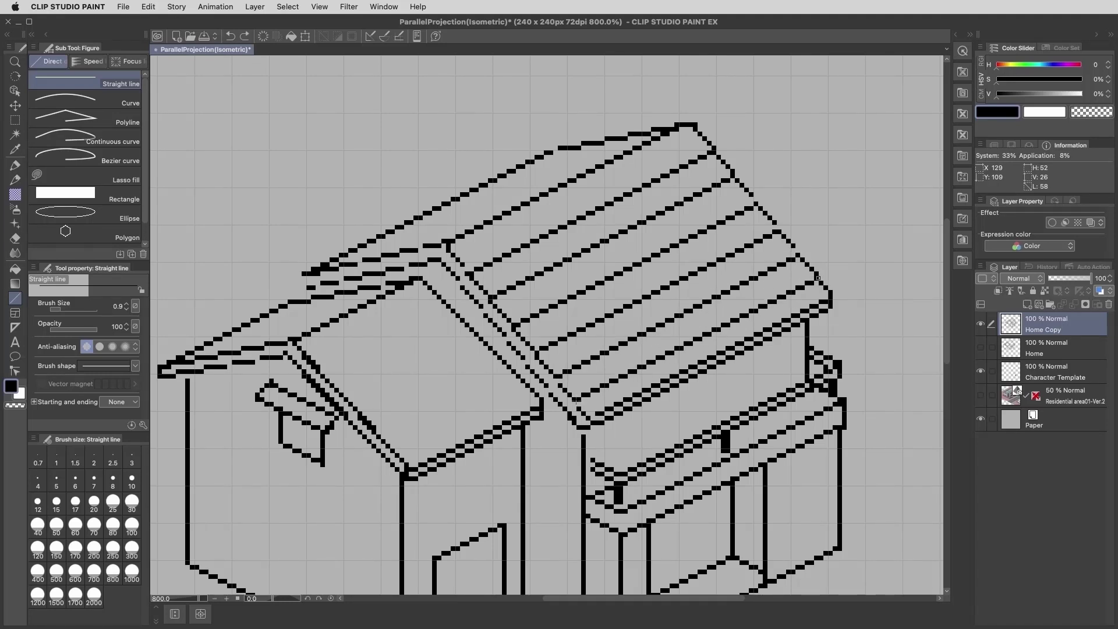
{"action": "mouse_move", "coordinate": [408, 248]}
{"action": "left_mouse_down"}
{"action": "mouse_move", "coordinate": [631, 138]}
{"action": "mouse_move", "coordinate": [363, 256]}
{"action": "left_mouse_up"}
{"action": "left_click_drag", "start_coordinate": [582, 145], "coordinate": [584, 145]}
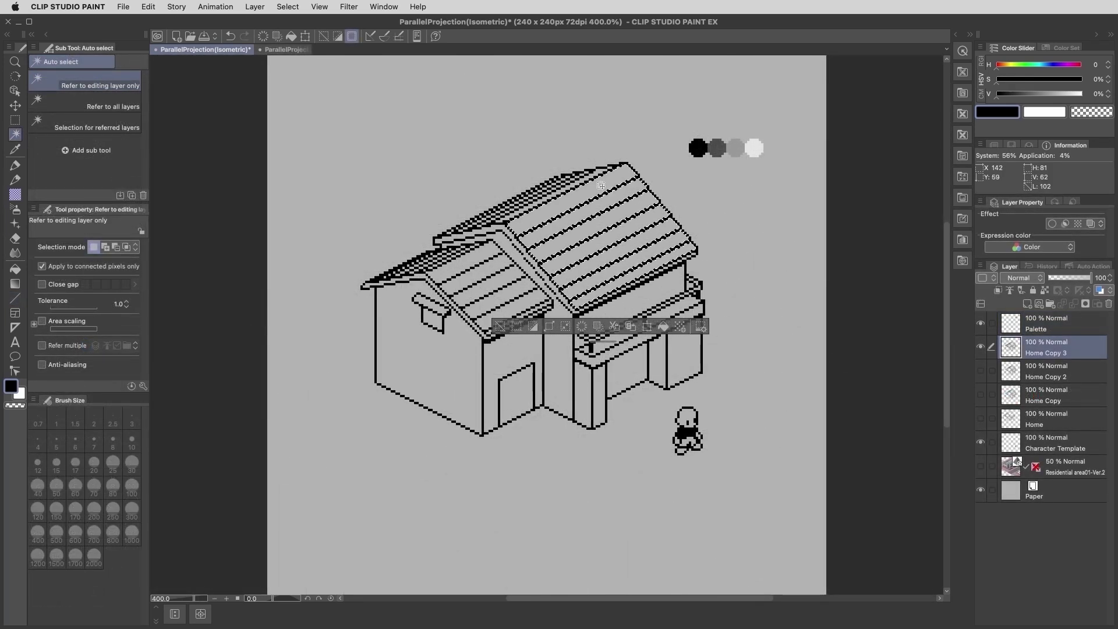
Fill the large roof's front slope with the dark gray from the palette.
{"action": "key", "text": "i"}
{"action": "left_click", "coordinate": [721, 145]}
{"action": "key", "text": "alt+Delete"}
Fill the house's shaded side walls with the medium gray from the palette.
{"action": "key", "text": "w"}
{"action": "left_click", "coordinate": [471, 365]}
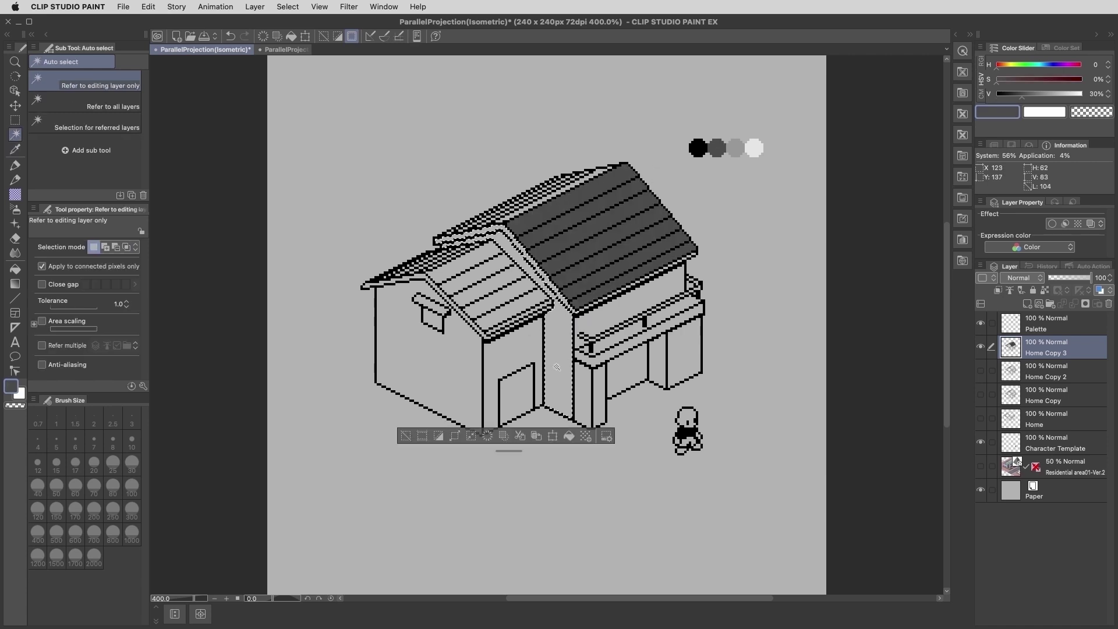
{"action": "key", "text": "i"}
{"action": "left_click", "coordinate": [734, 147]}
{"action": "key", "text": "alt+Delete"}
Fill the small wing's front wall and the upper-floor balcony wall with the light gray from the palette.
{"action": "key", "text": "w"}
{"action": "left_click", "coordinate": [515, 354]}
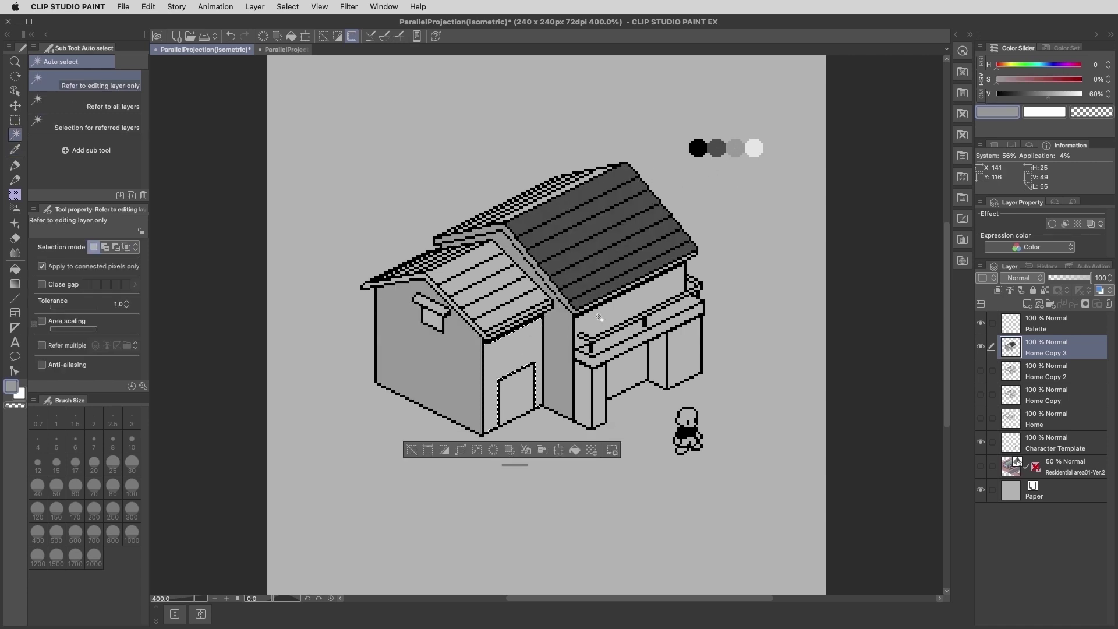
{"action": "left_click", "coordinate": [627, 306], "text": "shift"}
{"action": "key", "text": "alt+Delete"}
{"action": "key", "text": "i"}
{"action": "left_click", "coordinate": [753, 149]}
{"action": "key", "text": "alt+Delete"}
Fill the front faces of the ground-floor entrance pillar and wall with the medium gray from the palette.
{"action": "key", "text": "w"}
{"action": "left_click", "coordinate": [599, 391]}
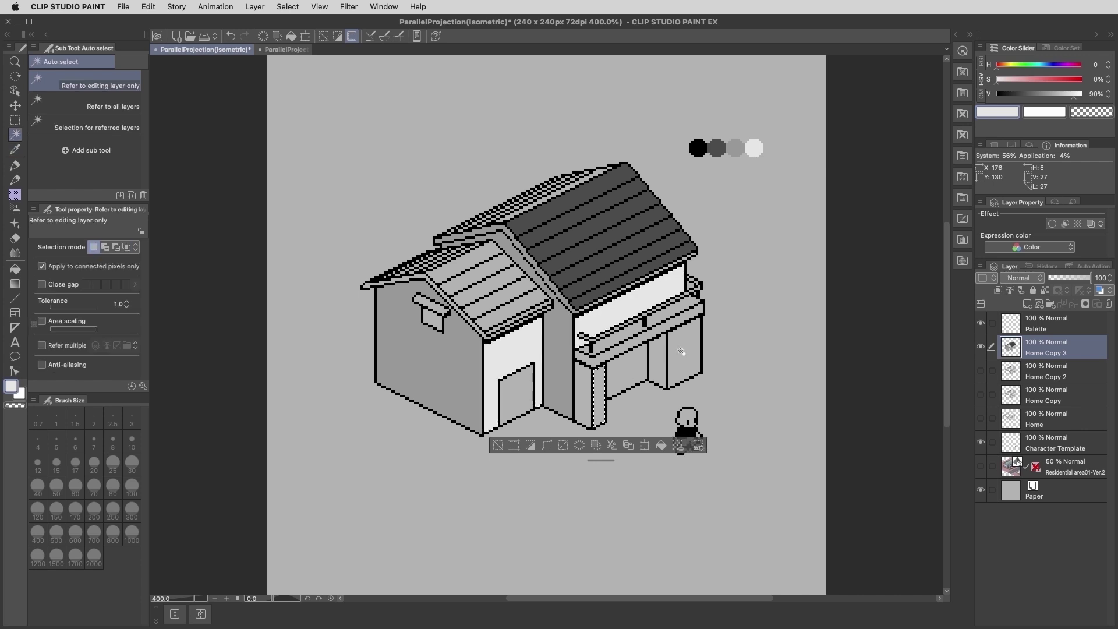
{"action": "left_click", "coordinate": [682, 356], "text": "shift"}
{"action": "key", "text": "i"}
{"action": "left_click", "coordinate": [735, 149]}
{"action": "key", "text": "alt+Delete"}
Fill the shaded side faces of the entrance pillar and wall with the dark gray from the palette.
{"action": "key", "text": "w"}
{"action": "left_click", "coordinate": [658, 362]}
{"action": "left_click", "coordinate": [584, 392], "text": "shift"}
{"action": "key", "text": "i"}
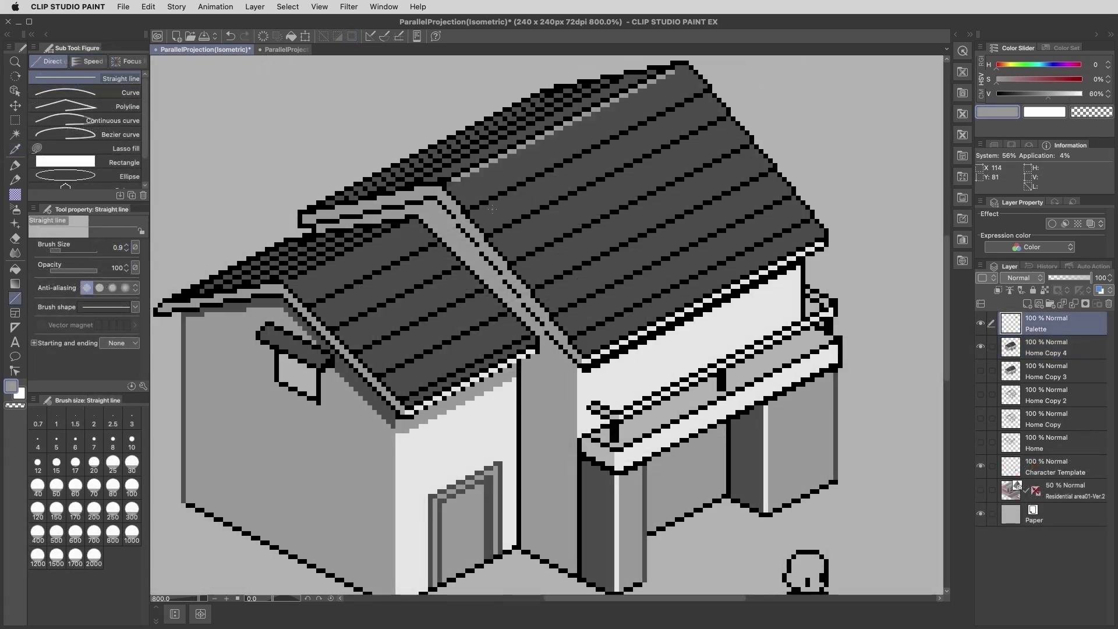
Draw medium gray highlight lines along the panel lines of the large roof's front slope.
{"action": "left_click_drag", "start_coordinate": [492, 209], "coordinate": [707, 100]}
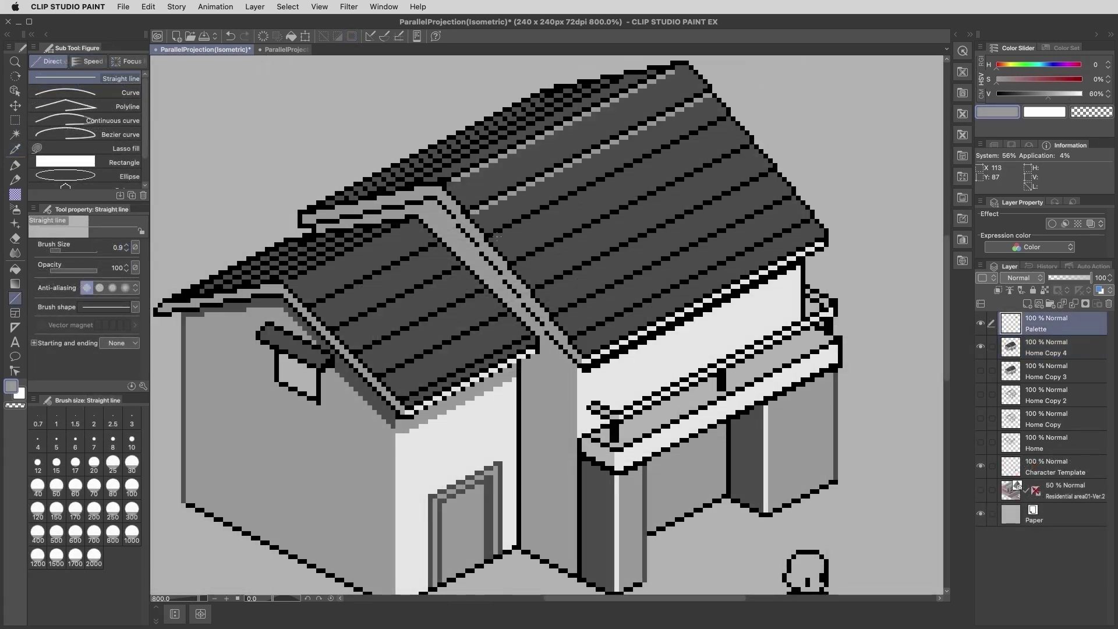
{"action": "left_click_drag", "start_coordinate": [495, 239], "coordinate": [728, 122]}
{"action": "left_click_drag", "start_coordinate": [522, 264], "coordinate": [747, 151]}
{"action": "left_click_drag", "start_coordinate": [535, 294], "coordinate": [765, 175]}
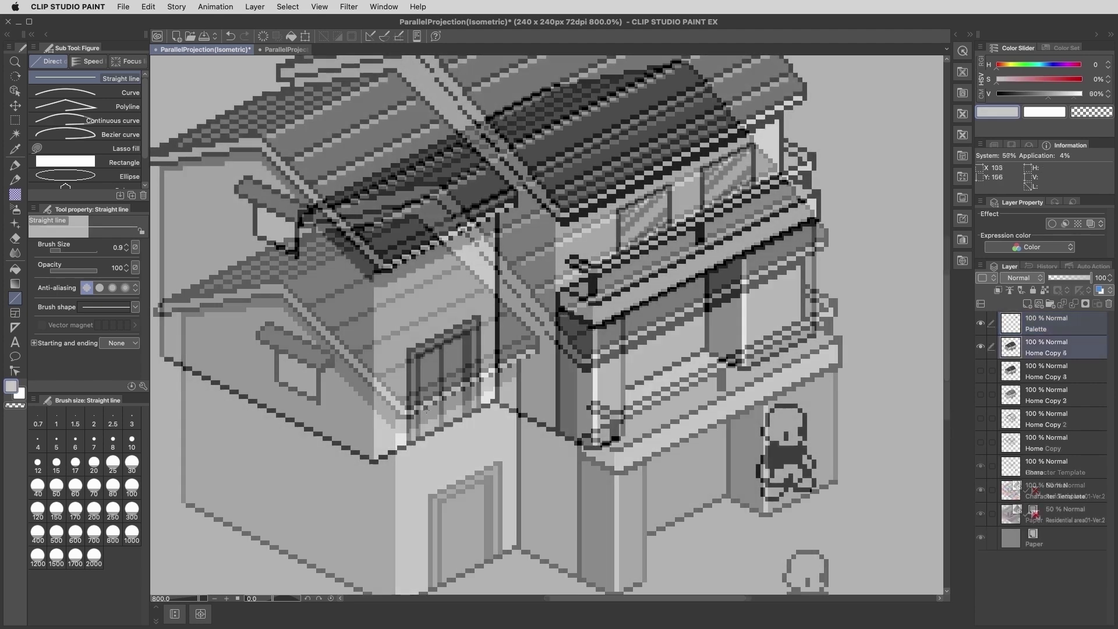
Add light gray diagonal reflections to the sliding door's glass and paste a copy onto the neighbouring pane.
{"action": "mouse_move", "coordinate": [423, 402]}
{"action": "left_mouse_down"}
{"action": "mouse_move", "coordinate": [438, 379]}
{"action": "mouse_move", "coordinate": [440, 419]}
{"action": "left_mouse_up"}
{"action": "key", "text": "m"}
{"action": "key", "text": "super+v"}
{"action": "left_click_drag", "start_coordinate": [431, 387], "coordinate": [454, 377]}
Fill the recessed entrance wall with the dark gray sampled from the pillar's shaded side, and clear the selection.
{"action": "key", "text": "p"}
{"action": "left_click", "coordinate": [579, 385], "text": "alt"}
{"action": "key", "text": "w"}
{"action": "left_click", "coordinate": [661, 320]}
{"action": "key", "text": "alt+BackSpace"}
{"action": "key", "text": "super+d"}
Draw the front door's vertical frame lines and try a small black ring on the door, undoing the last stroke.
{"action": "key", "text": "u"}
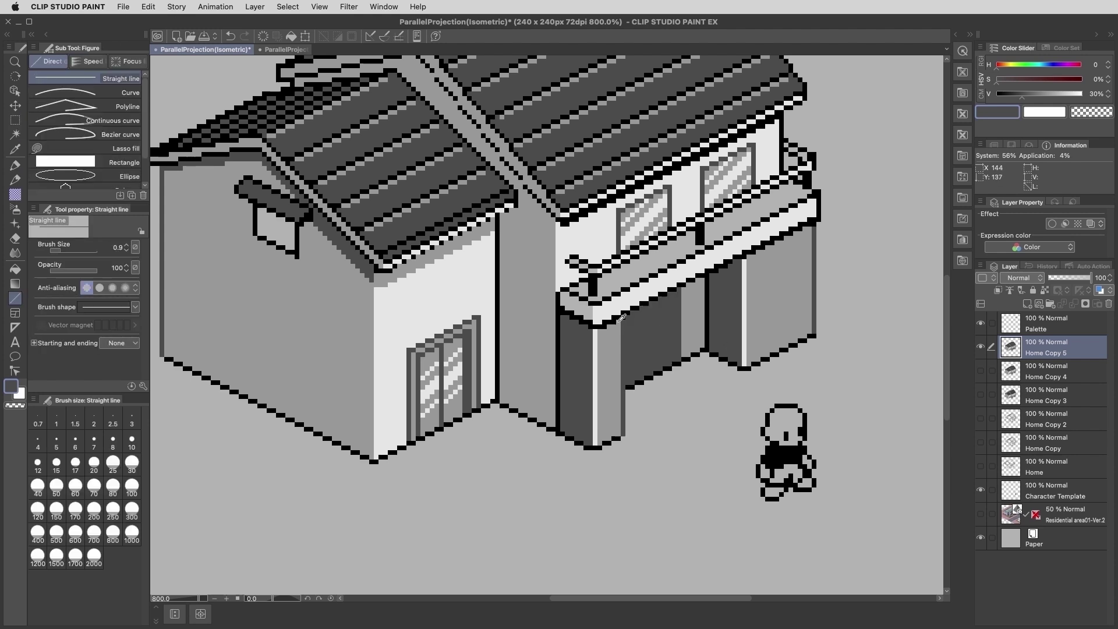
{"action": "left_click_drag", "start_coordinate": [623, 317], "coordinate": [623, 435]}
{"action": "left_click_drag", "start_coordinate": [674, 289], "coordinate": [670, 368]}
{"action": "key", "text": "e"}
{"action": "key", "text": "p"}
{"action": "left_click_drag", "start_coordinate": [651, 326], "coordinate": [646, 336]}
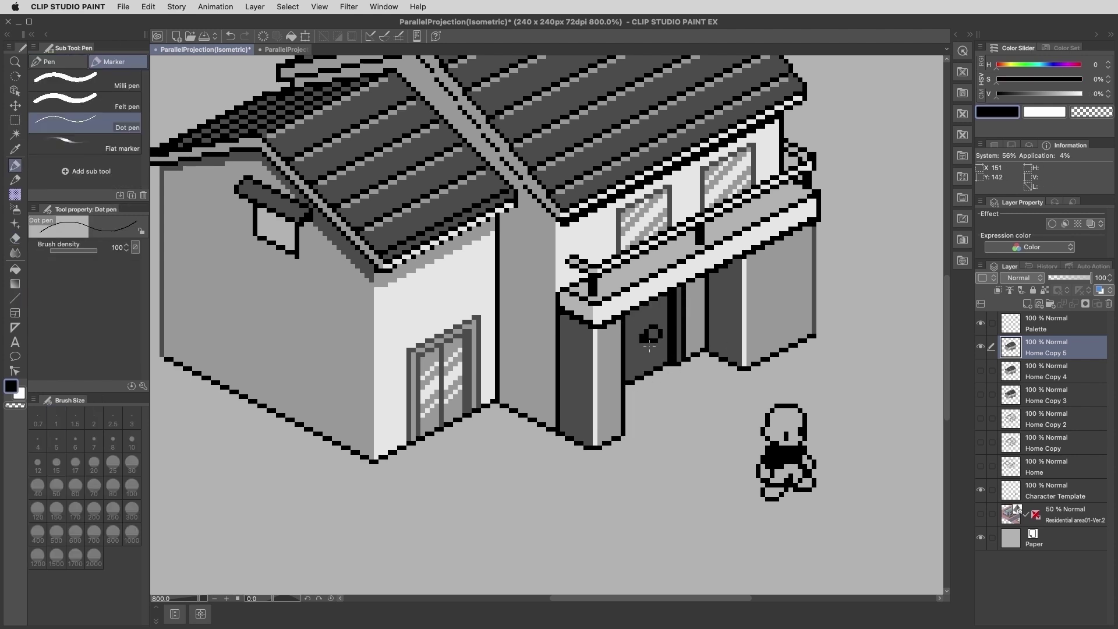
{"action": "key", "text": "super+z"}
On a new layer, draw a dark gray brick course line across the entrance side wall and place a duplicate below it.
{"action": "key", "text": "u"}
{"action": "left_click", "coordinate": [731, 315], "text": "alt"}
{"action": "key", "text": "super+shift+n"}
{"action": "left_click_drag", "start_coordinate": [749, 270], "coordinate": [811, 242]}
{"action": "key", "text": "p"}
{"action": "left_click", "coordinate": [707, 309], "text": "alt"}
{"action": "key", "text": "super+v"}
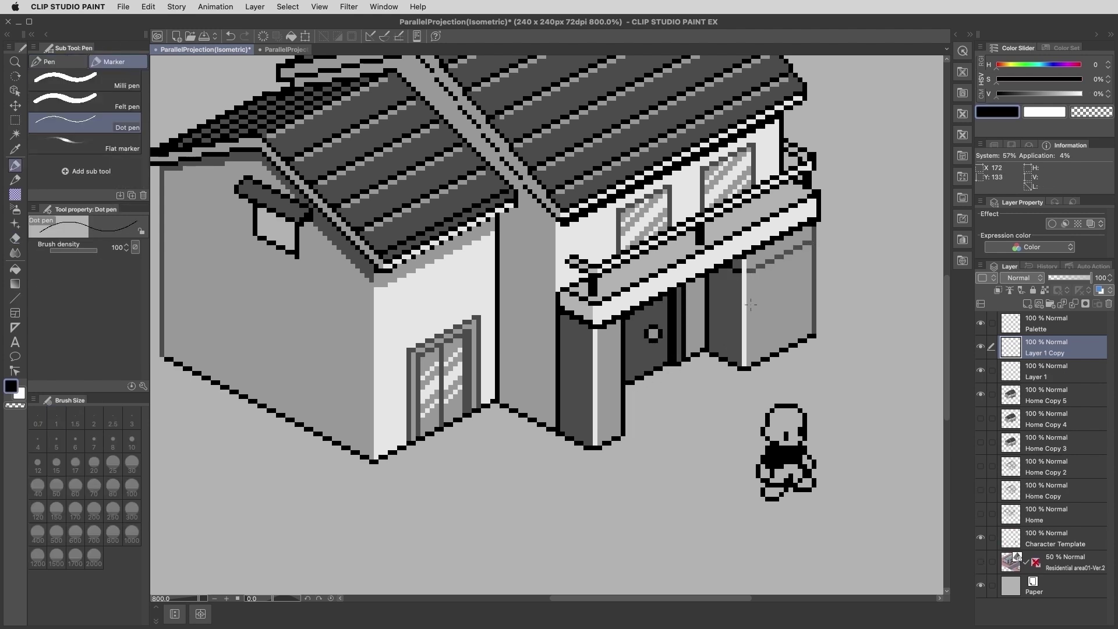
{"action": "key", "text": "k"}
{"action": "mouse_move", "coordinate": [746, 280]}
{"action": "left_mouse_down"}
{"action": "mouse_move", "coordinate": [745, 298]}
{"action": "mouse_move", "coordinate": [726, 284]}
{"action": "left_mouse_up"}
Add staggered vertical brick joints between the course lines on both faces of the entrance side wall.
{"action": "key", "text": "p"}
{"action": "key", "text": "u"}
{"action": "left_click_drag", "start_coordinate": [725, 307], "coordinate": [725, 318]}
{"action": "left_click", "coordinate": [758, 285], "text": "alt"}
{"action": "left_click_drag", "start_coordinate": [772, 244], "coordinate": [772, 259]}
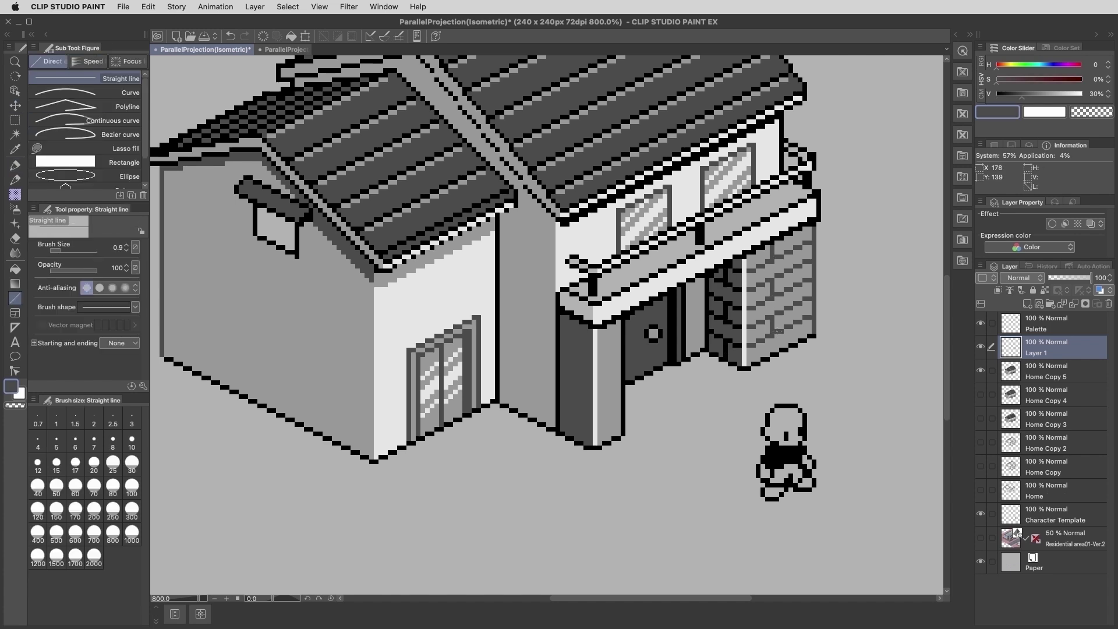
{"action": "left_click_drag", "start_coordinate": [795, 325], "coordinate": [796, 342]}
{"action": "left_click_drag", "start_coordinate": [795, 251], "coordinate": [795, 263]}
Merge the brick layer into Home Copy 5 and break up the brick wall's outline with medium gray and the eraser.
{"action": "left_click", "coordinate": [754, 277], "text": "alt"}
{"action": "key", "text": "ctrl+e"}
{"action": "key", "text": "e"}
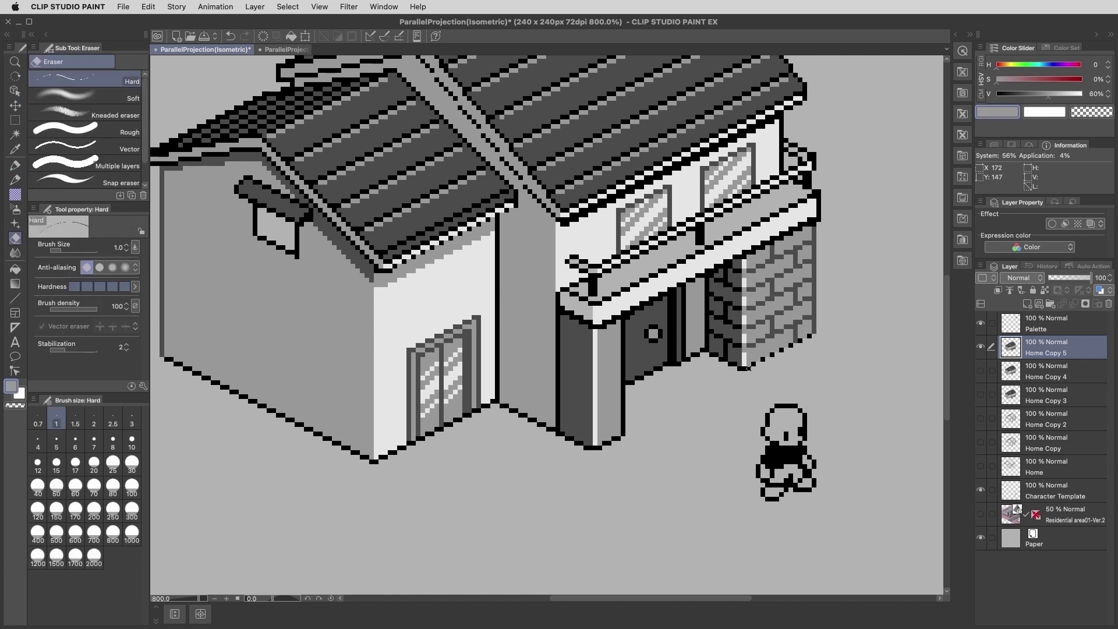